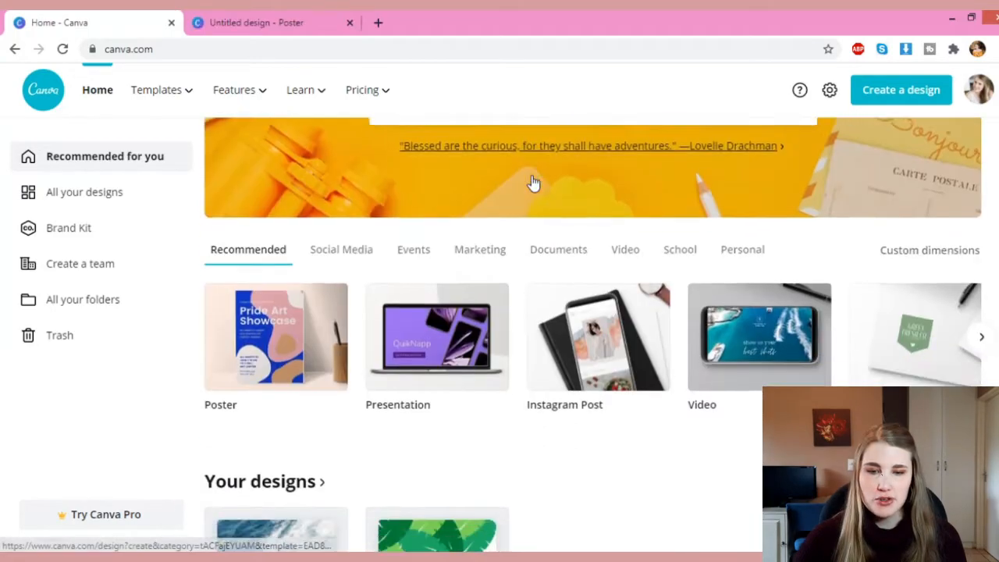
- Look through the recommended template categories on the home page, including Facebook posts, logos, Facebook covers, animated social media and A4 documents
scroll(533, 184, down, 3)
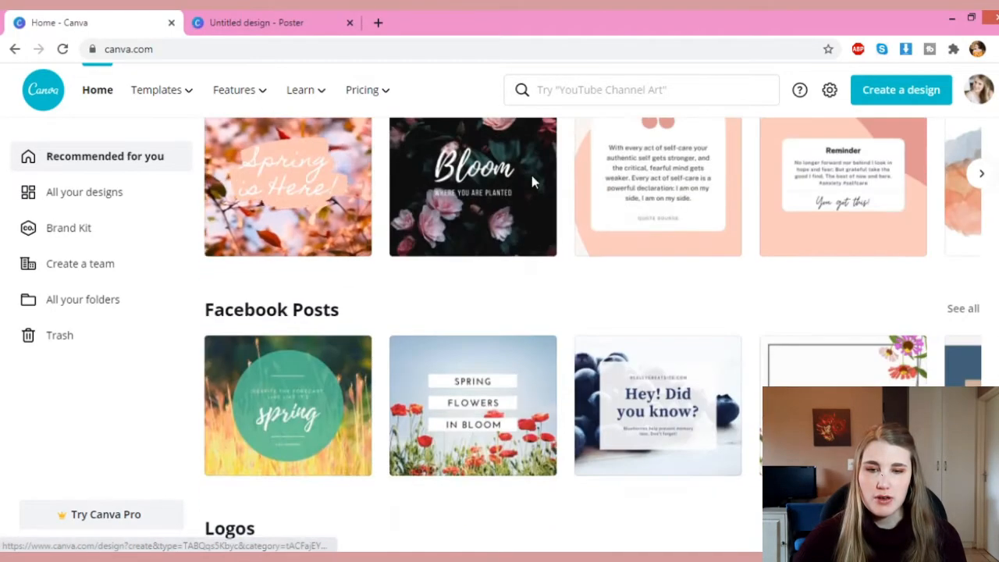
scroll(546, 242, down, 2)
scroll(341, 239, up, 6)
scroll(341, 239, down, 10)
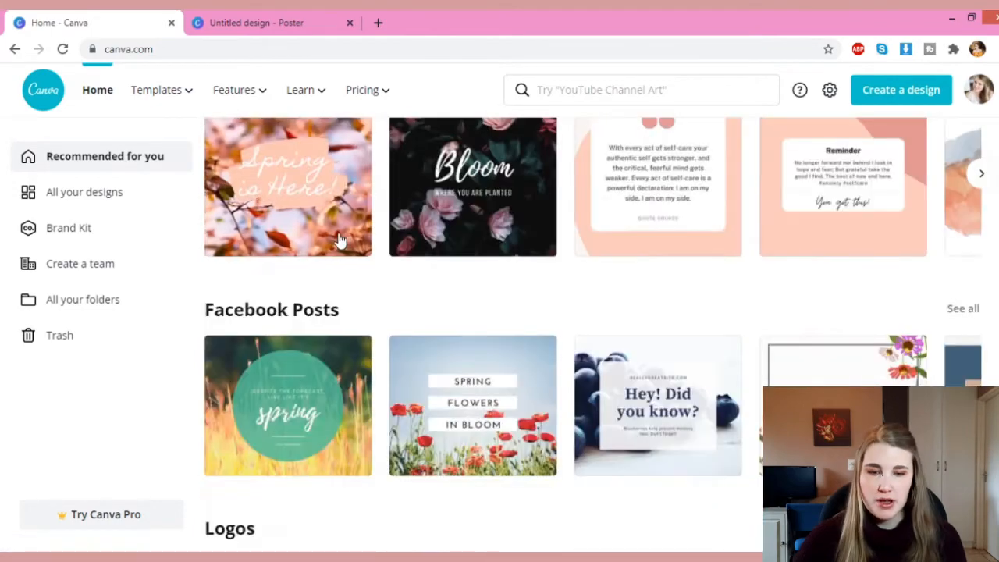
scroll(341, 239, up, 4)
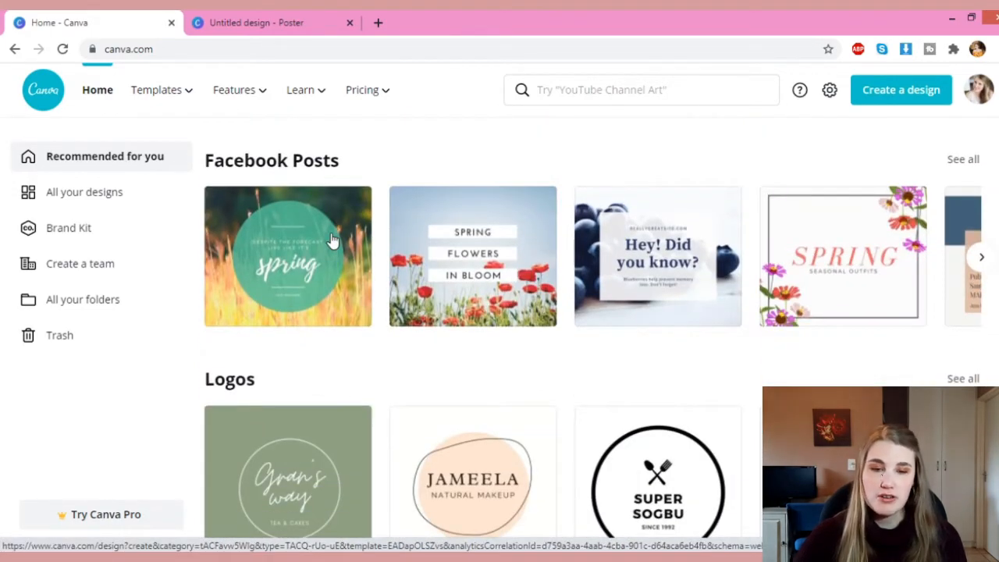
scroll(332, 240, down, 8)
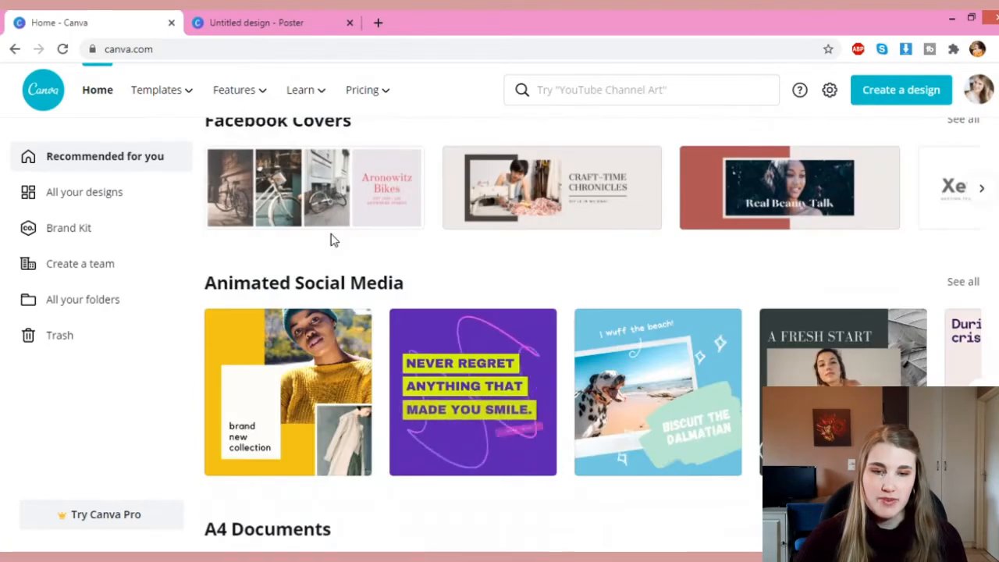
scroll(332, 239, down, 6)
scroll(331, 240, up, 4)
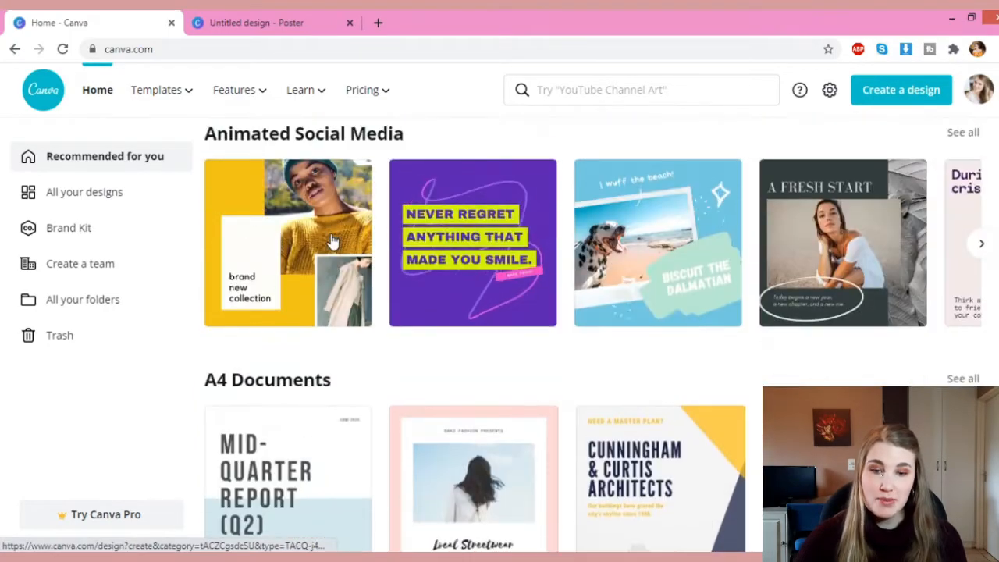
scroll(332, 240, up, 1)
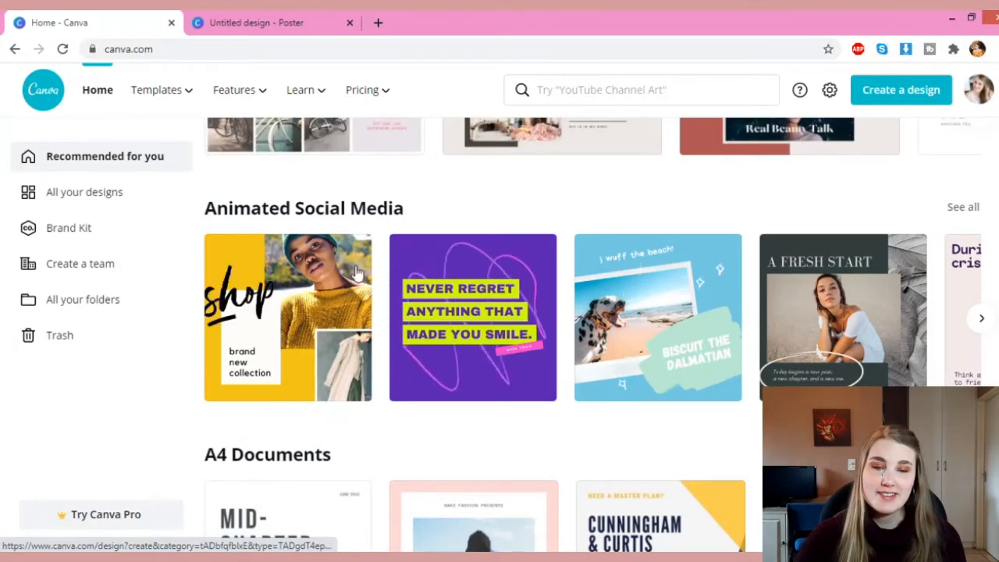
scroll(631, 335, down, 1)
scroll(631, 335, up, 1)
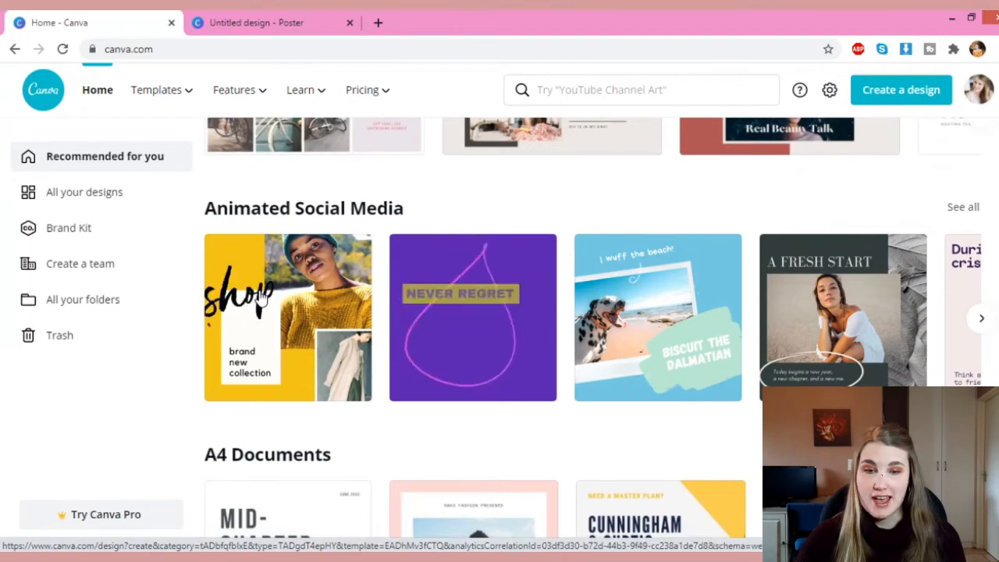
scroll(262, 299, down, 4)
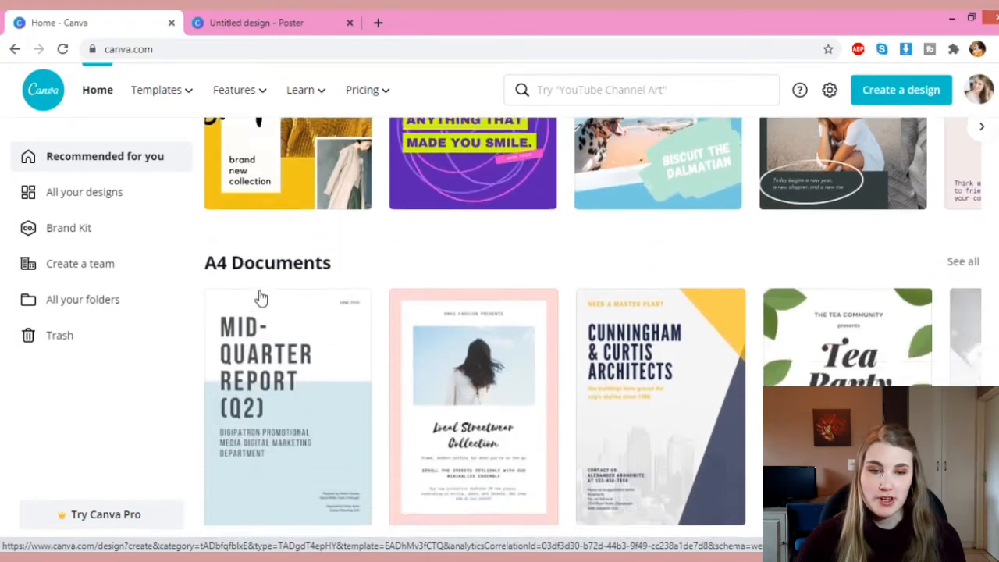
- Examine the poster templates on the home page, paging through the Posters row
scroll(261, 299, down, 8)
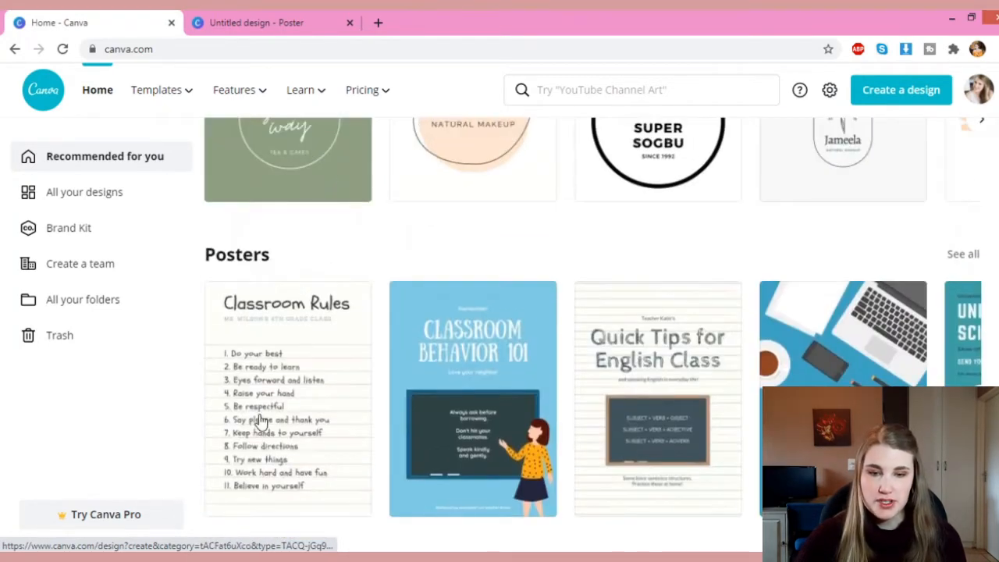
scroll(488, 424, down, 1)
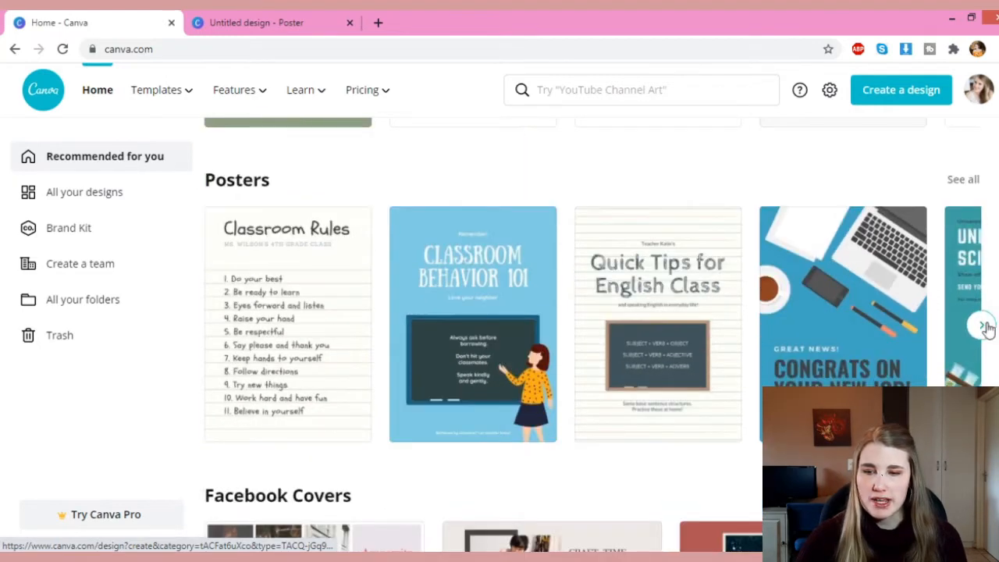
click(982, 324)
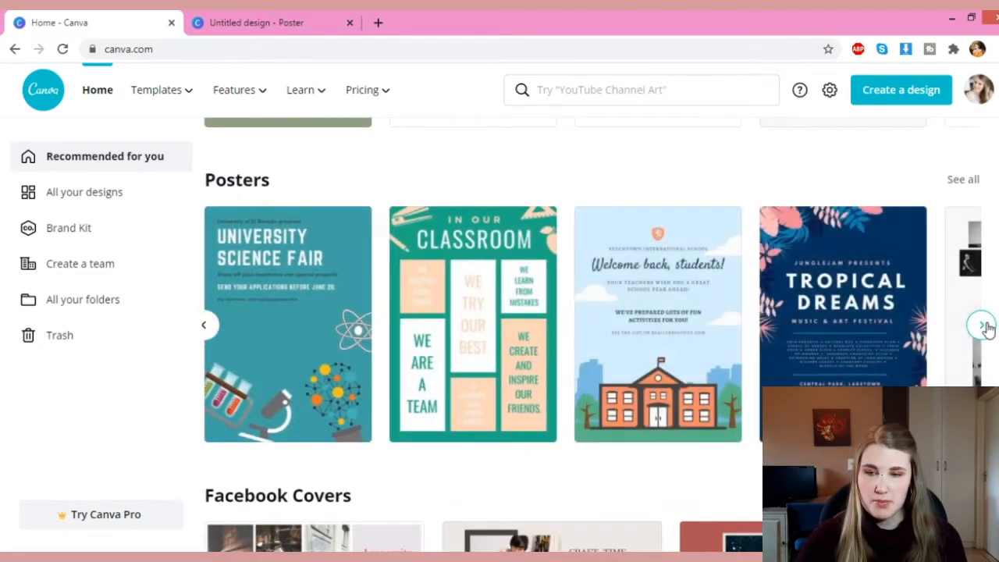
click(982, 324)
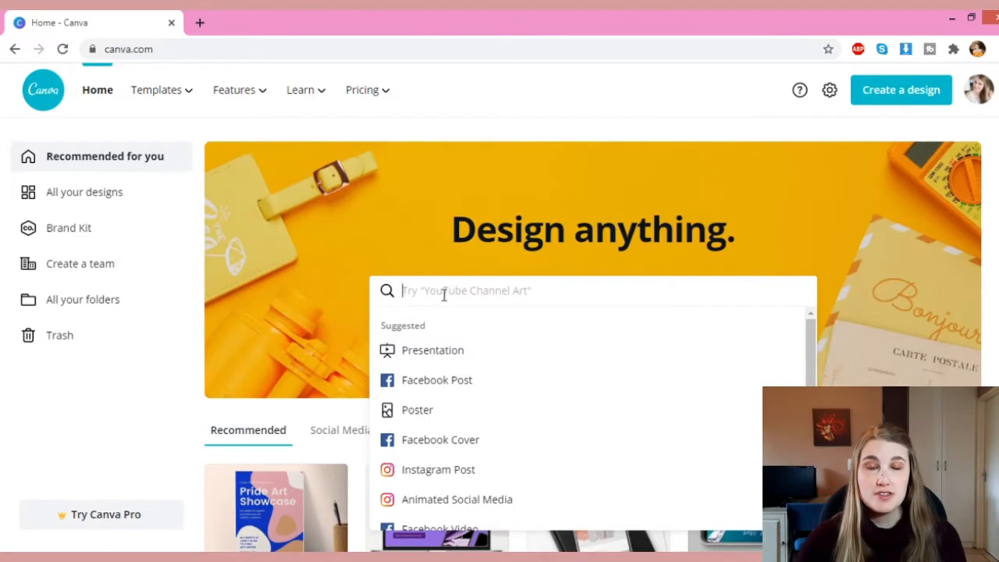
- Look over the suggested design types and create a new blank Poster design at 42 × 59.4 cm
scroll(478, 338, down, 3)
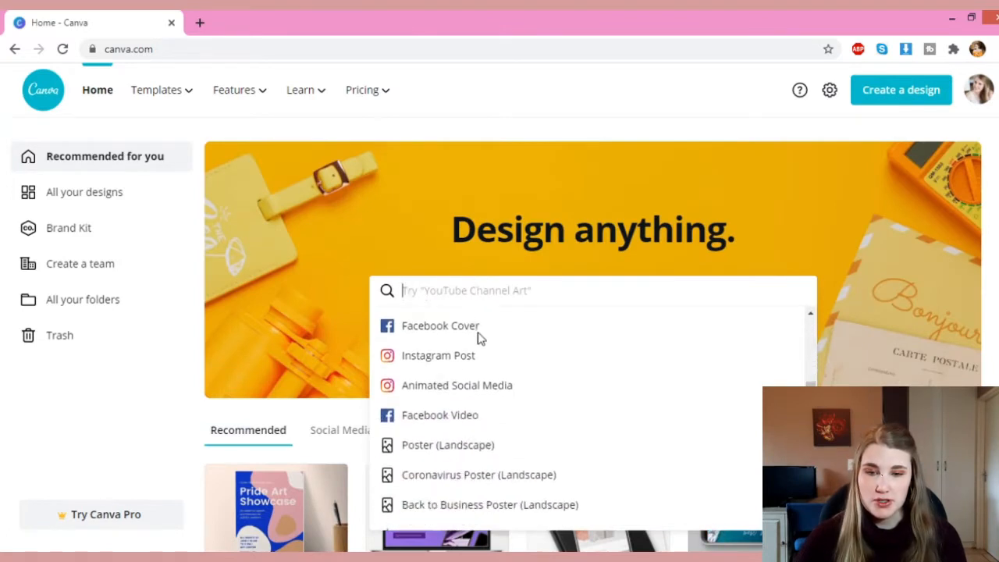
scroll(482, 412, up, 3)
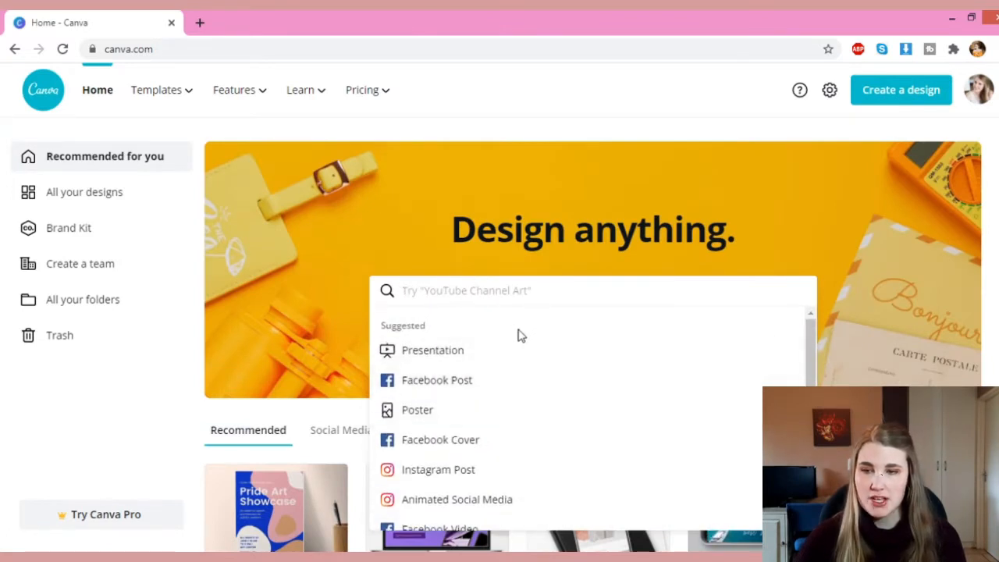
click(896, 94)
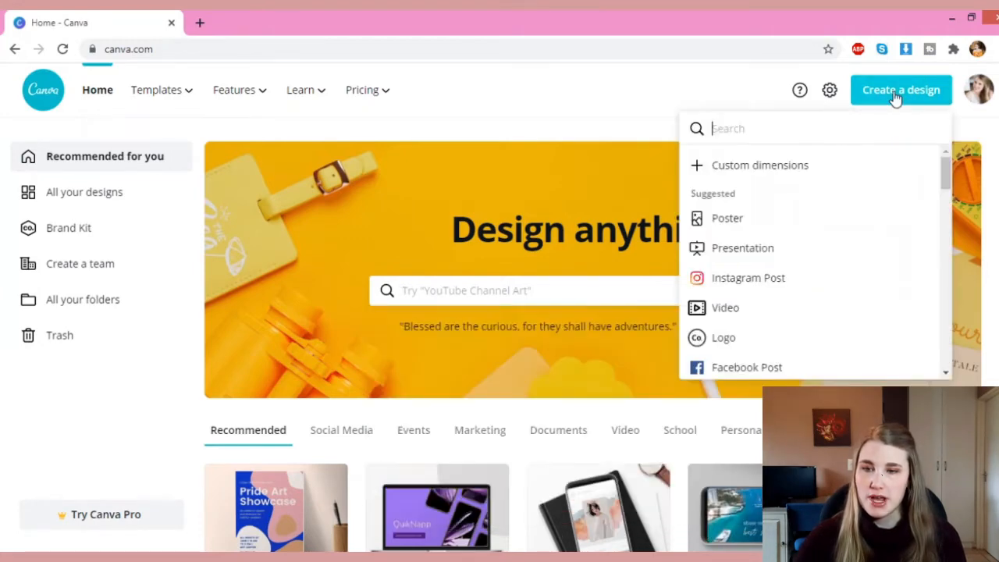
scroll(778, 183, down, 8)
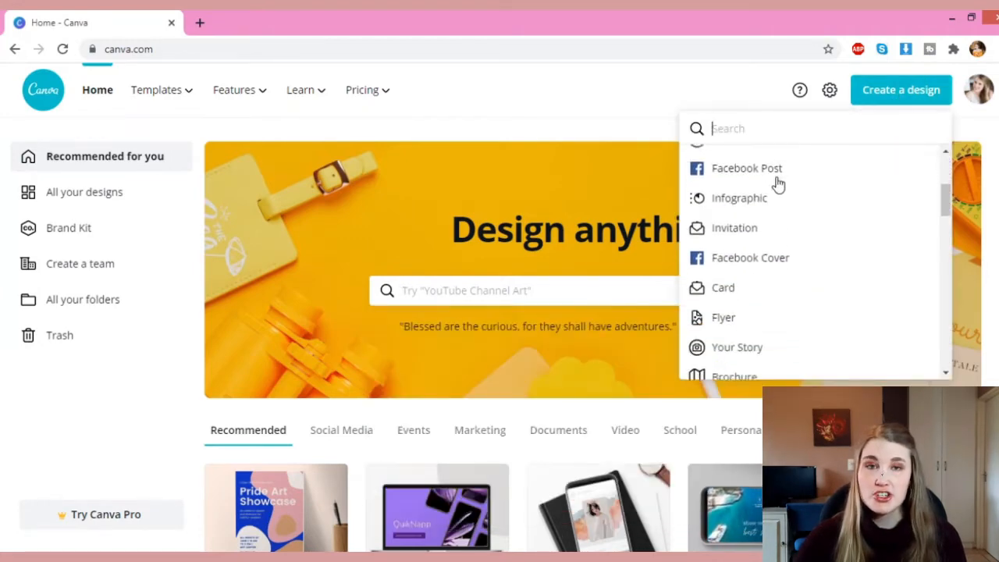
scroll(776, 184, down, 8)
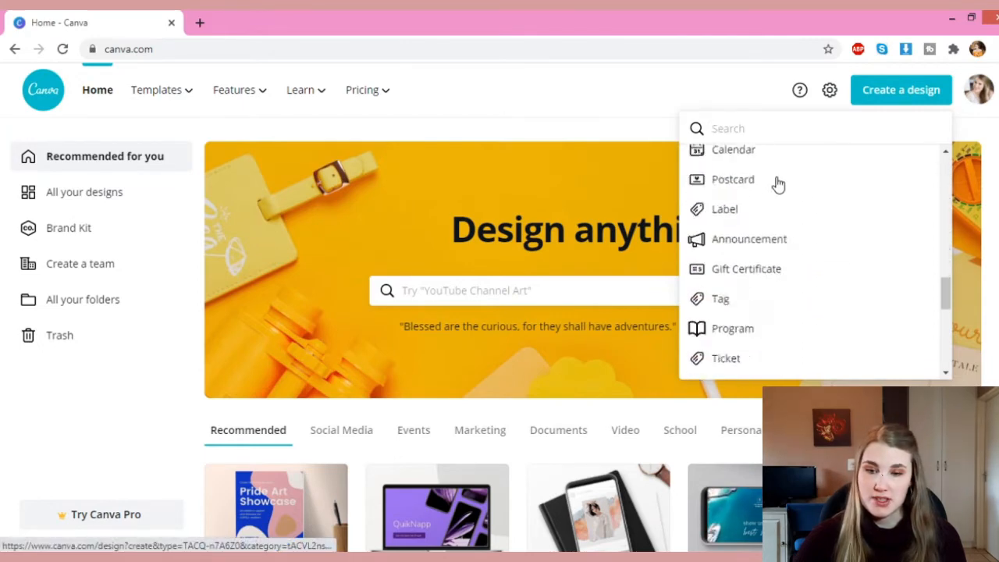
scroll(772, 285, up, 15)
scroll(773, 285, down, 1)
scroll(773, 285, up, 2)
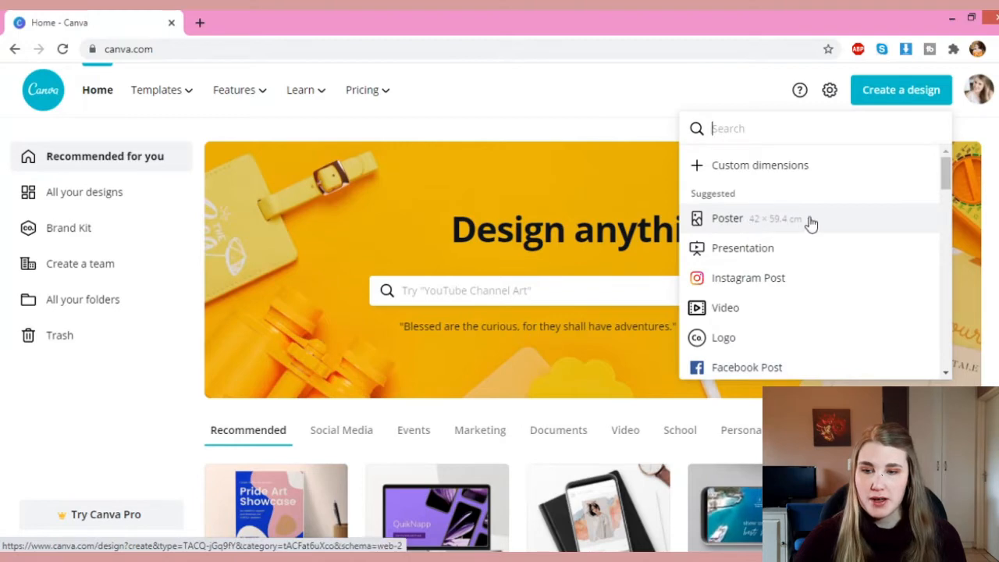
click(737, 220)
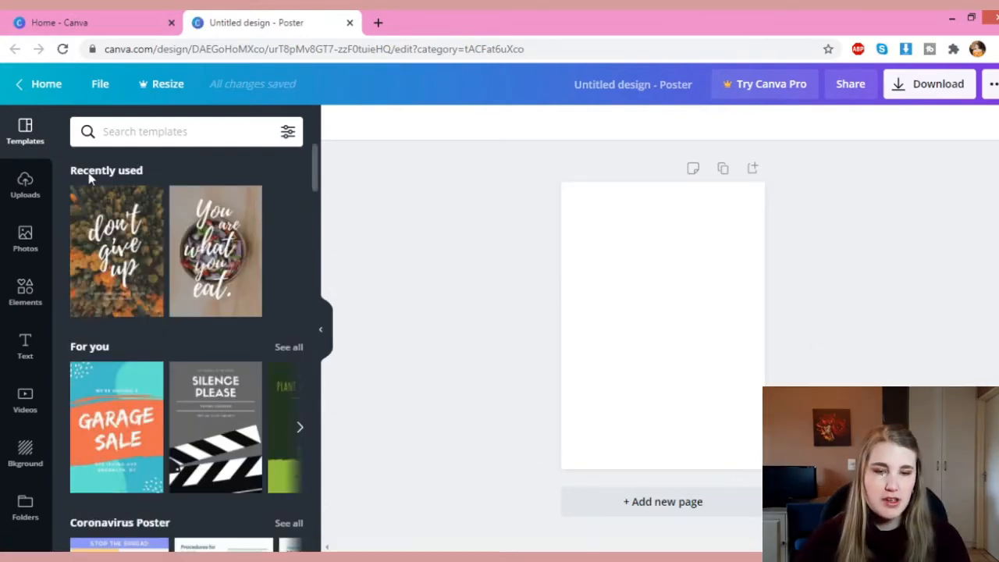
- Browse the poster templates and apply the rain cloud design from the Quote Poster category to the blank page
scroll(212, 265, down, 2)
scroll(213, 265, up, 2)
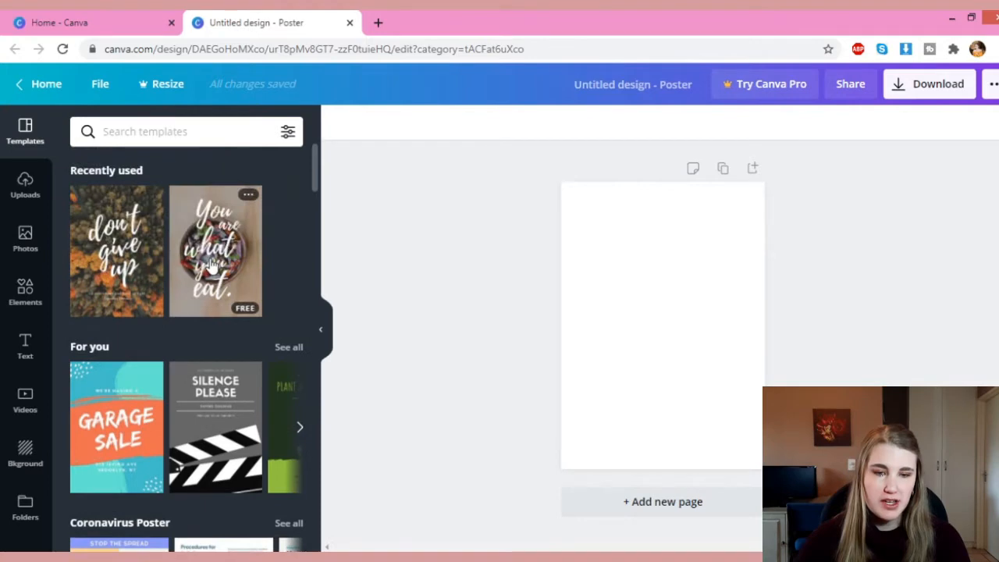
scroll(212, 265, down, 5)
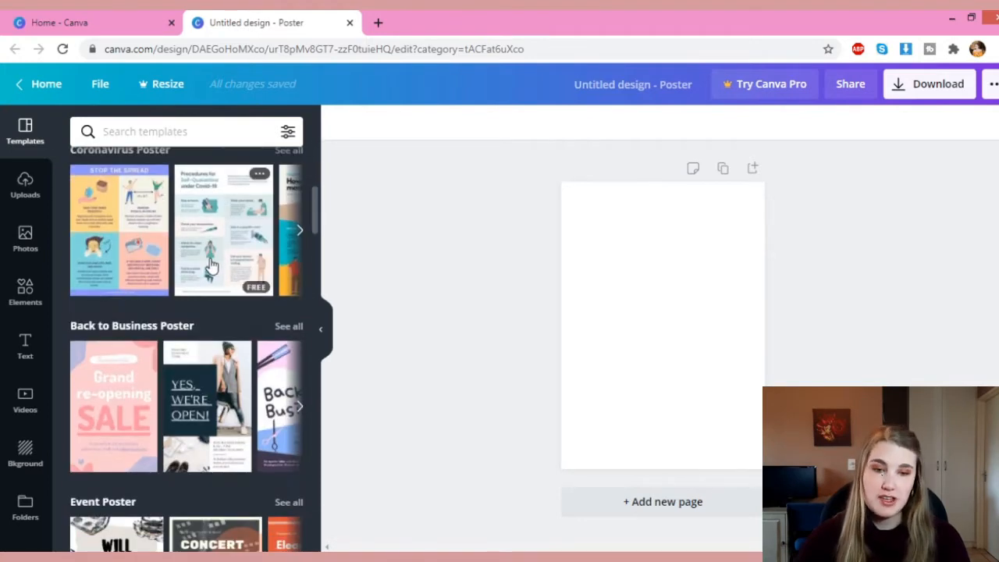
scroll(212, 265, down, 10)
scroll(213, 265, down, 1)
scroll(212, 265, up, 4)
scroll(212, 265, down, 5)
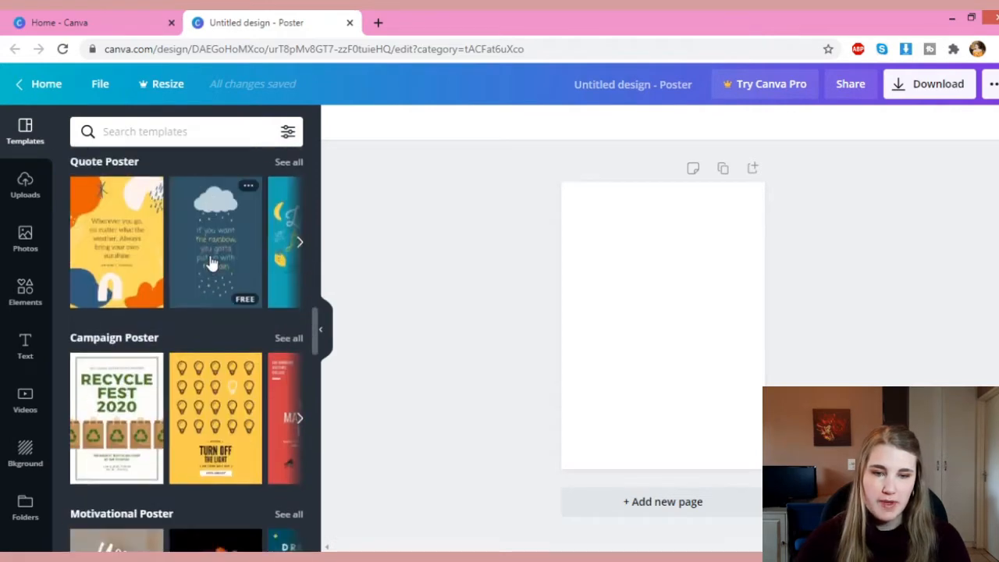
click(212, 266)
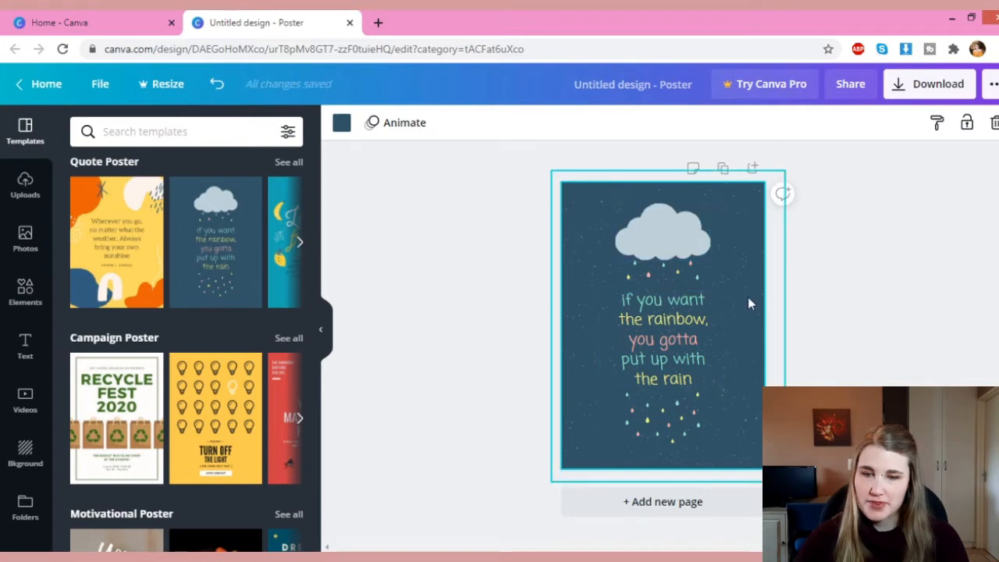
click(858, 285)
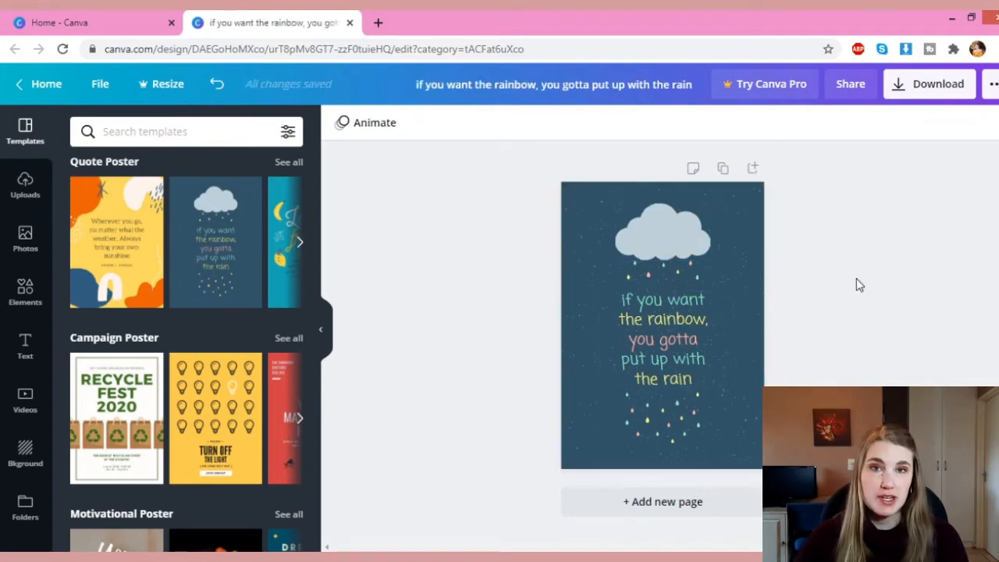
- Select the poster's quote text and examine the free and premium fonts available for it
click(662, 354)
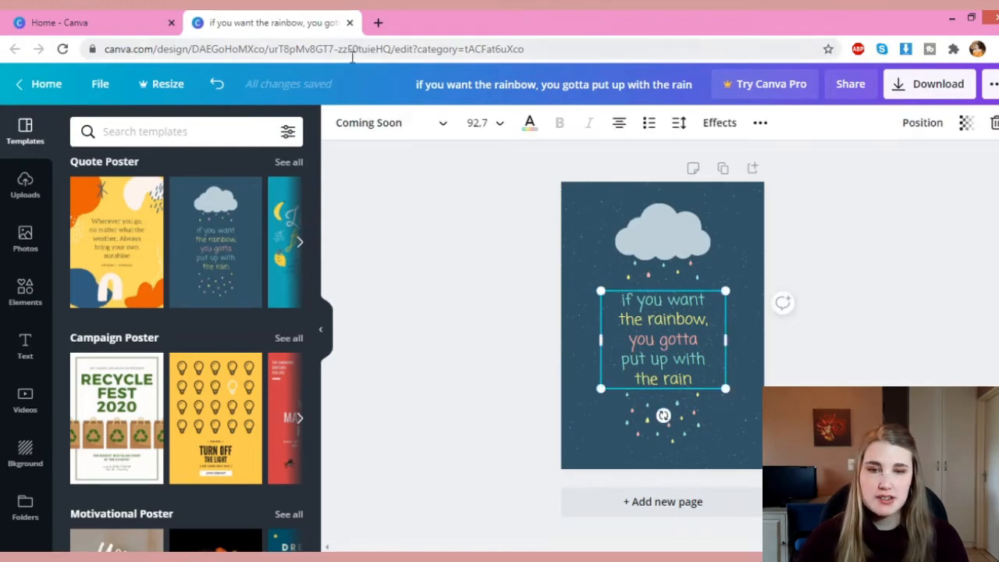
click(439, 129)
scroll(127, 199, down, 5)
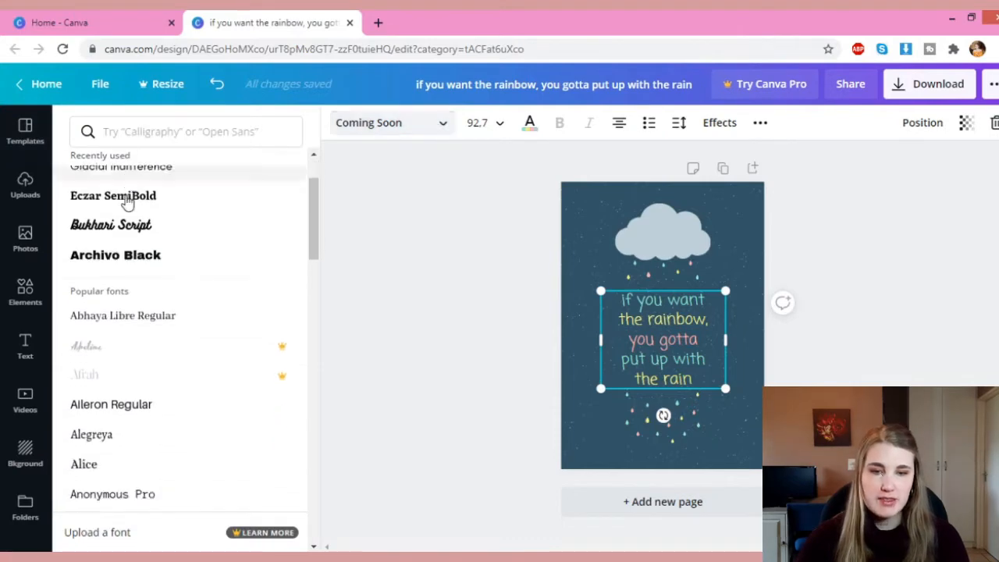
scroll(127, 201, down, 15)
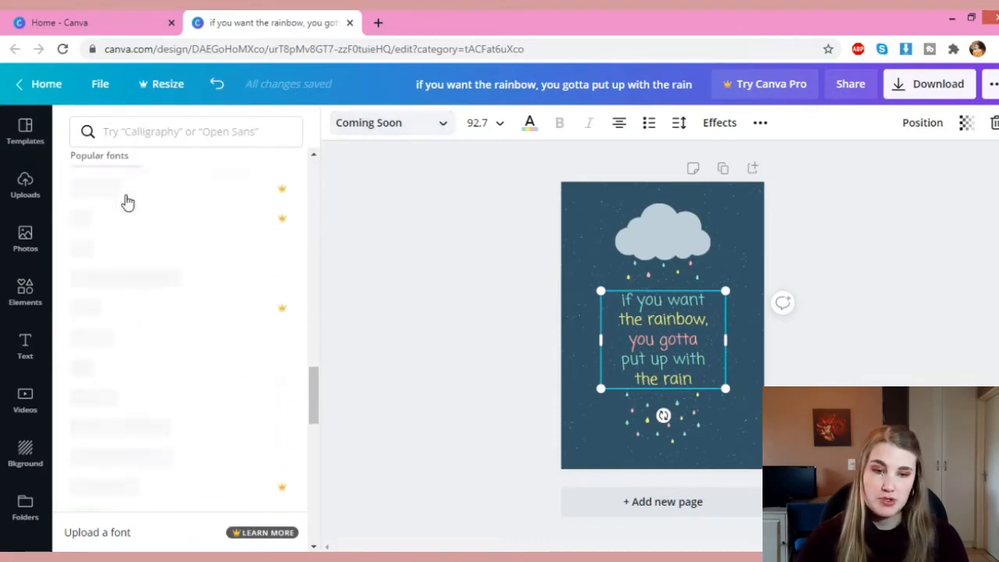
scroll(127, 199, up, 10)
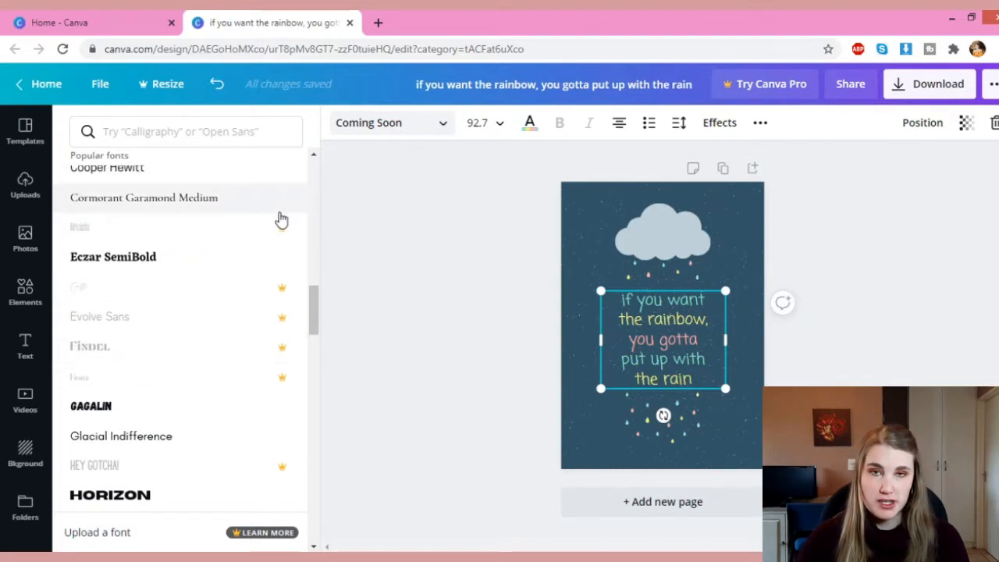
scroll(286, 272, up, 5)
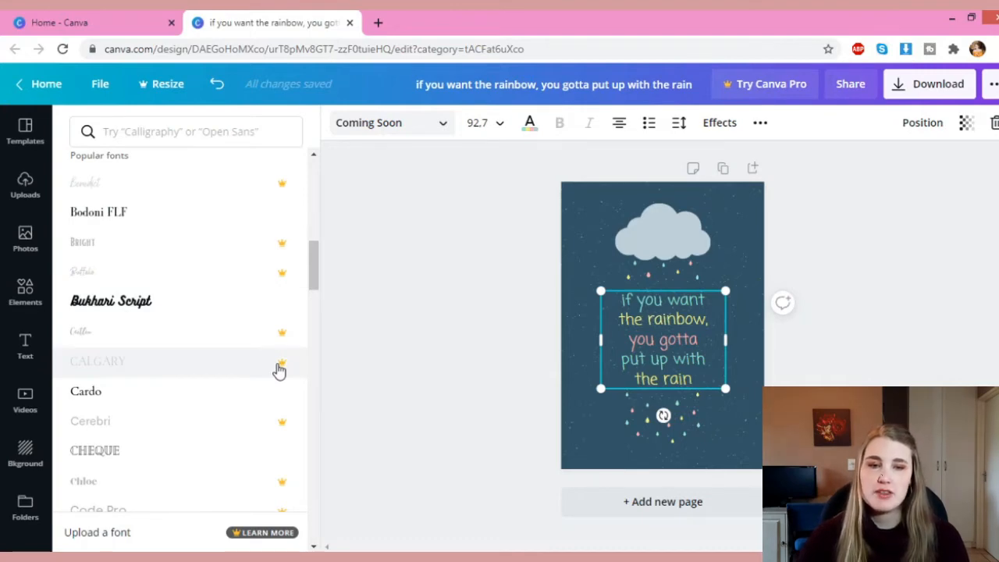
scroll(280, 369, down, 2)
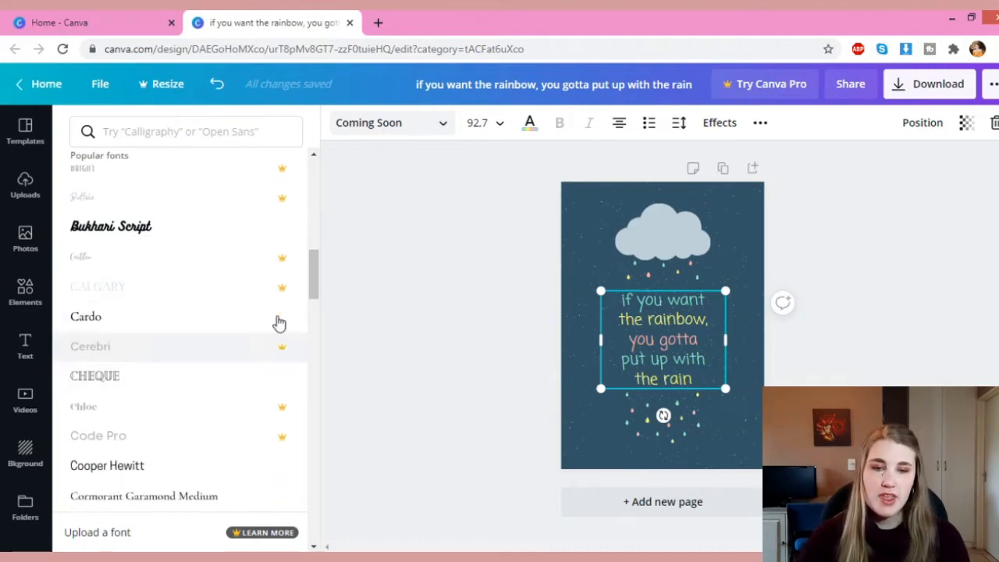
scroll(257, 270, up, 3)
scroll(242, 272, up, 3)
scroll(242, 272, down, 10)
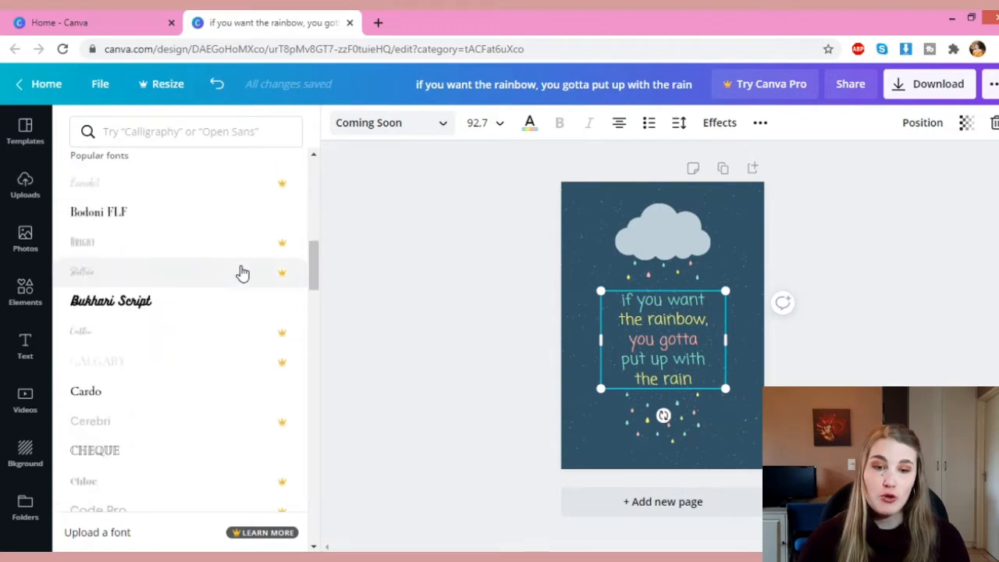
scroll(242, 272, down, 10)
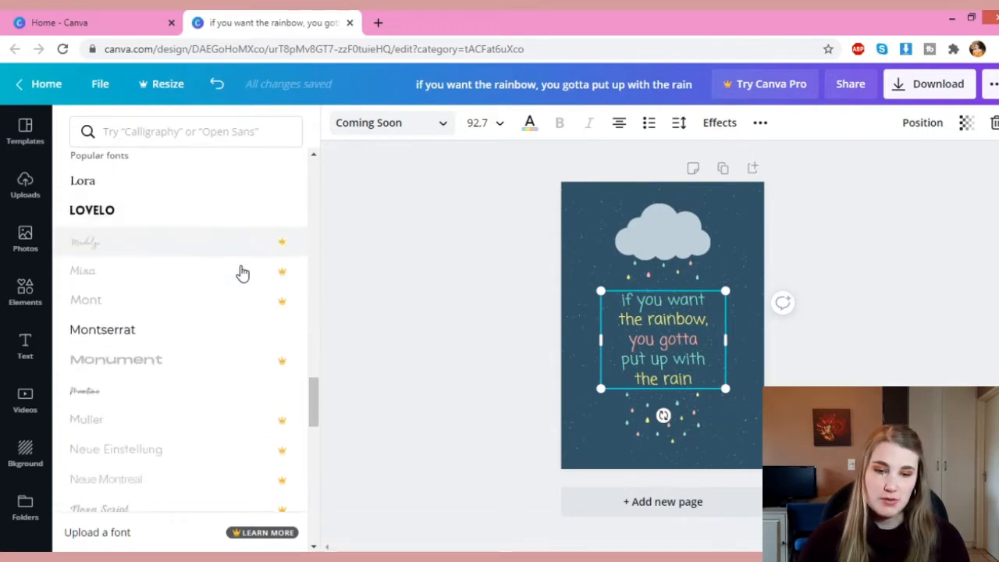
scroll(242, 273, down, 10)
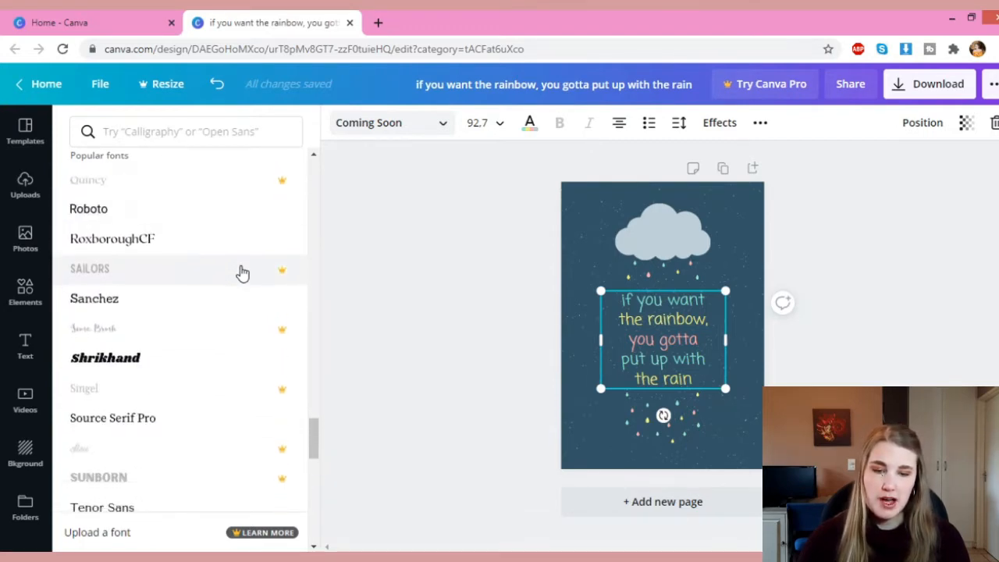
scroll(241, 272, down, 6)
- Change the quote text's font to Glacial Indifference and deselect the text box
scroll(242, 272, up, 12)
scroll(242, 273, up, 6)
click(123, 288)
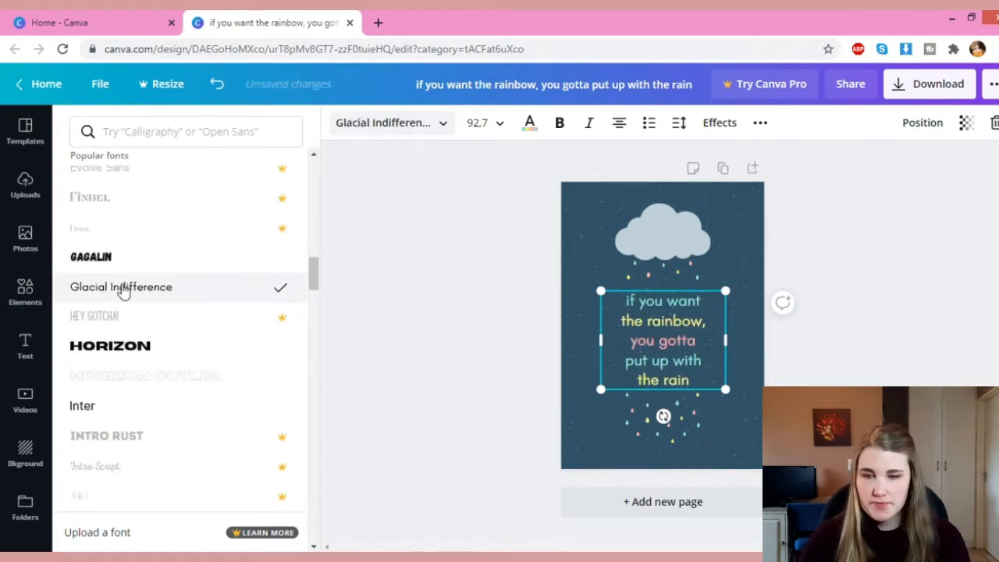
click(662, 338)
click(855, 229)
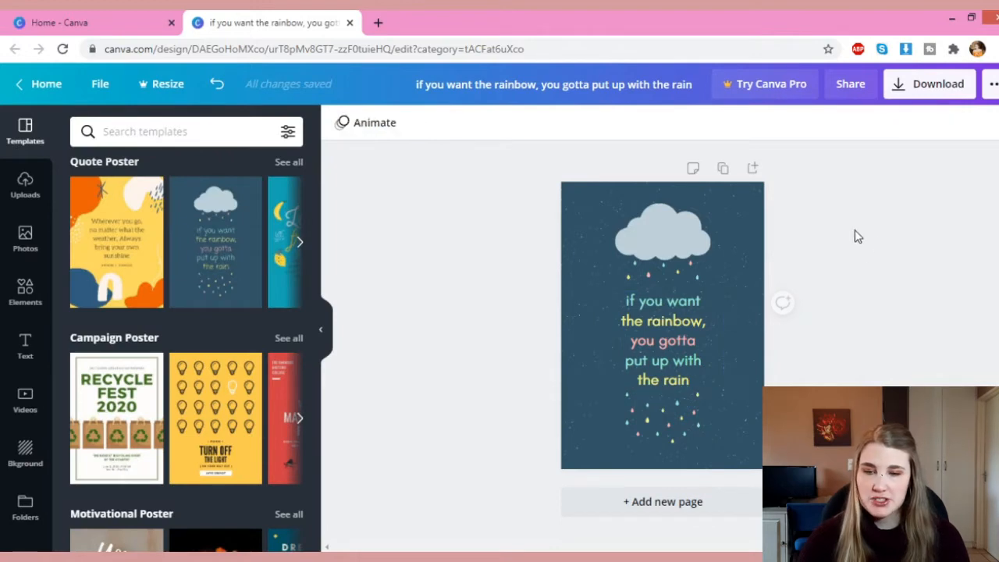
- Select the poster's quote text and adjust a custom text colour for it in the colour picker
click(646, 361)
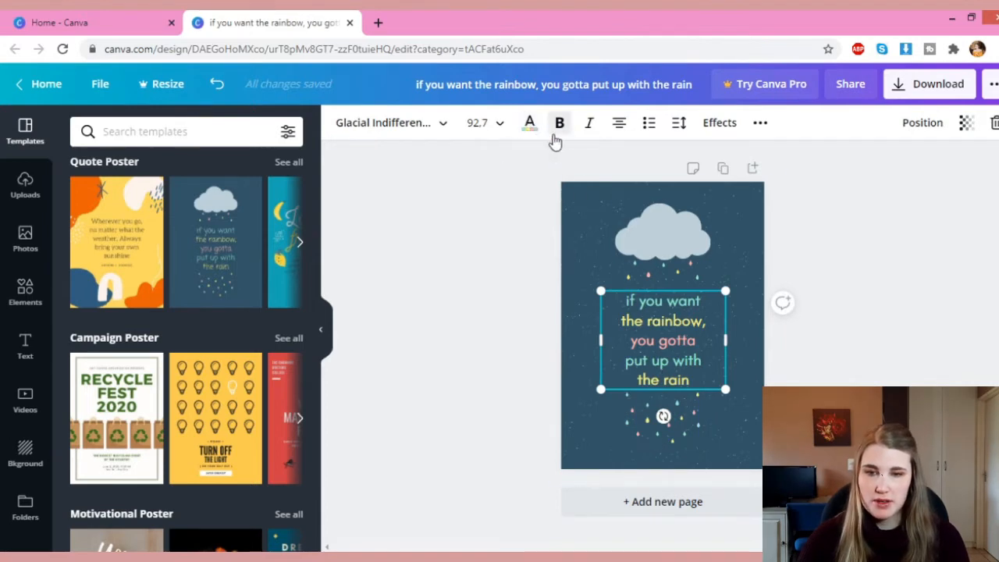
click(530, 123)
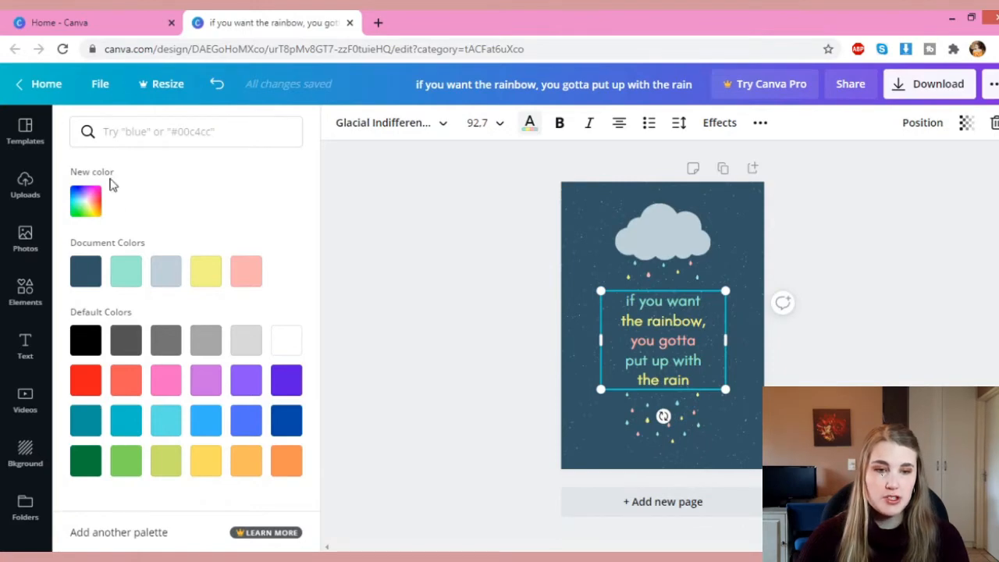
click(86, 202)
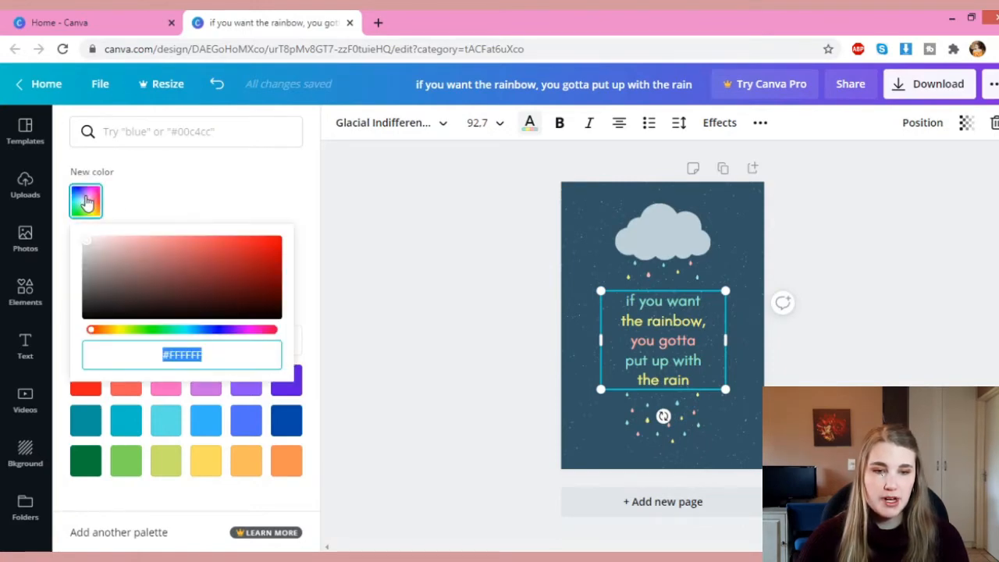
drag(117, 334, 142, 340)
drag(86, 245, 298, 245)
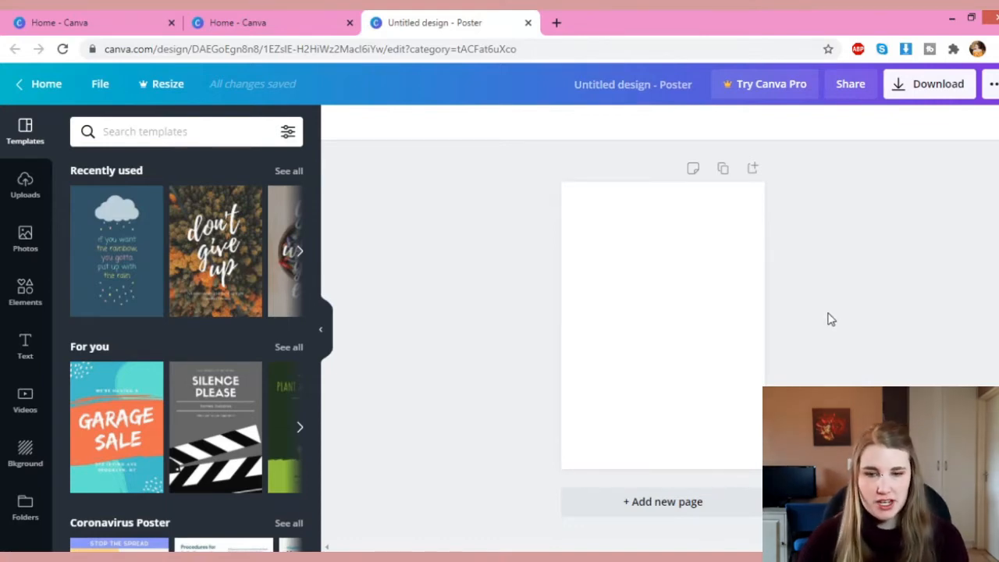
- Try a light turquoise solid colour as the blank poster's background and undo it
click(666, 301)
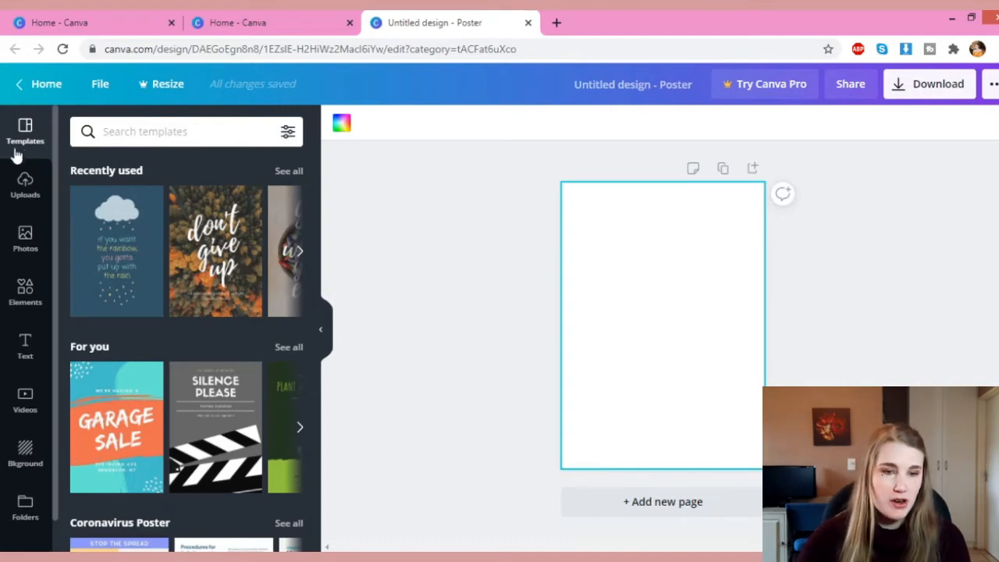
click(27, 453)
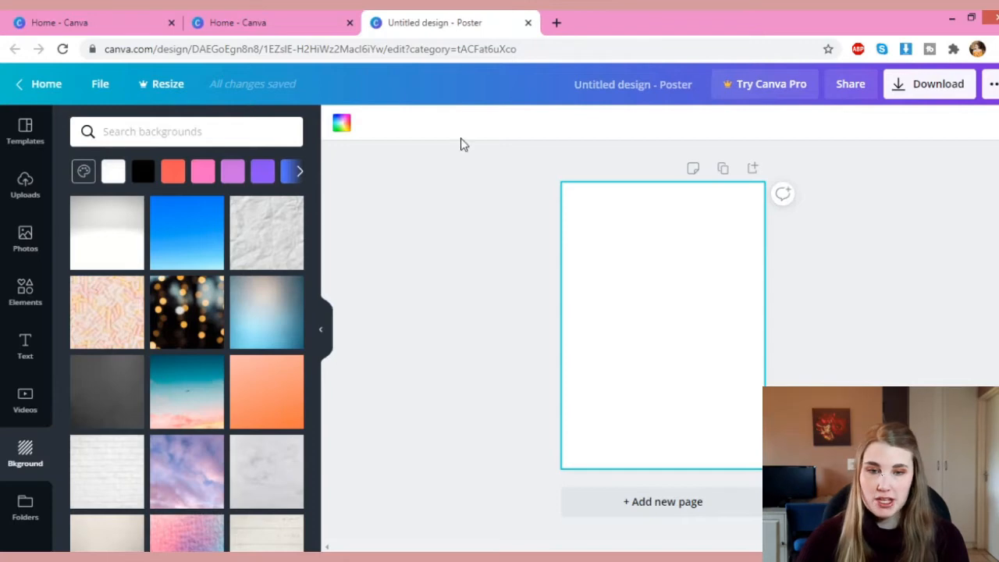
click(343, 127)
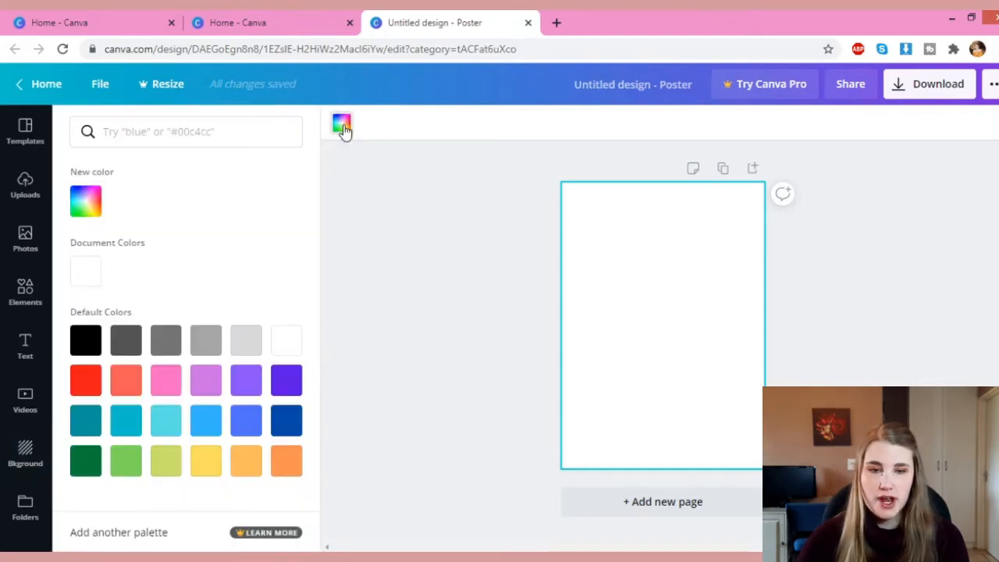
click(166, 425)
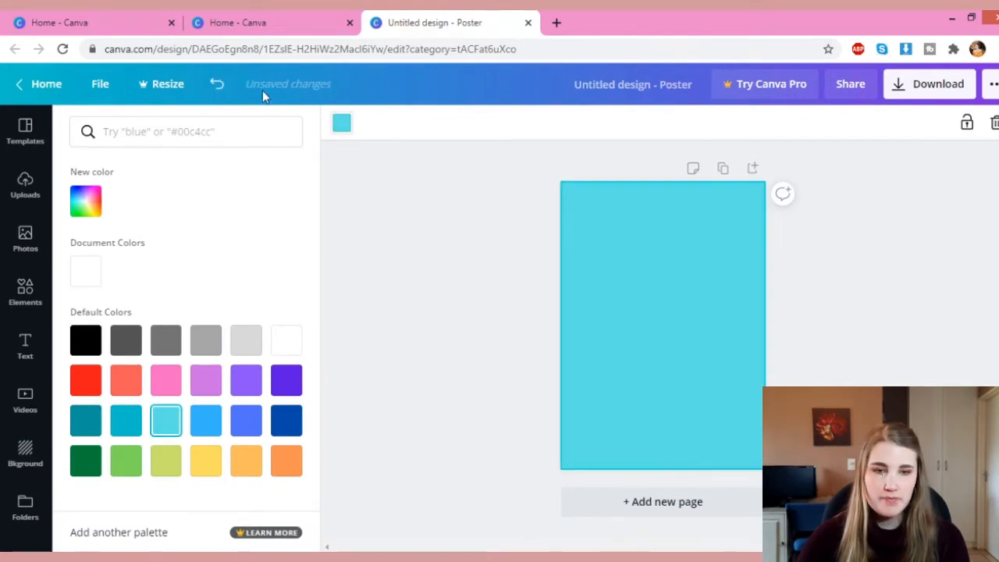
click(217, 83)
click(408, 248)
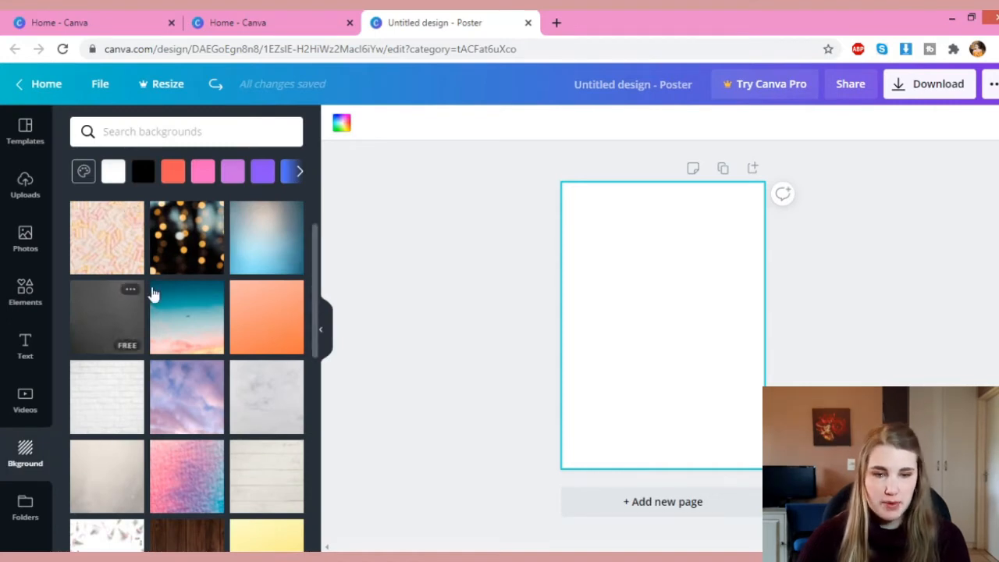
- Browse the background images and apply the glowing hearts background to the blank poster
scroll(167, 282, down, 7)
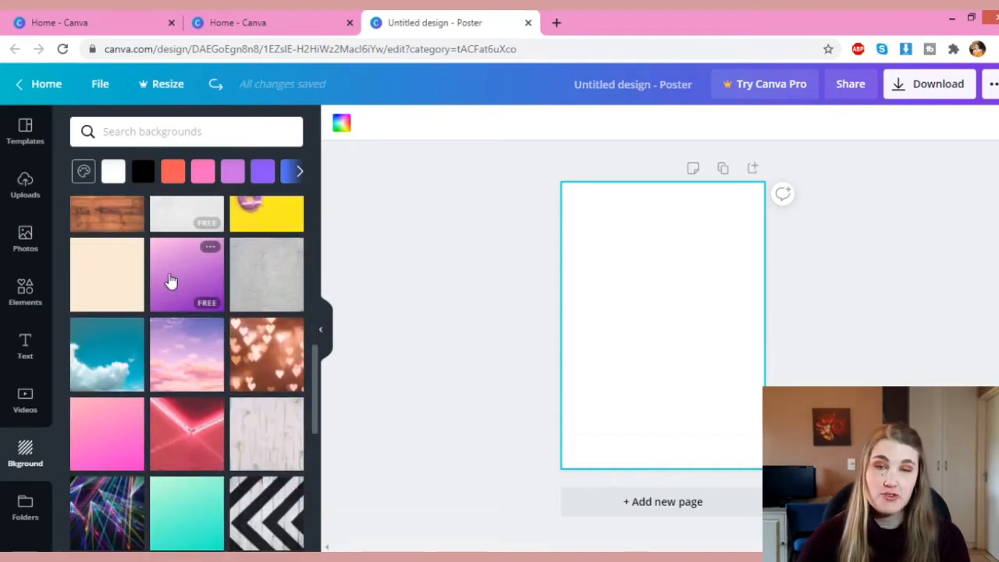
scroll(171, 281, down, 5)
scroll(171, 281, down, 2)
scroll(170, 278, up, 6)
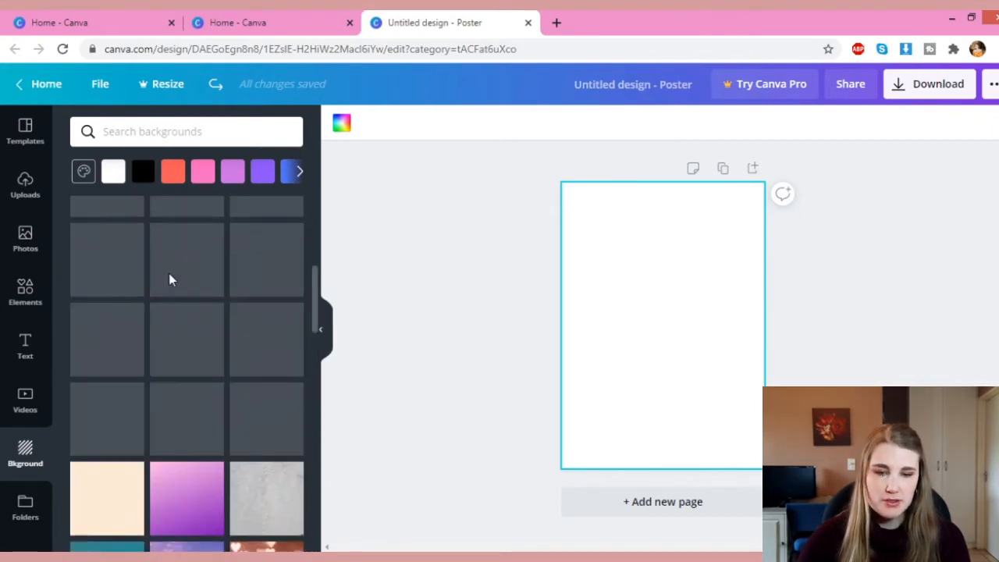
scroll(172, 281, down, 3)
scroll(251, 273, down, 3)
scroll(252, 273, up, 5)
click(266, 411)
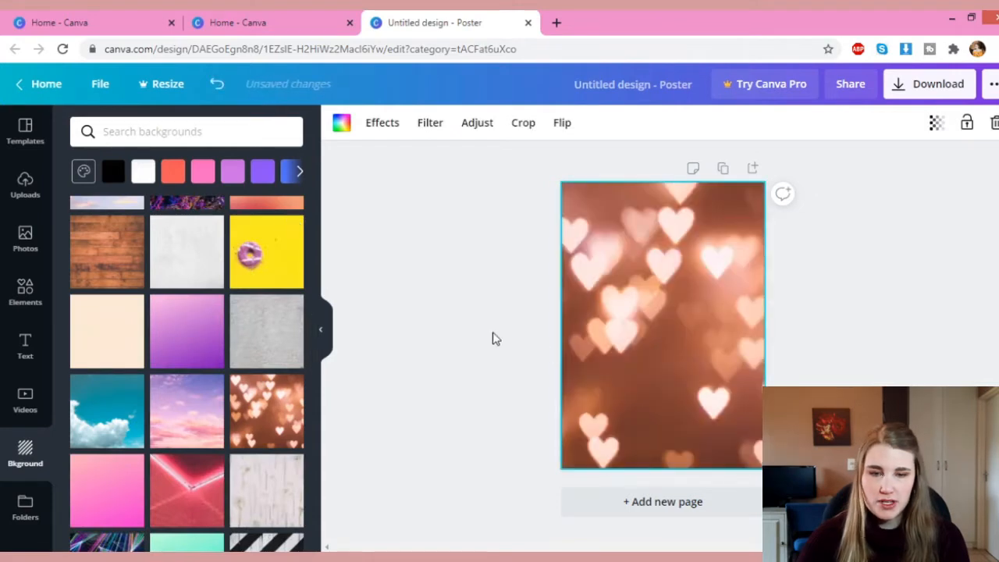
- Try the fire background and the yellow flowers at sunset background on the poster
scroll(214, 363, down, 2)
scroll(209, 362, down, 3)
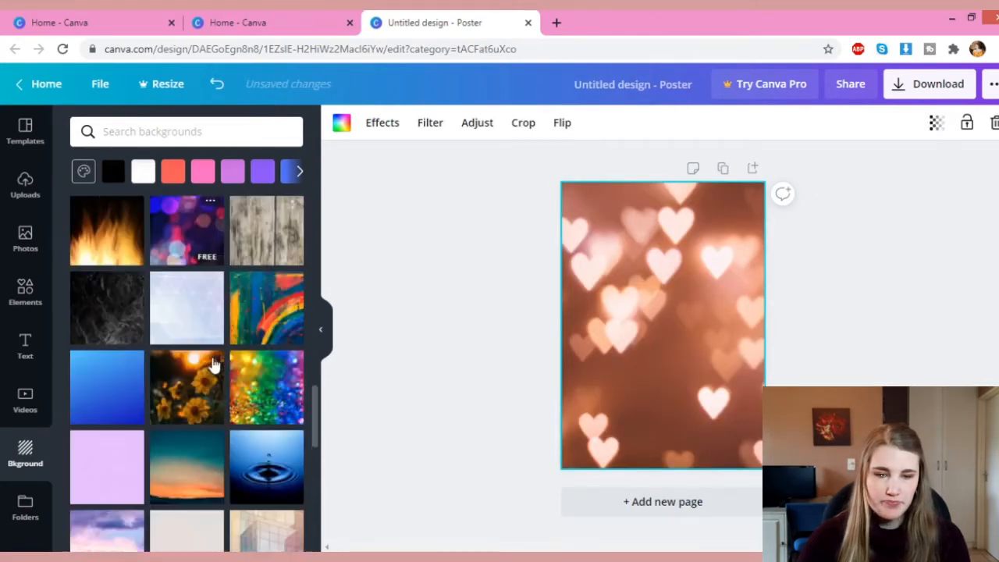
click(107, 217)
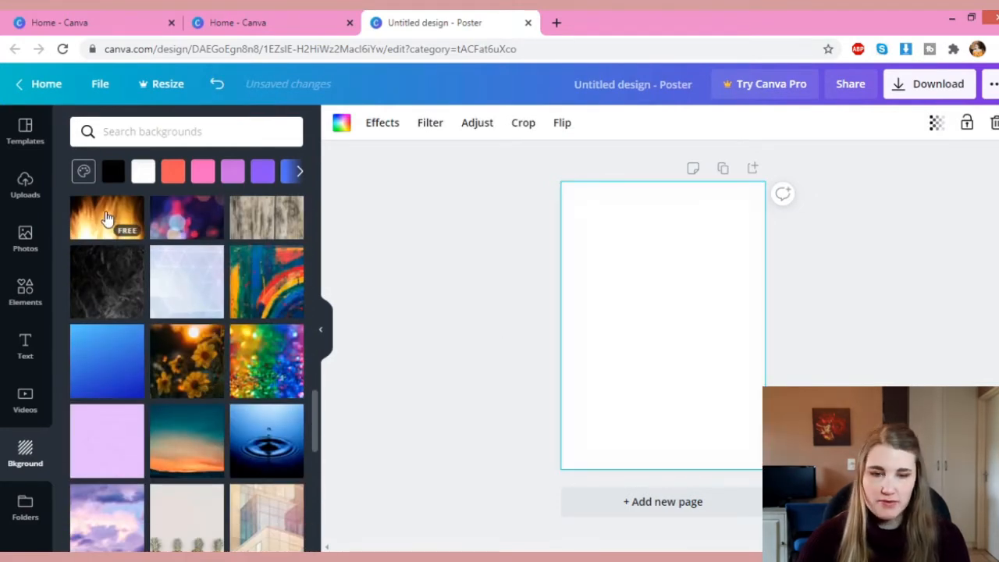
click(179, 353)
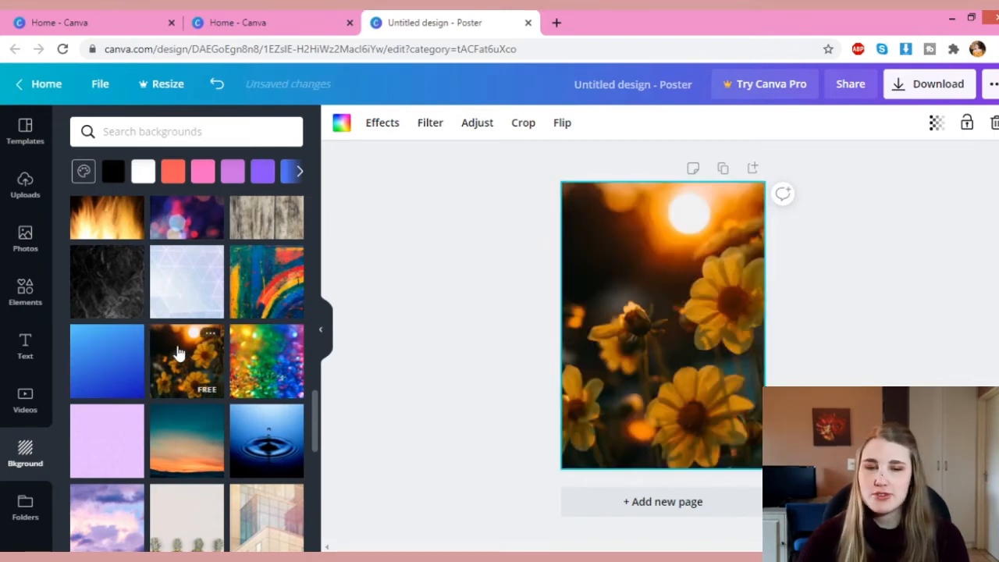
- Replace the poster's background with the abstract blue, purple and orange paint-stroke image
scroll(178, 353, down, 4)
scroll(178, 353, down, 2)
scroll(179, 352, down, 6)
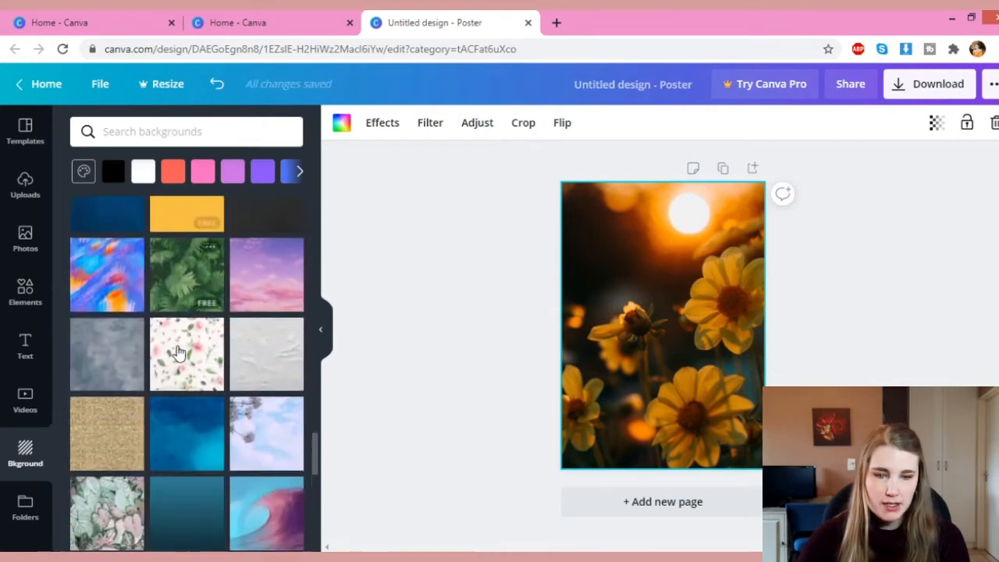
click(76, 269)
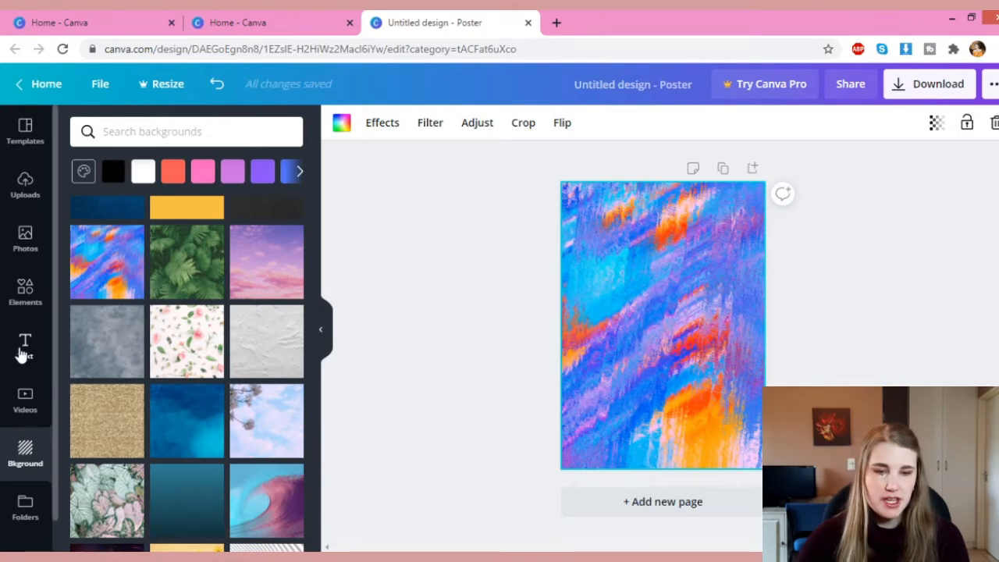
- Add a heading to the poster that reads "Don't give up"
click(23, 348)
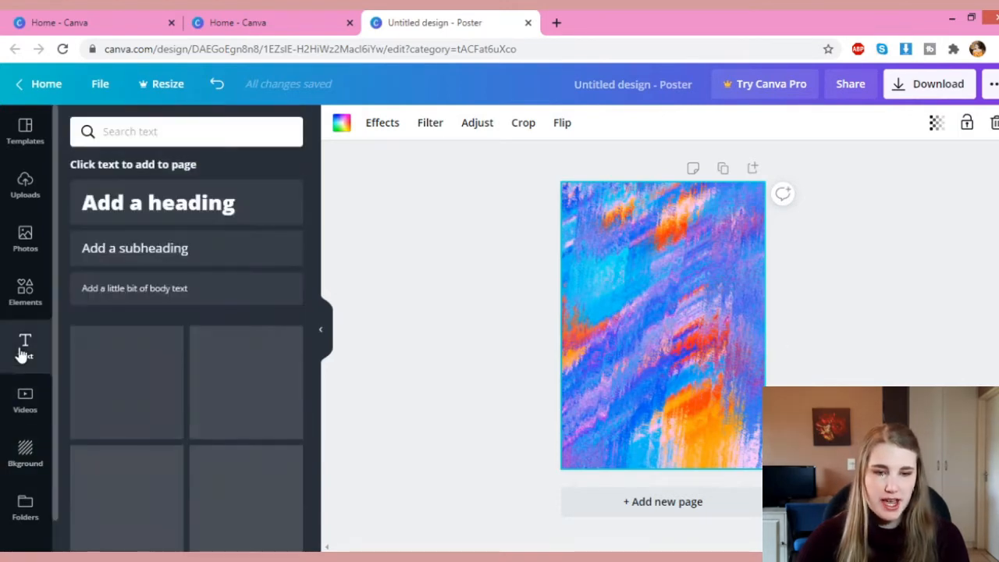
click(164, 204)
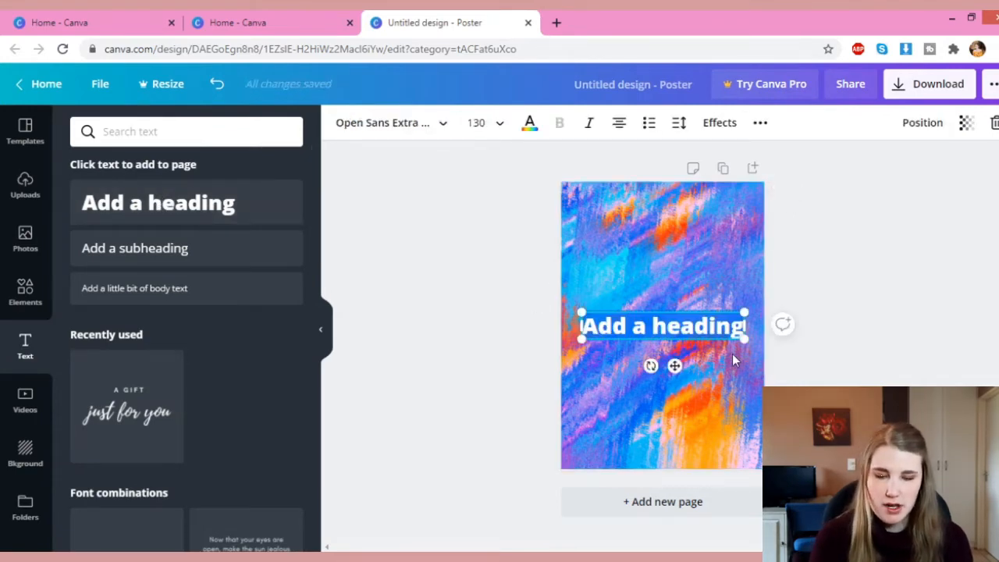
text(Don't go)
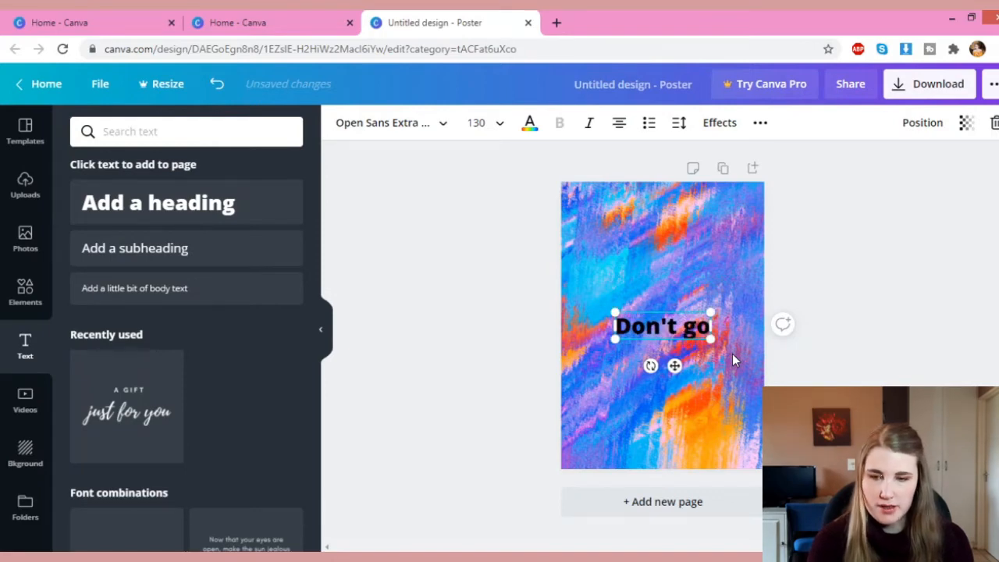
key(BackSpace)
text(i)
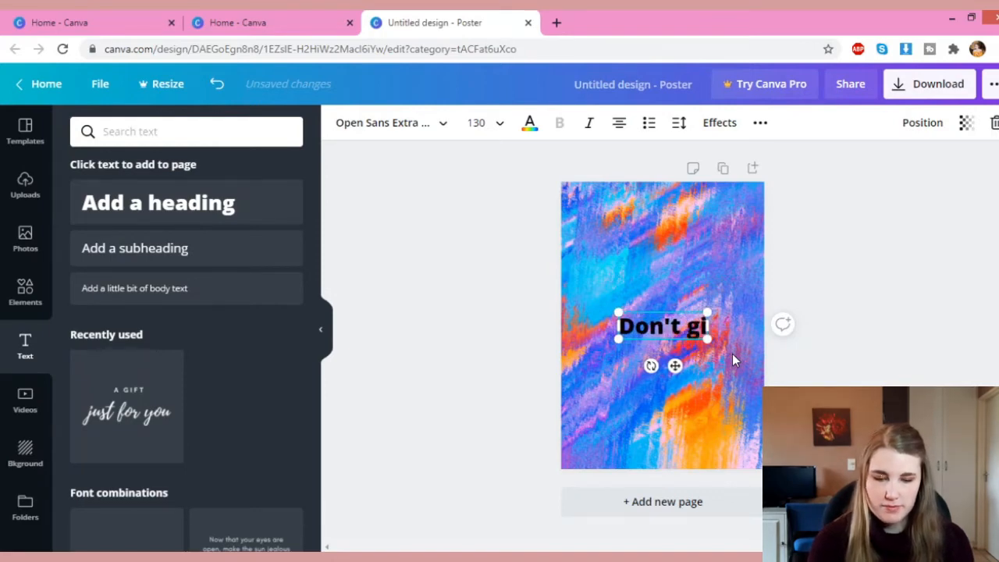
text(ve up)
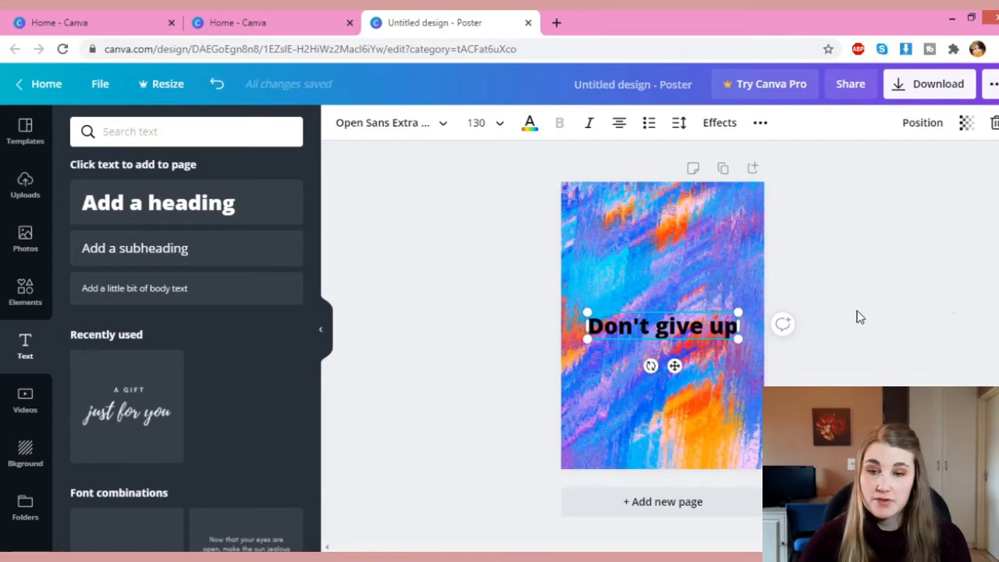
- Change the heading's font to Nickainley
click(432, 128)
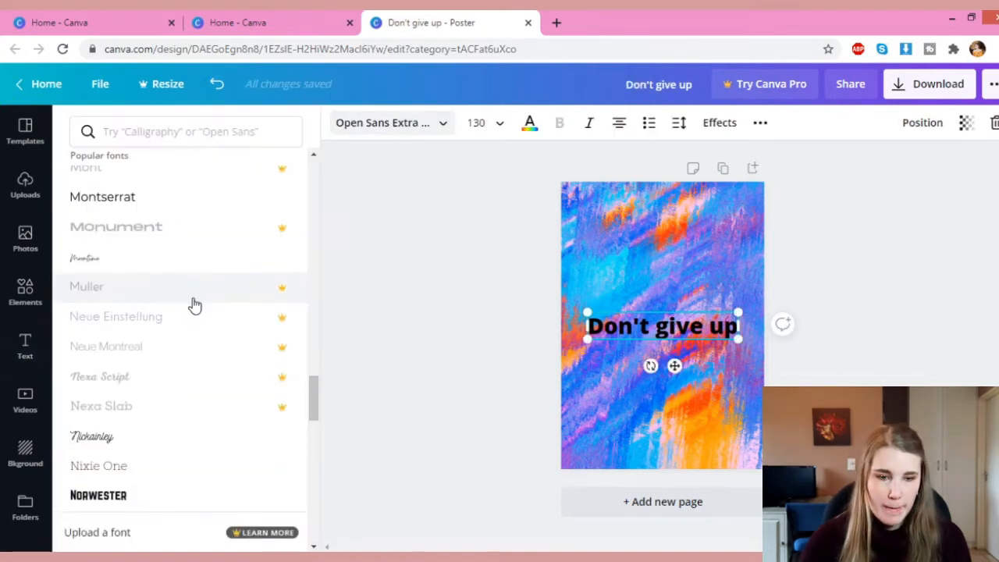
scroll(194, 304, up, 1)
scroll(192, 301, down, 3)
click(94, 289)
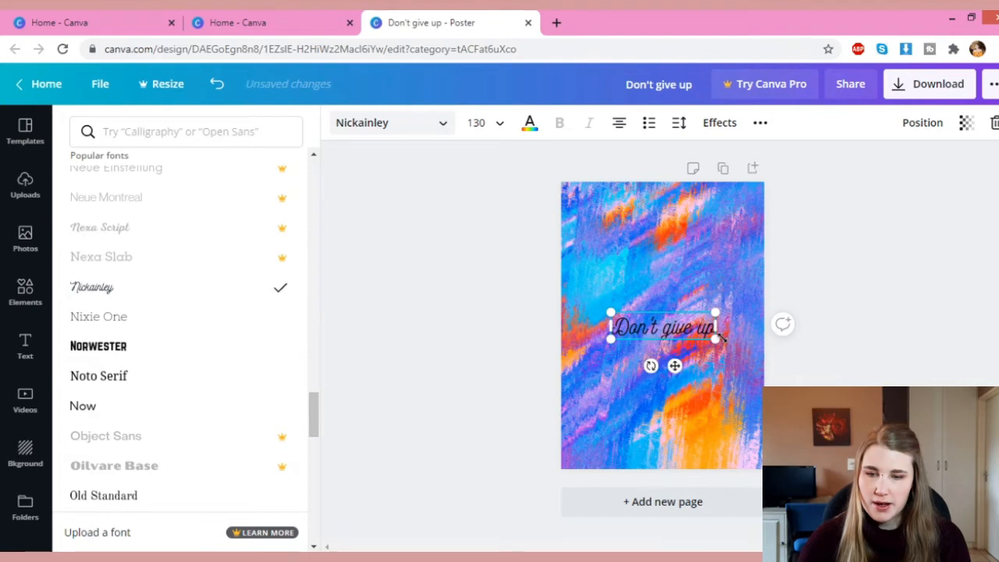
- Enlarge the heading to size 237, move it into the page and break it into two lines after "Don't"
drag(725, 354, 796, 357)
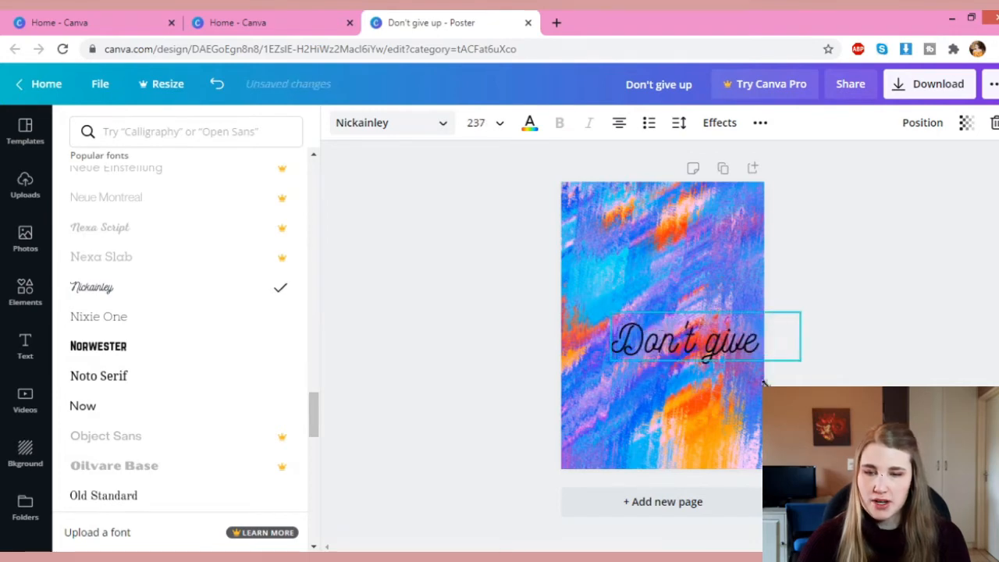
drag(676, 333, 630, 289)
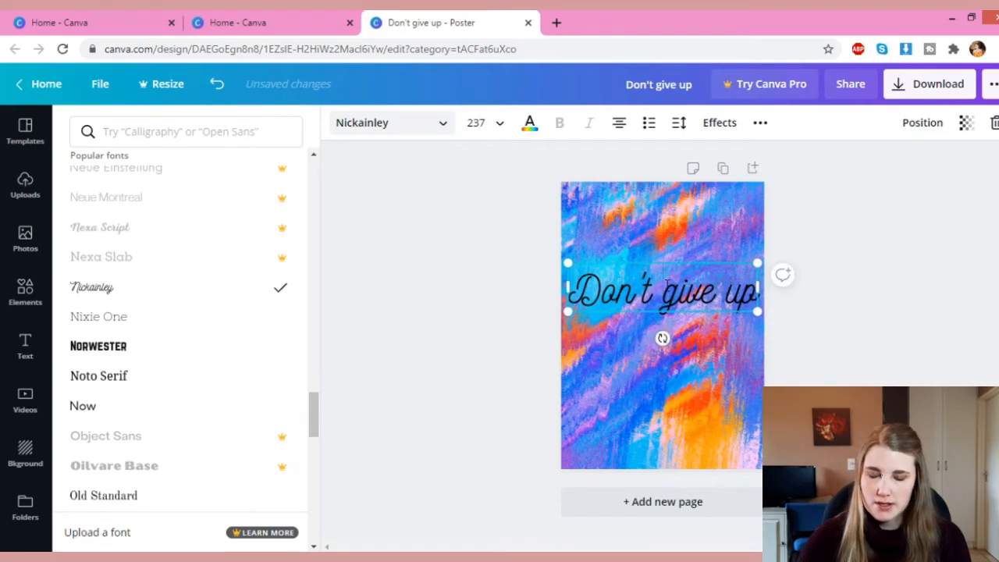
key(Return)
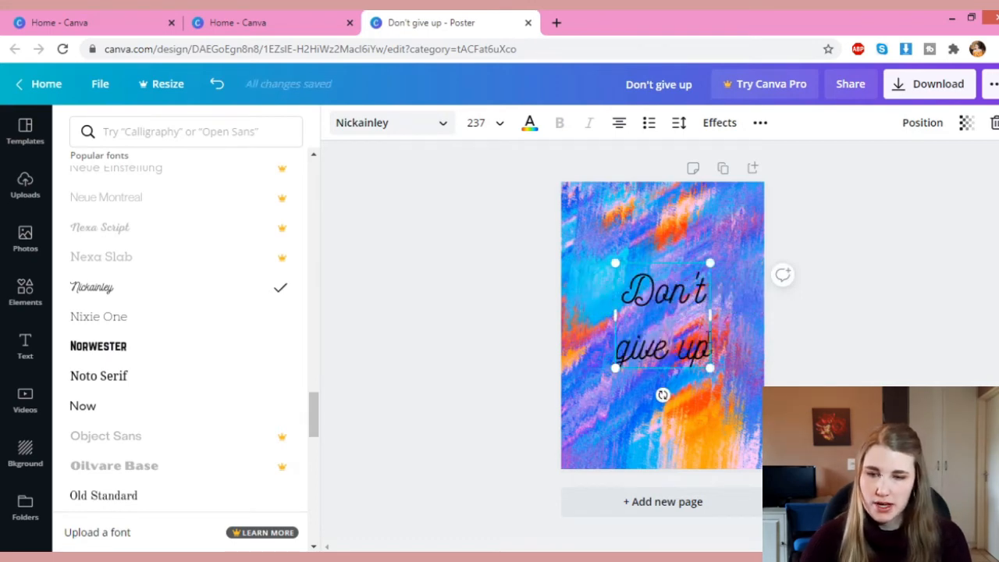
- Enlarge the two-line heading to size 322, centre it on the poster and deselect it
drag(710, 367, 746, 409)
drag(648, 413, 647, 379)
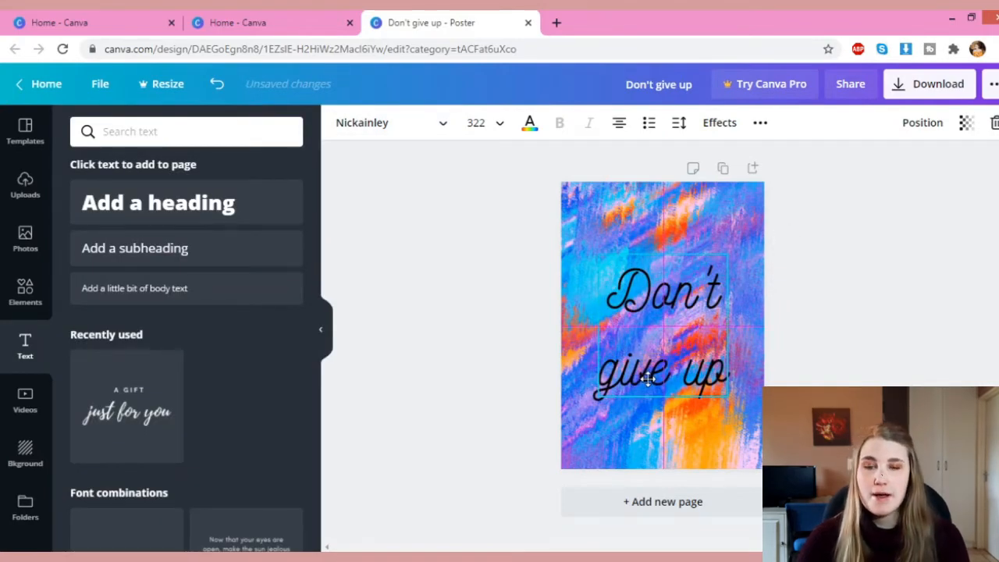
mouse_move(648, 380)
mouse_down()
mouse_move(647, 306)
mouse_move(655, 382)
mouse_move(644, 382)
mouse_up()
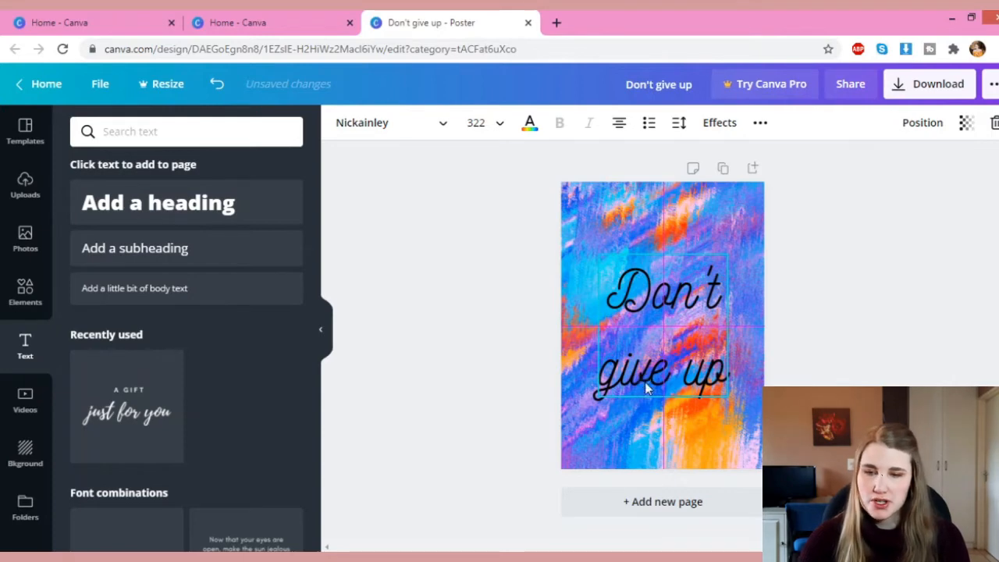
drag(645, 383, 645, 383)
click(907, 270)
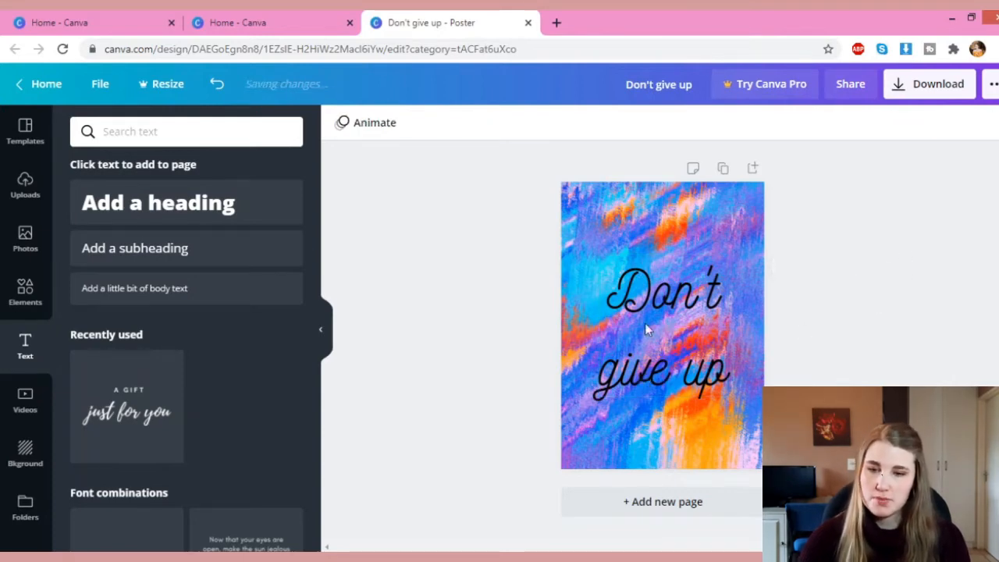
click(660, 360)
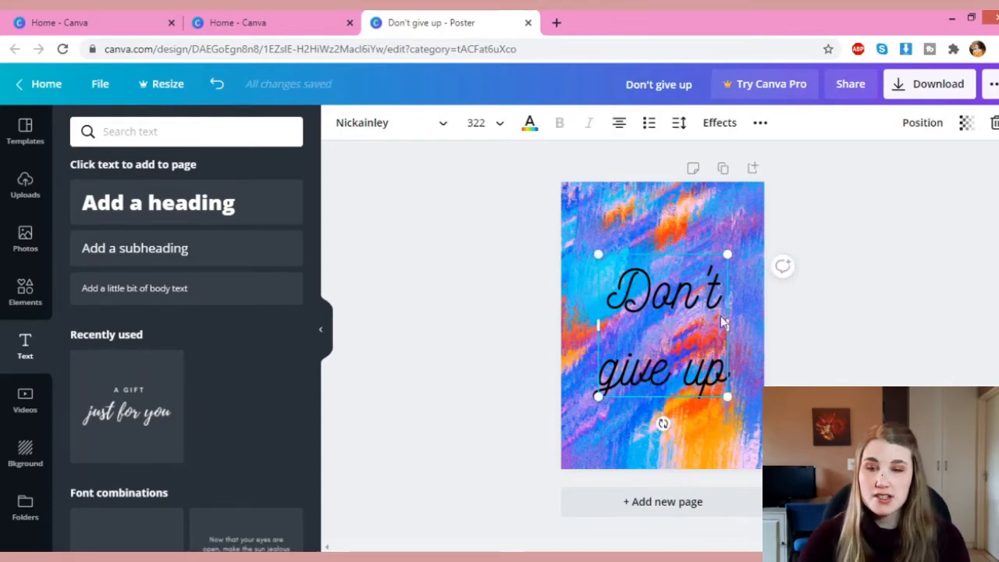
click(854, 274)
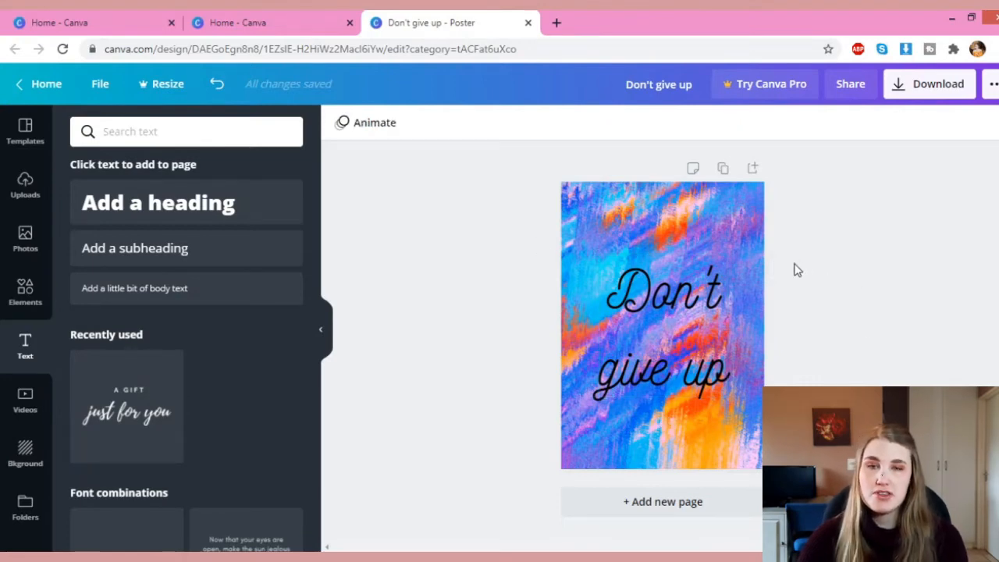
- Browse the full collection of shape elements and add a solid square to the poster
click(24, 290)
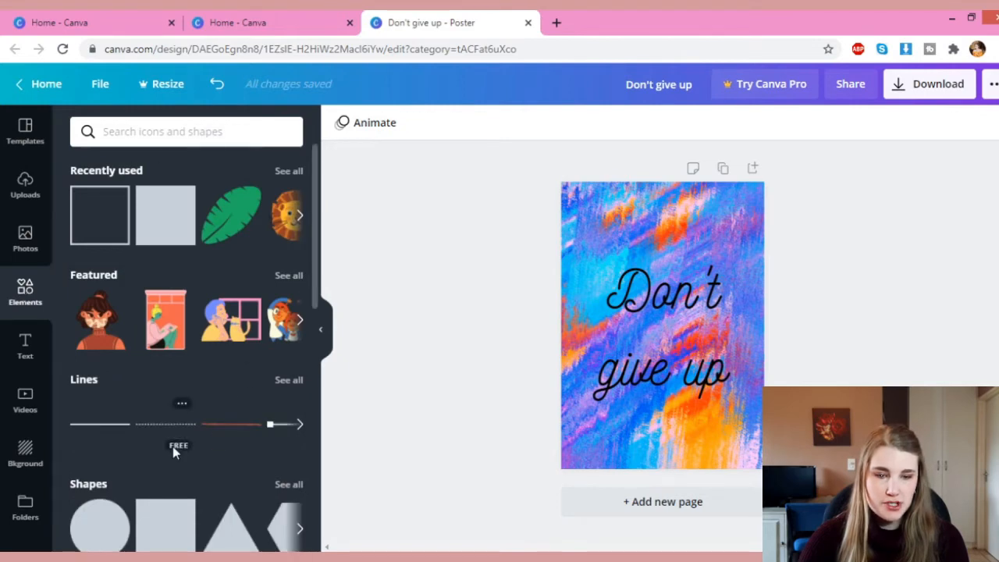
scroll(173, 451, down, 3)
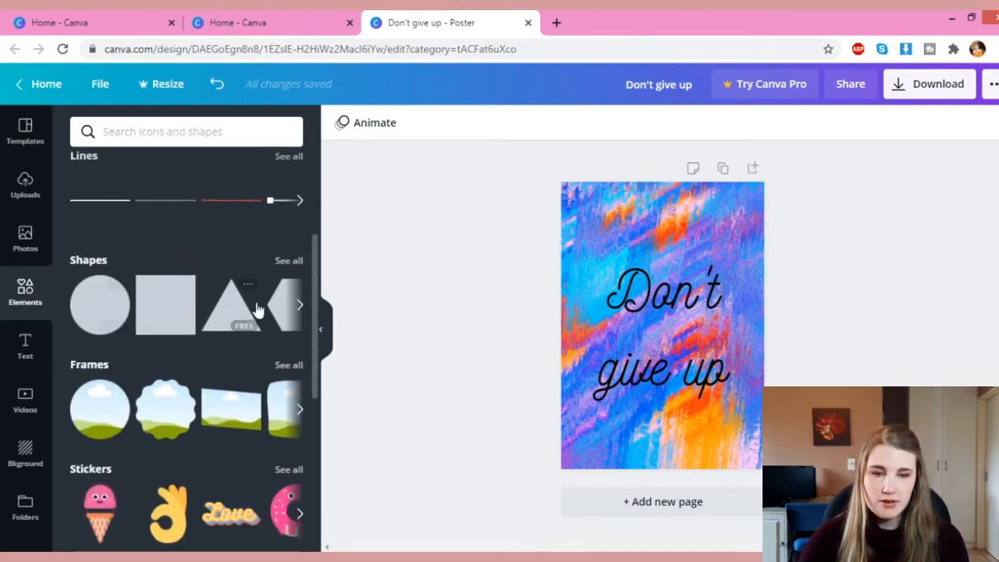
click(289, 260)
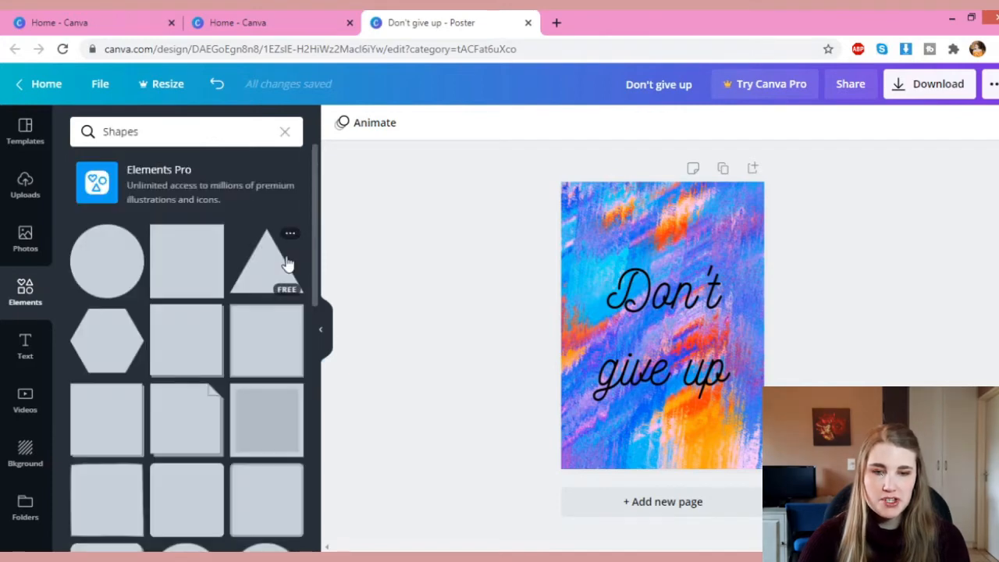
scroll(221, 205, down, 5)
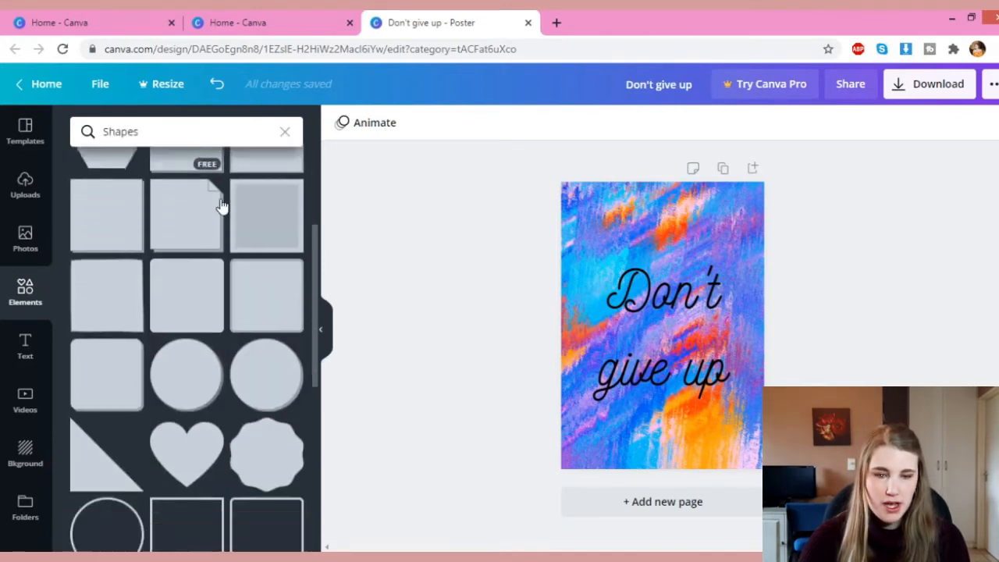
scroll(222, 206, down, 5)
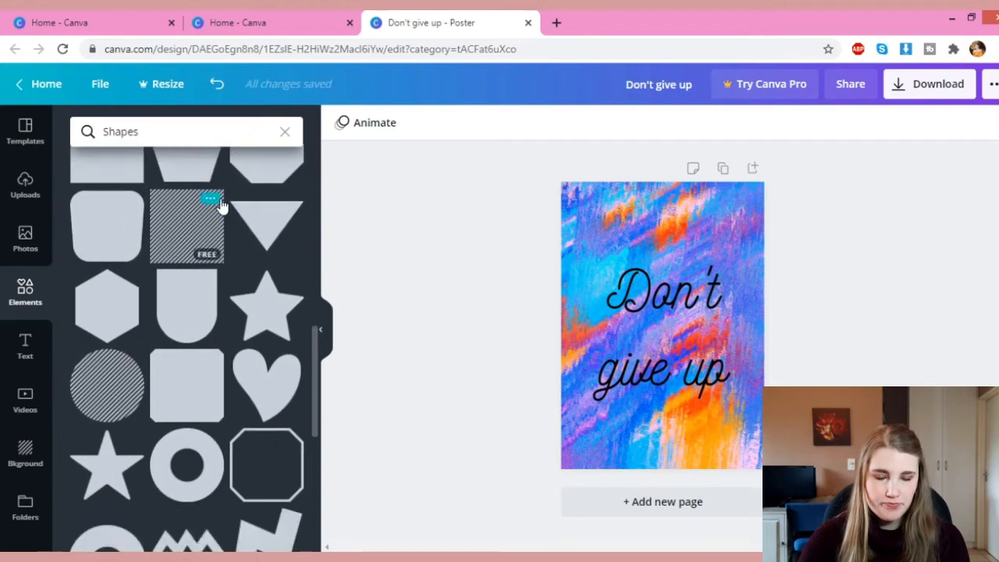
scroll(220, 199, down, 4)
scroll(221, 201, down, 3)
scroll(225, 366, up, 2)
scroll(226, 368, up, 15)
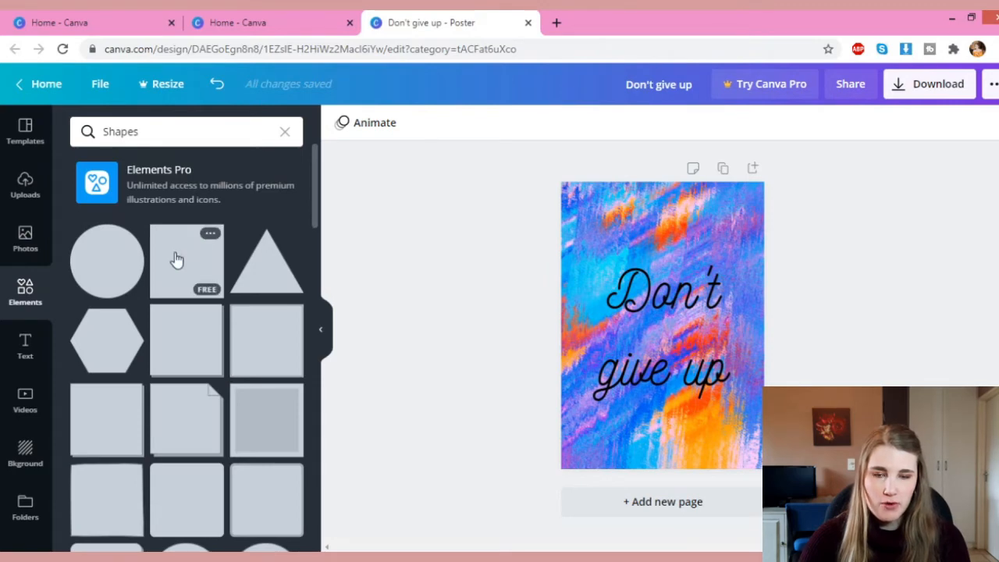
click(176, 260)
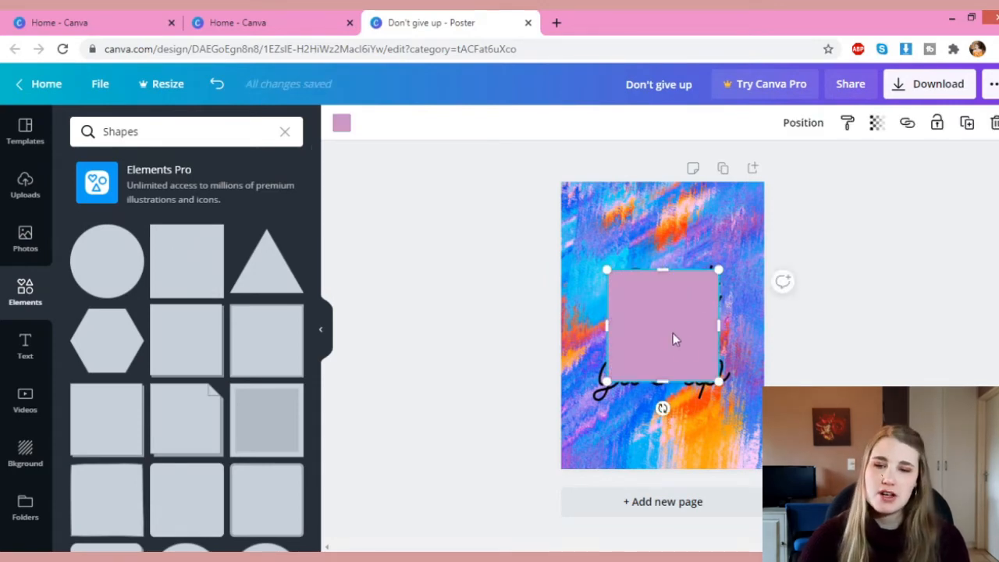
- Enlarge the square until it covers the whole heading and centre it on the poster
drag(607, 269, 587, 250)
drag(718, 382, 754, 406)
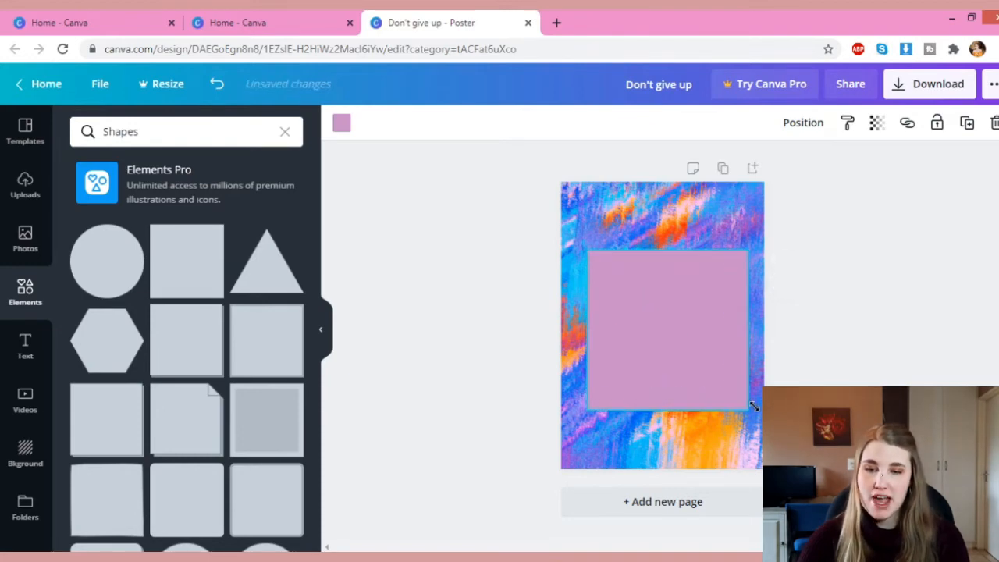
mouse_move(697, 336)
mouse_down()
mouse_move(687, 334)
mouse_move(694, 330)
mouse_up()
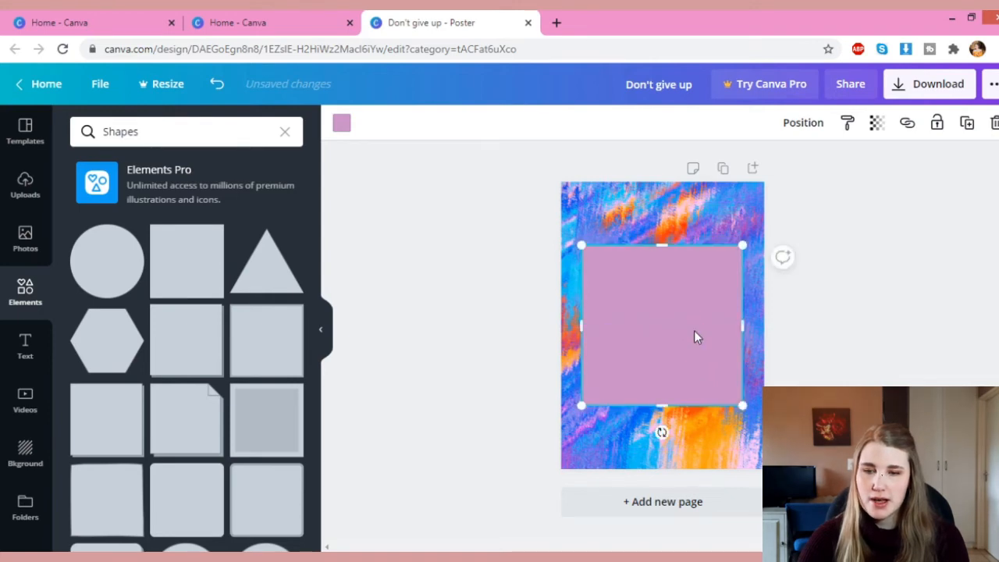
- Try a light turquoise and a dark purple fill on the square, and undo both colour changes
click(341, 124)
click(166, 422)
click(287, 382)
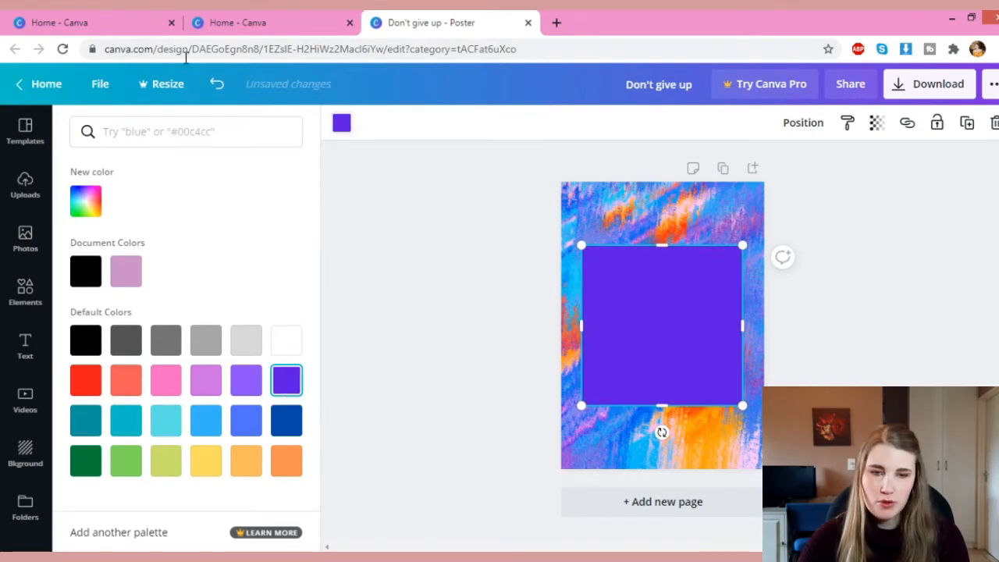
click(215, 84)
click(215, 84)
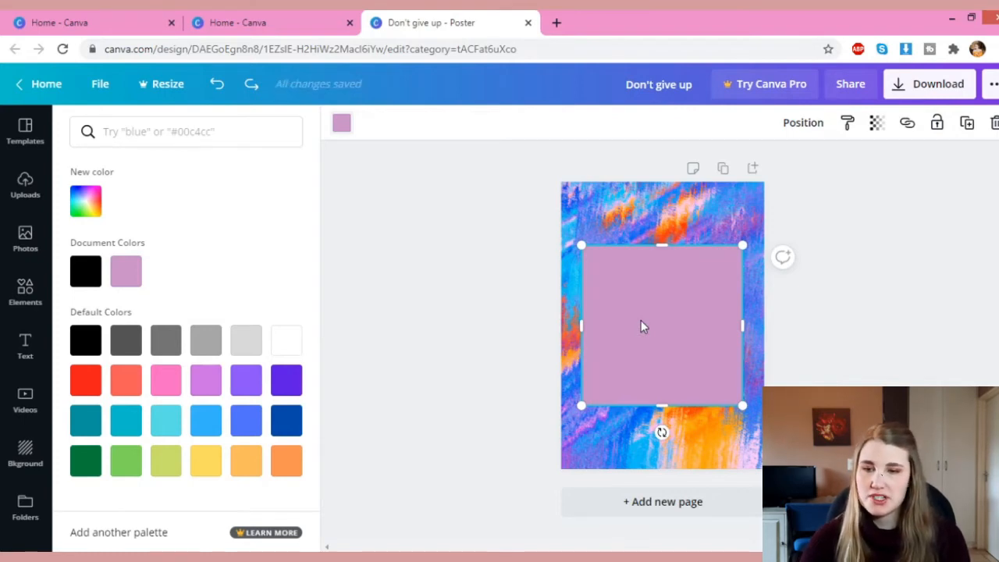
- Send the square backward so that it lies behind the "Don't give up" heading
click(800, 125)
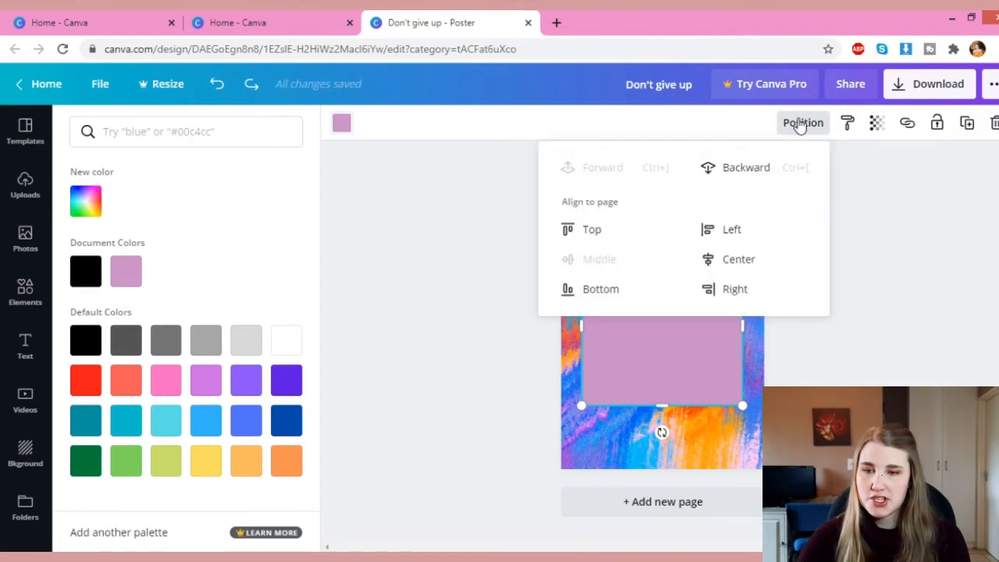
click(743, 173)
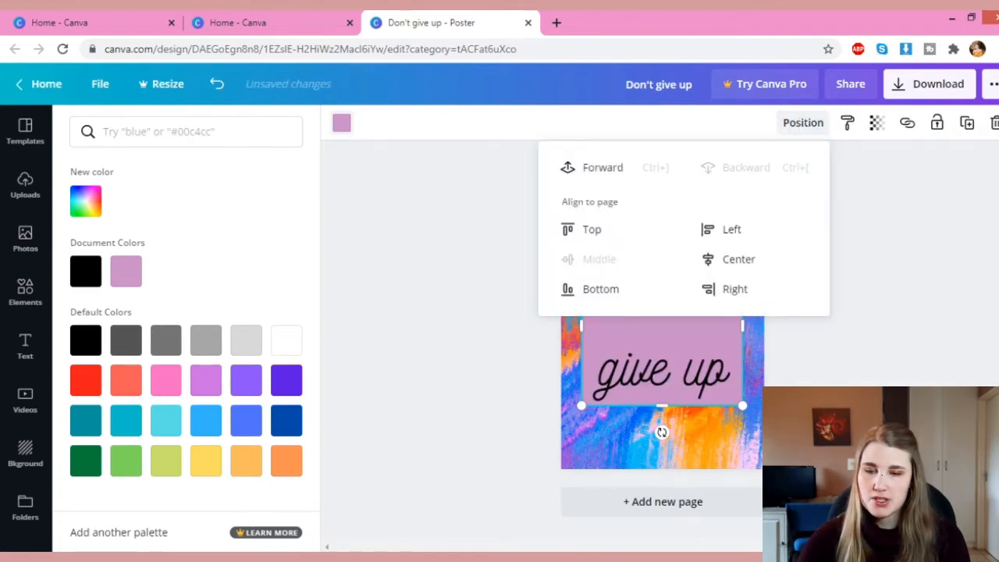
click(980, 297)
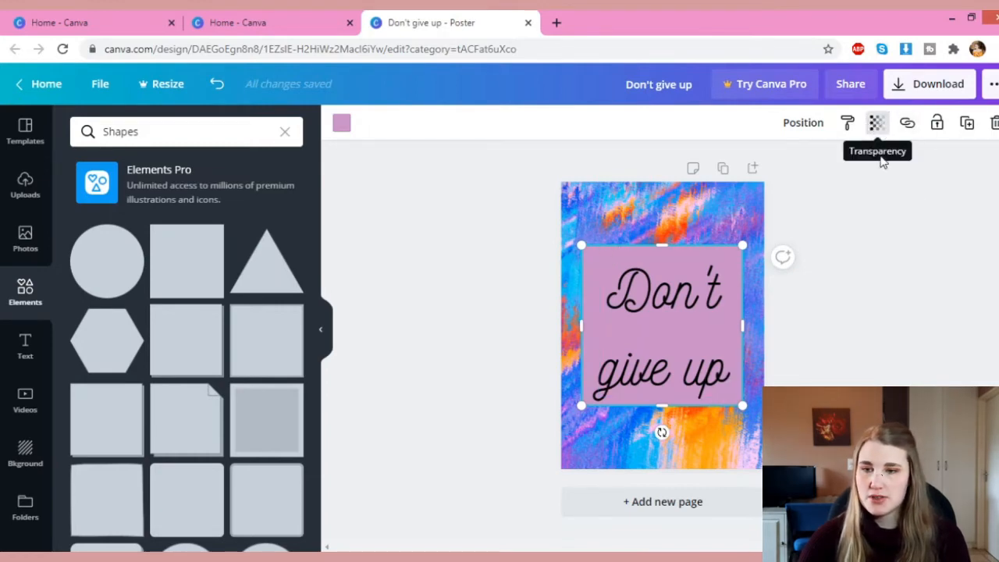
- Make the square behind the heading semi-transparent so the painted background shows through, and deselect it
click(878, 125)
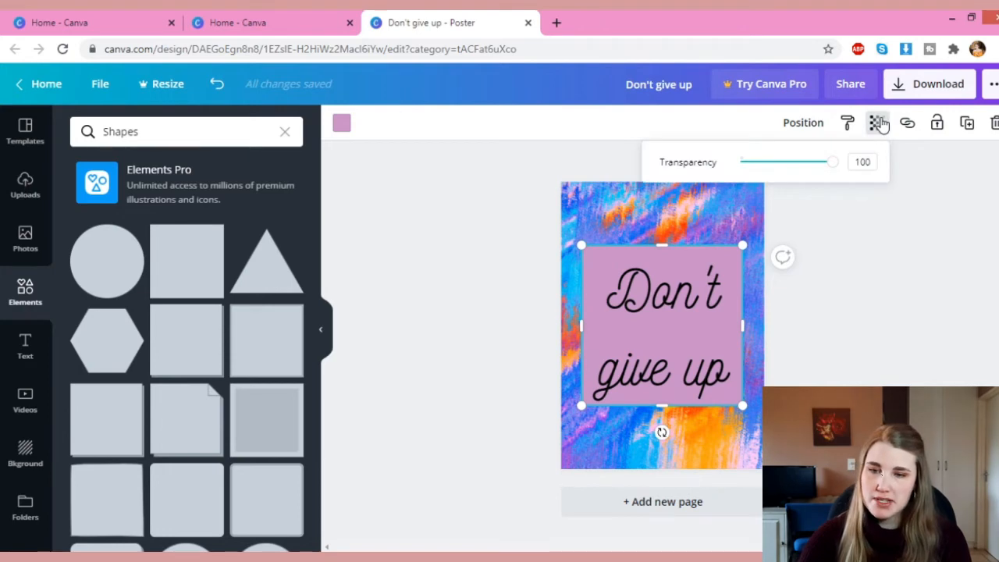
drag(833, 166, 793, 168)
click(887, 360)
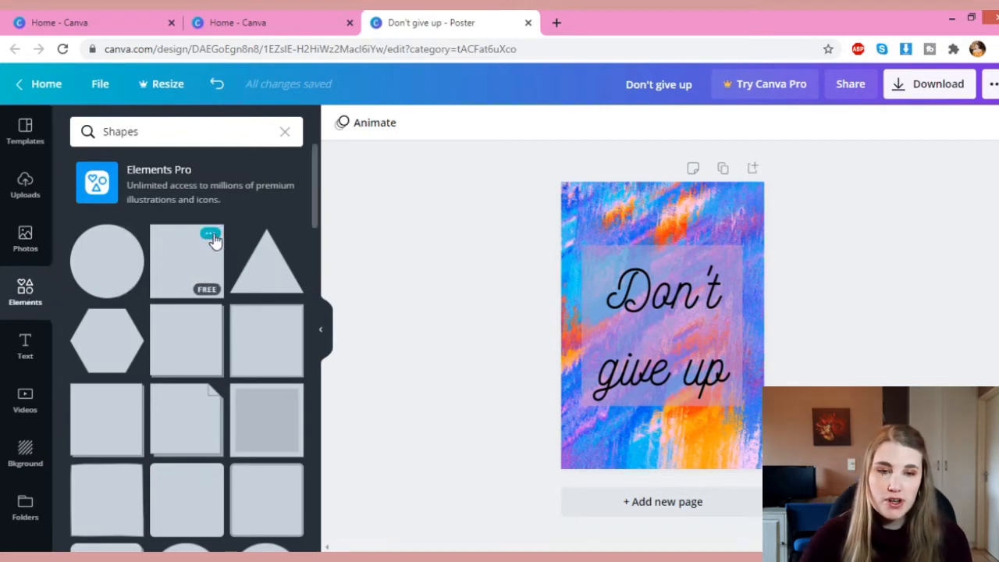
- Add a square outline shape and enlarge it into a frame just outside the semi-transparent square
scroll(215, 242, down, 8)
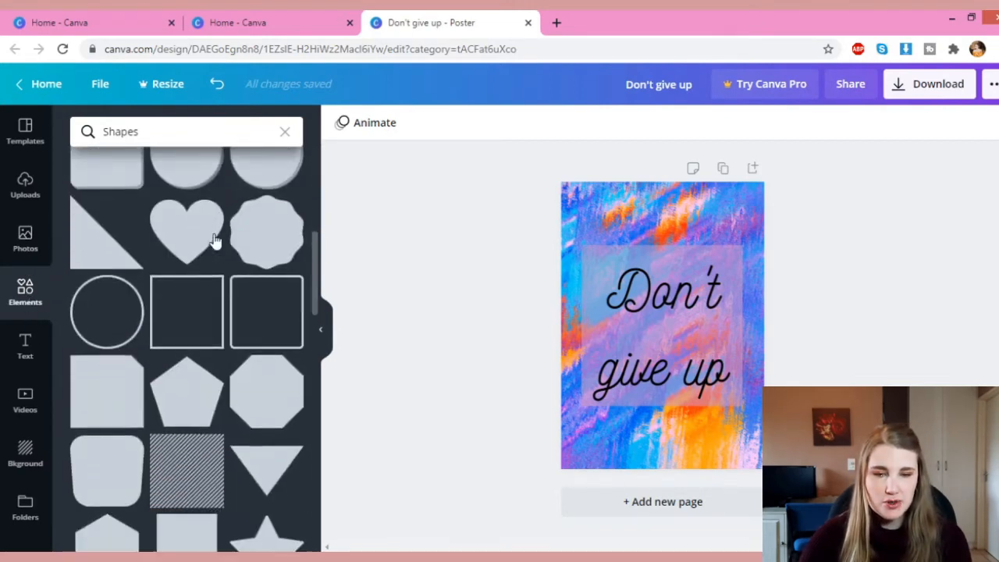
scroll(205, 315, up, 2)
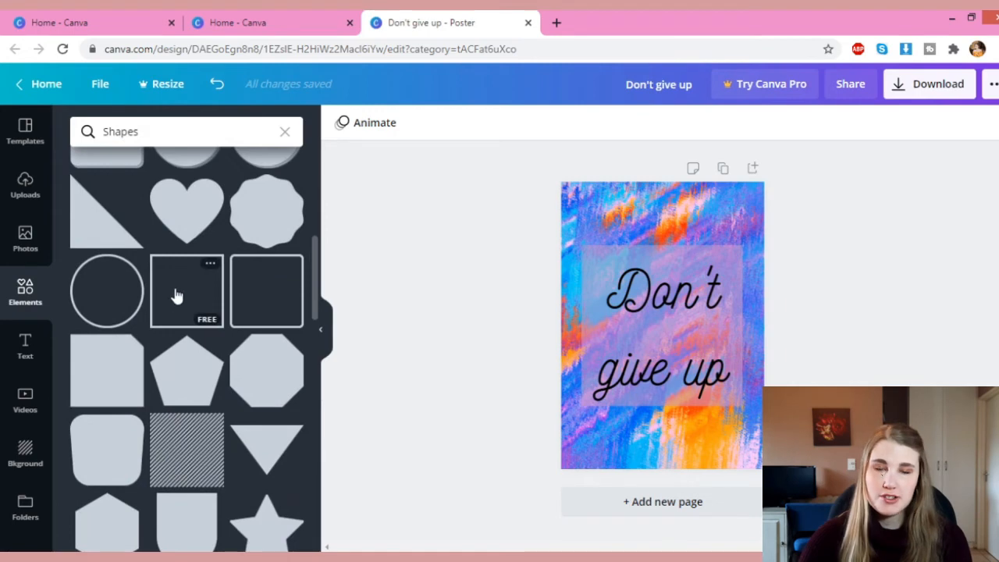
click(178, 295)
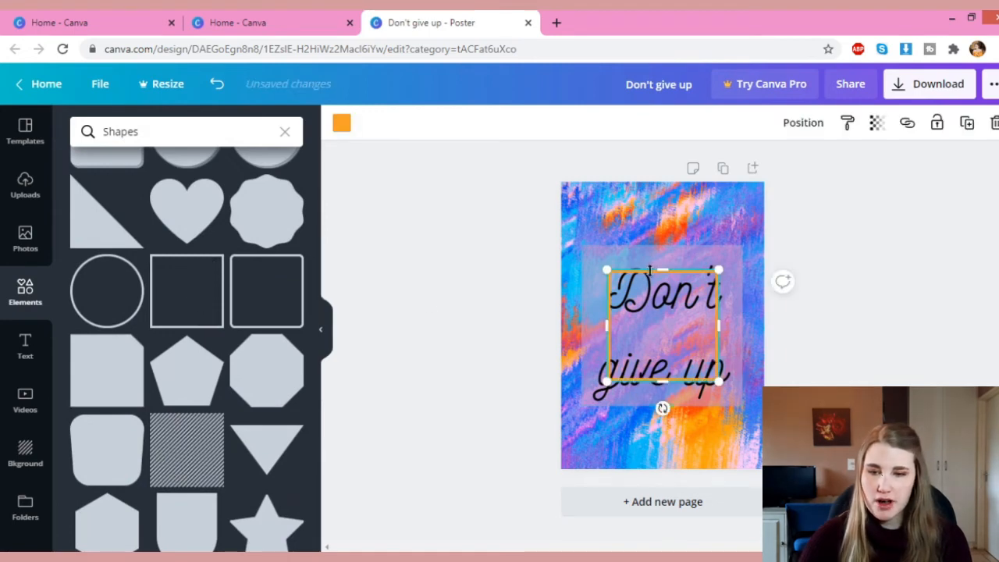
drag(607, 269, 570, 233)
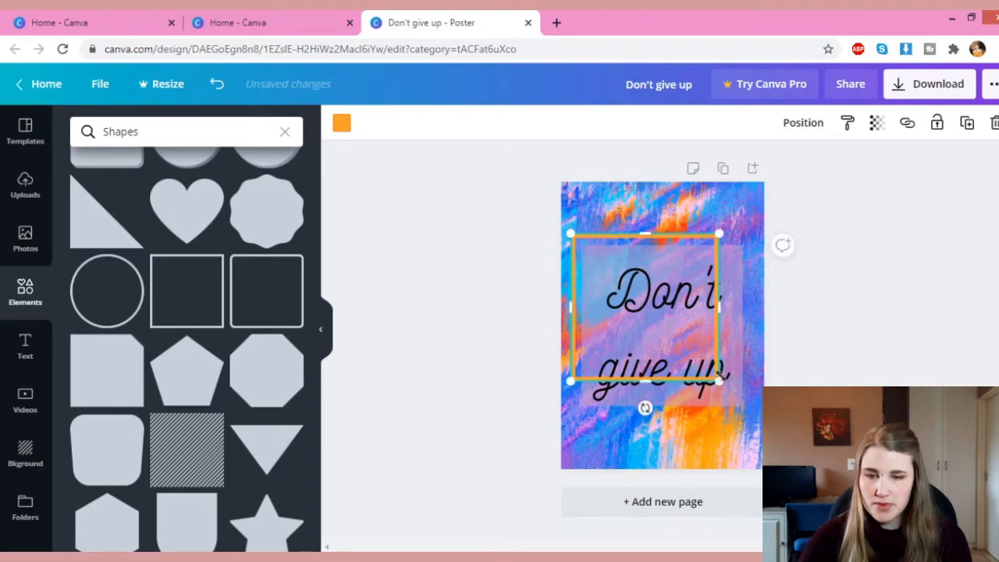
drag(718, 378, 754, 414)
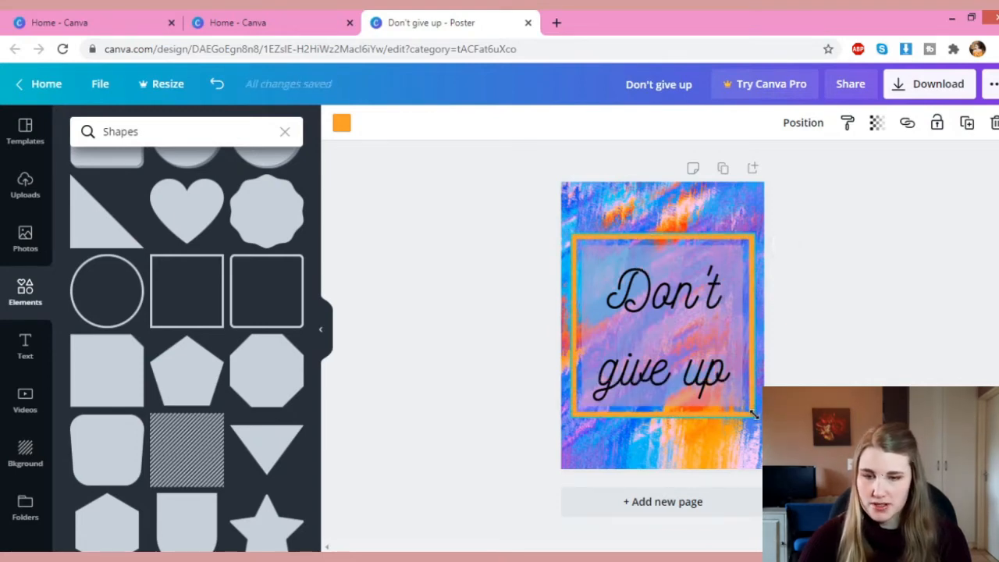
click(914, 300)
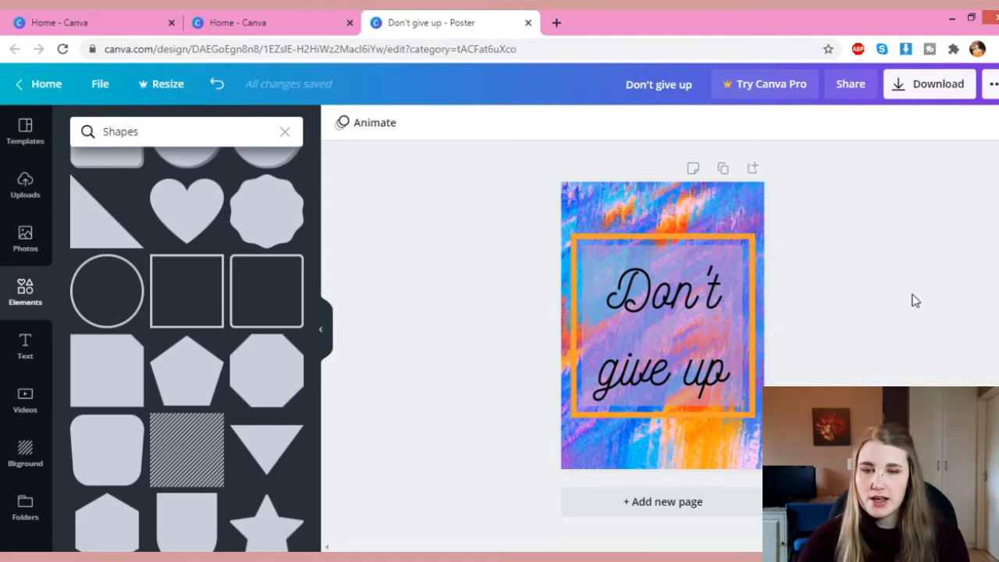
- Set the orange frame's transparency to 64 and deselect it
click(730, 240)
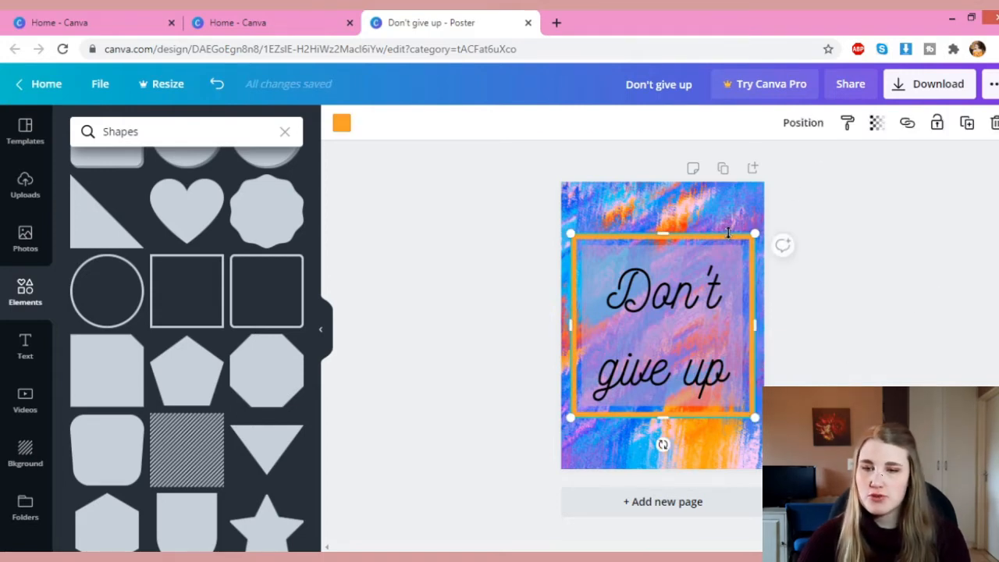
click(876, 124)
drag(836, 167, 801, 166)
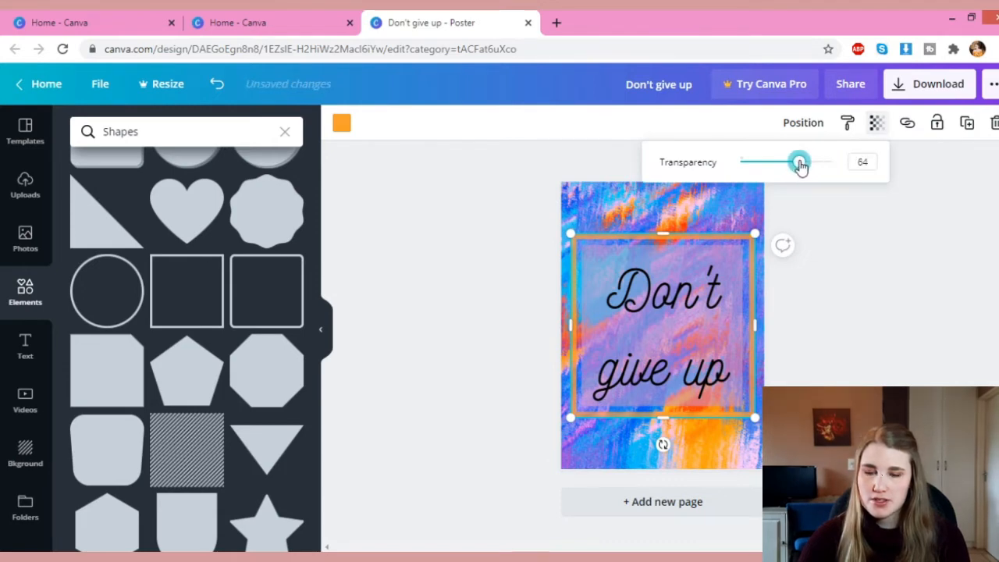
click(874, 299)
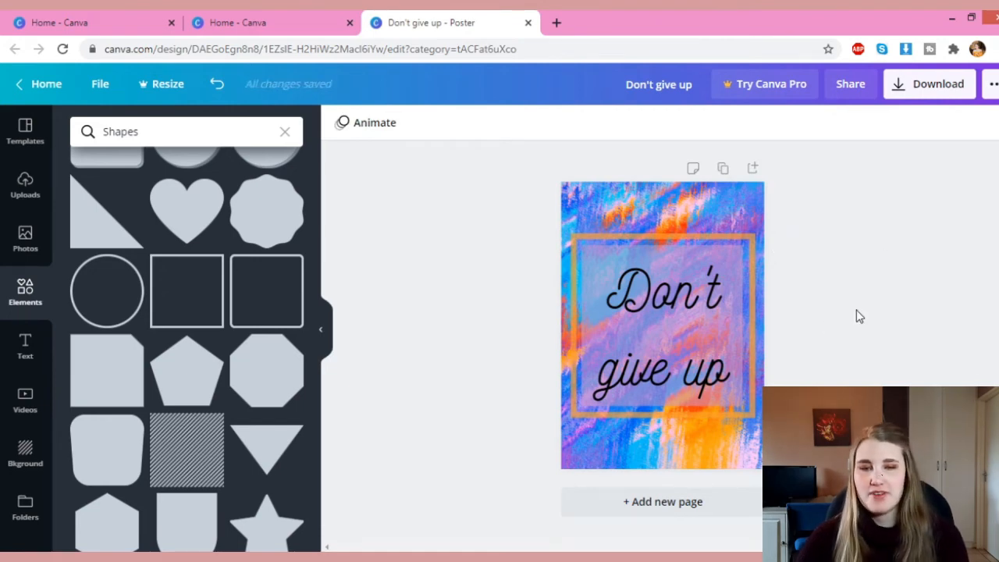
- Add a new blank page after the poster
scroll(23, 359, down, 1)
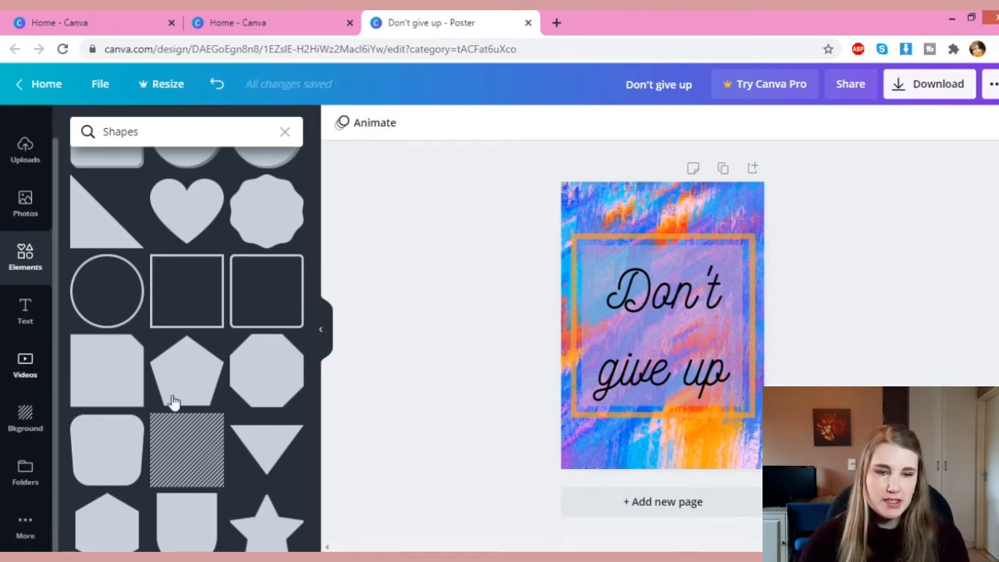
click(653, 505)
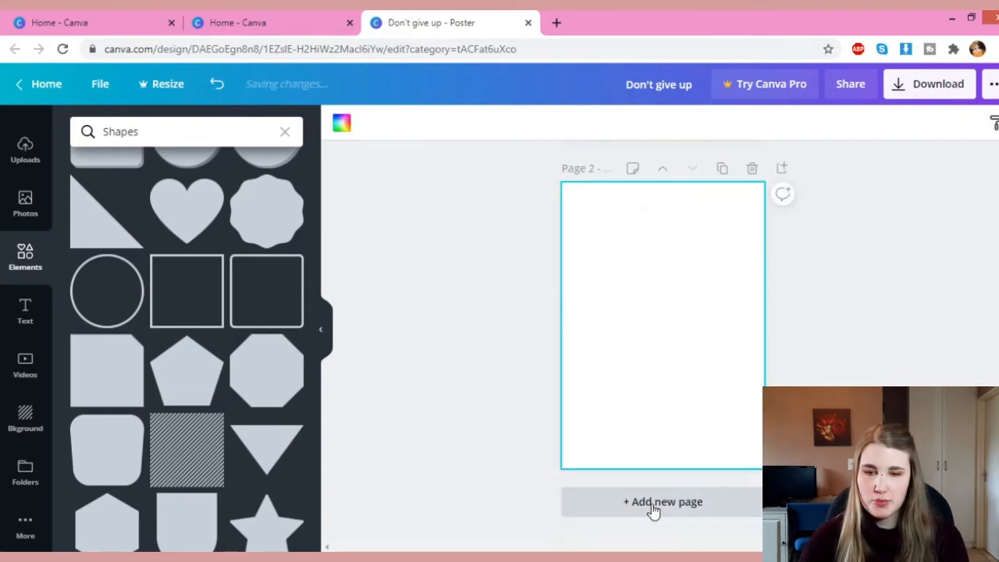
- Try the green fern background on page 2 and undo it
click(28, 426)
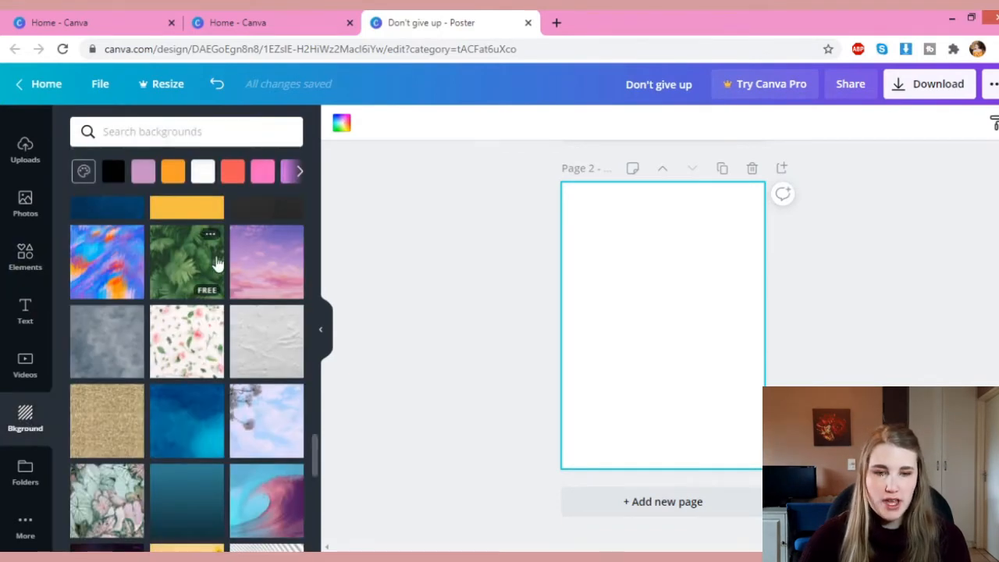
click(179, 264)
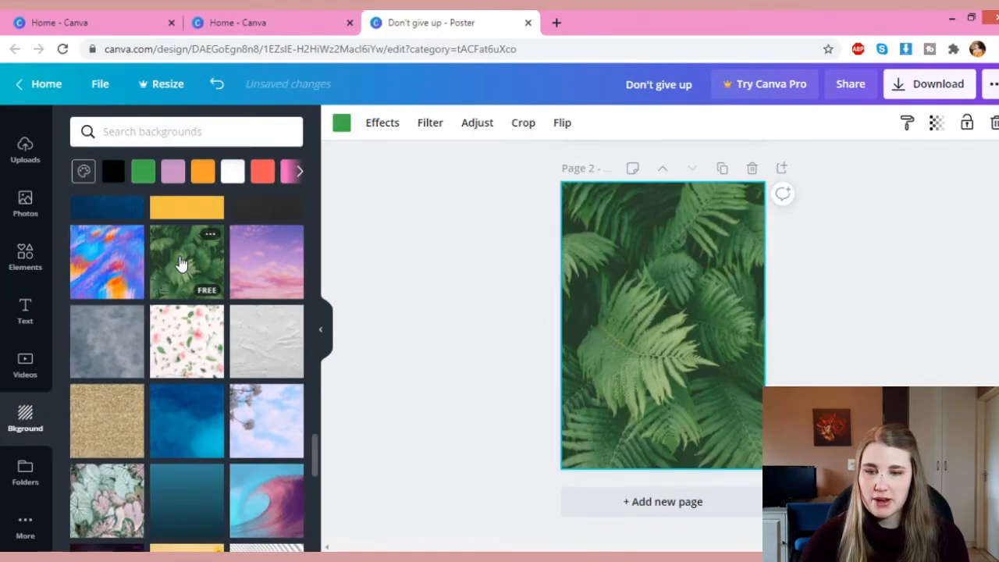
click(217, 83)
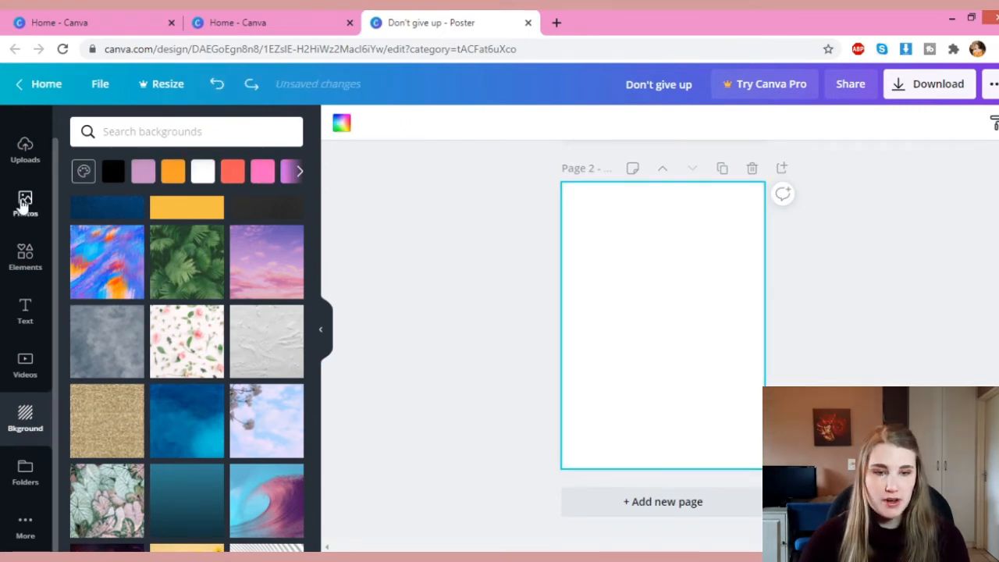
- Browse the photo library and search it for "flowers"
click(24, 203)
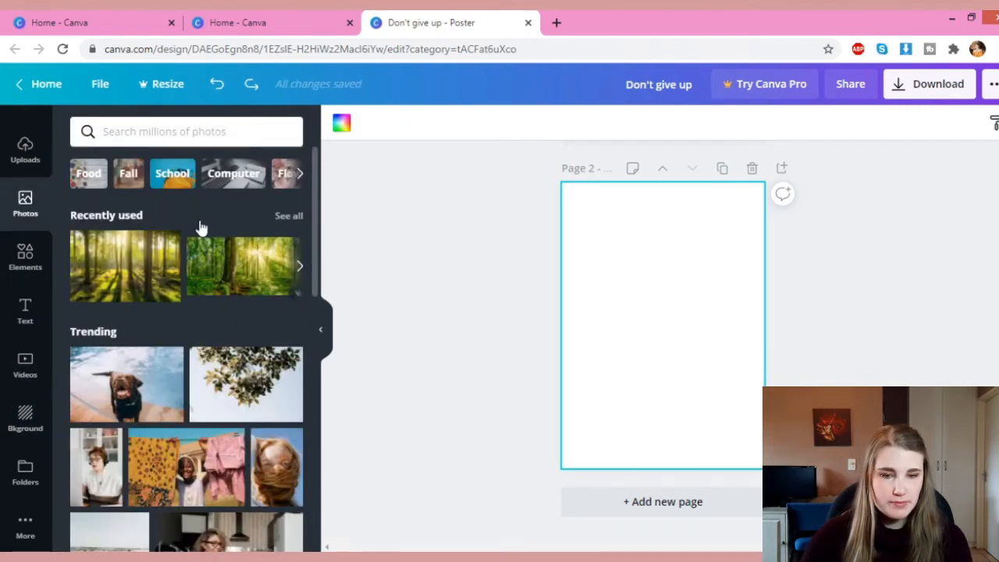
scroll(199, 223, down, 7)
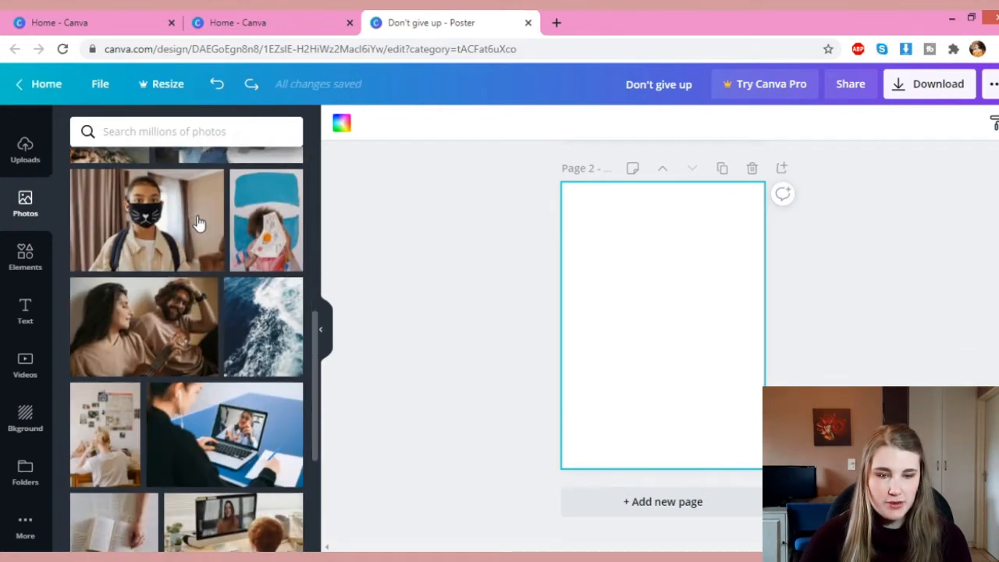
scroll(199, 222, down, 4)
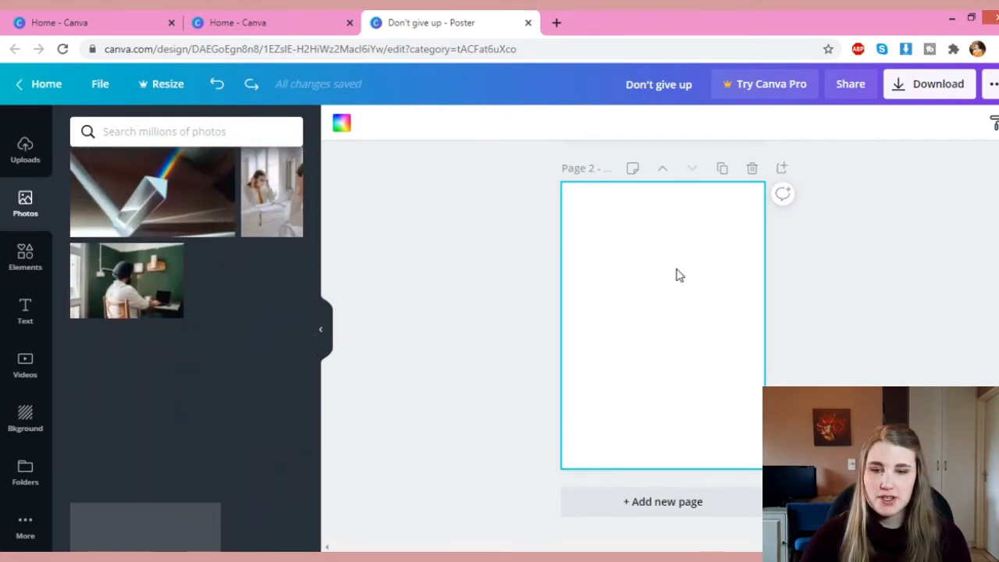
scroll(195, 372, up, 1)
scroll(195, 370, up, 10)
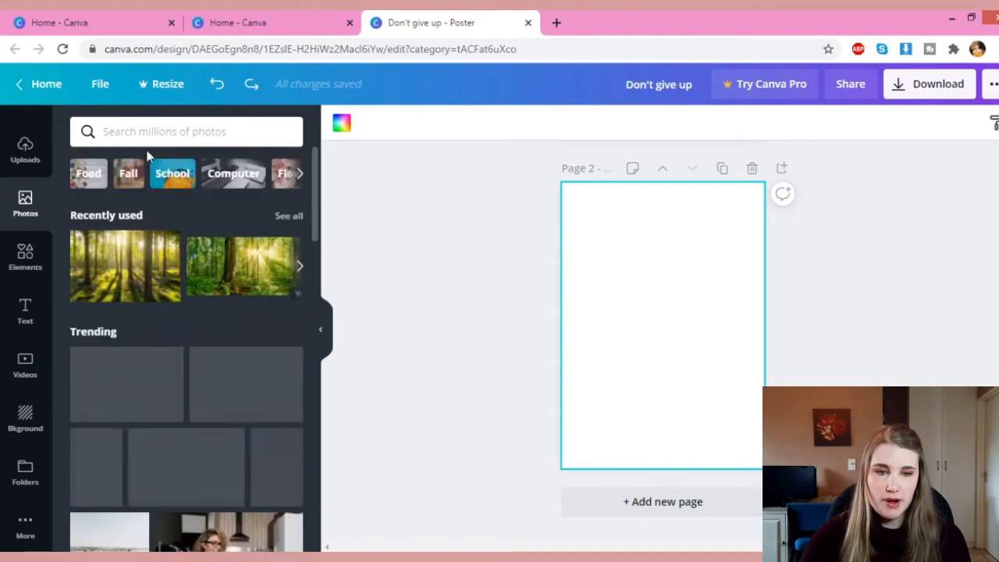
click(146, 131)
text(flower)
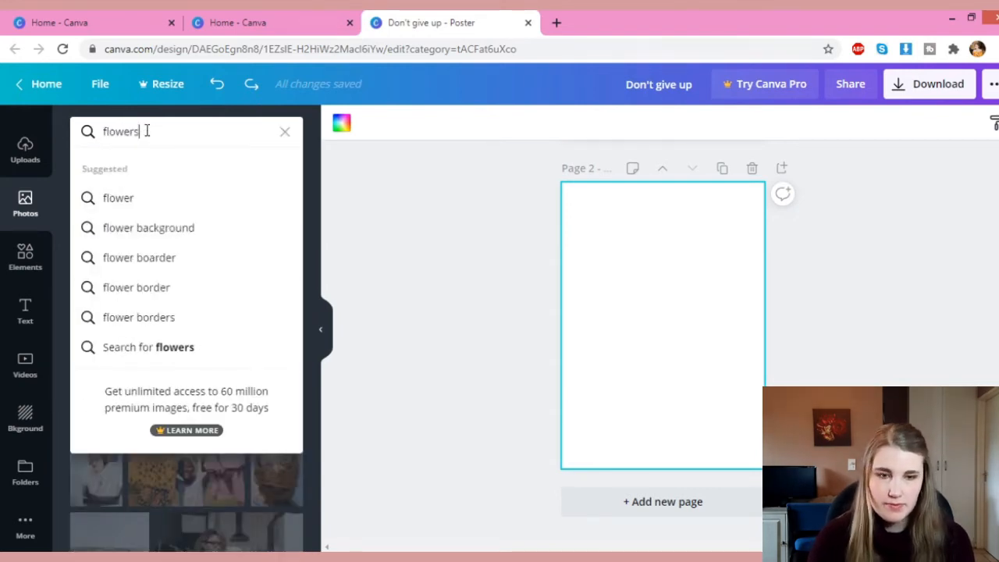
text(s)
key(Return)
scroll(150, 190, down, 1)
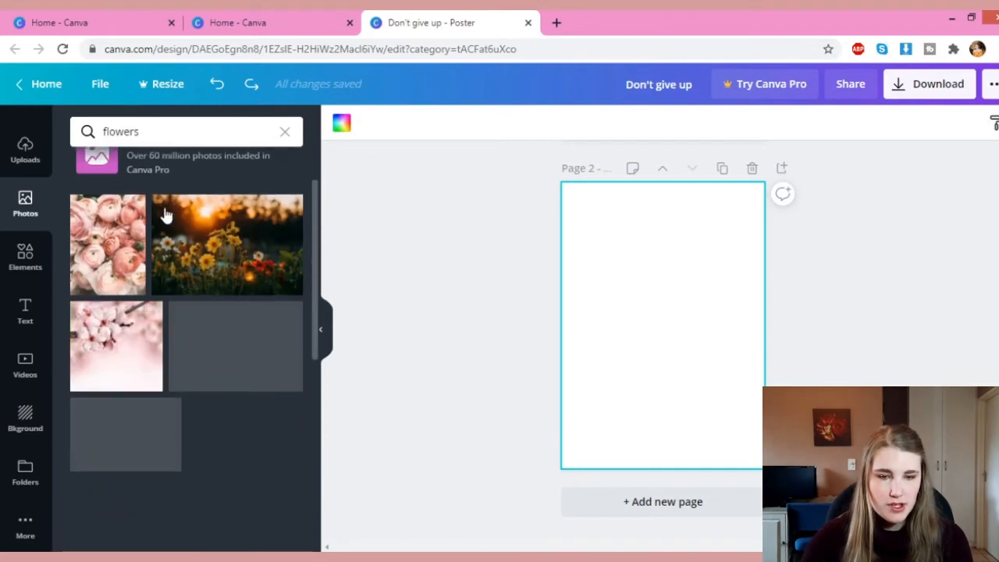
scroll(205, 248, down, 1)
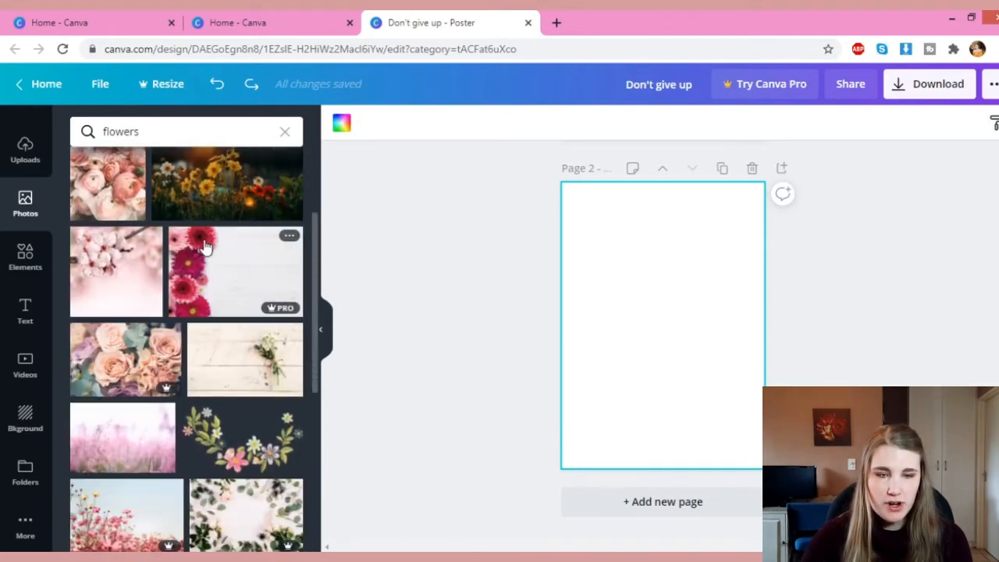
scroll(205, 248, up, 2)
- Add the pink ranunculus photo to page 2 and enlarge it until it covers the whole page
click(109, 337)
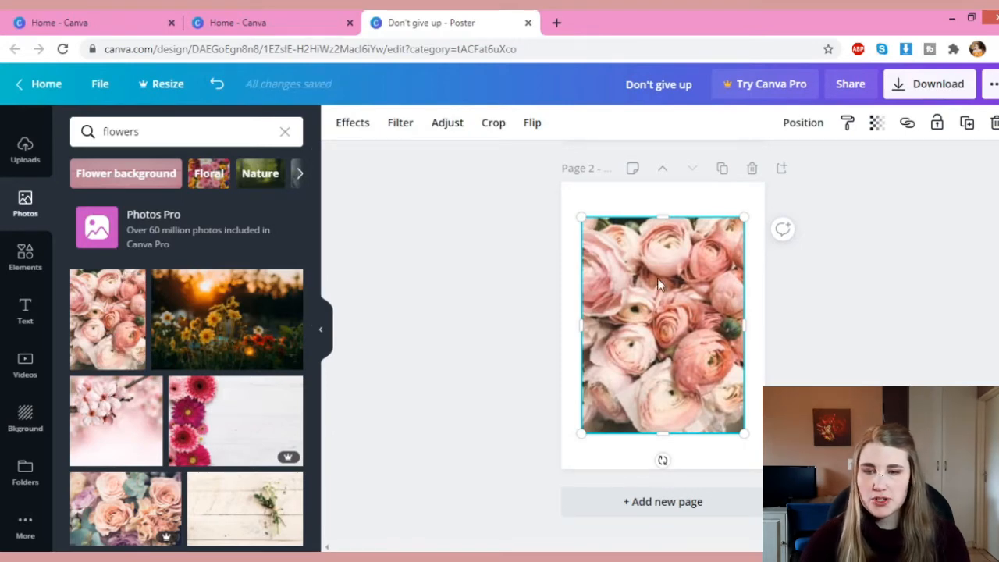
drag(581, 217, 555, 182)
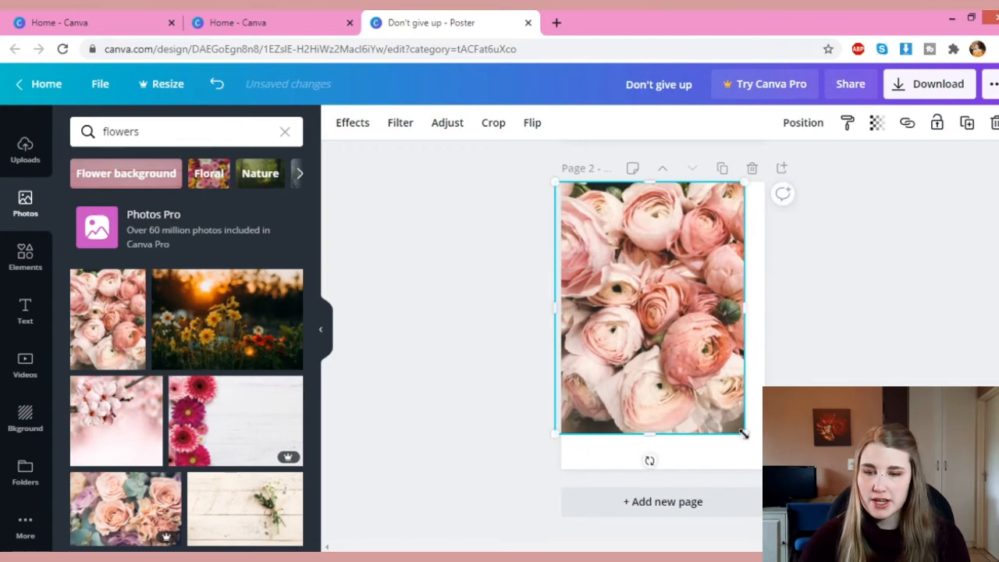
drag(747, 437, 771, 468)
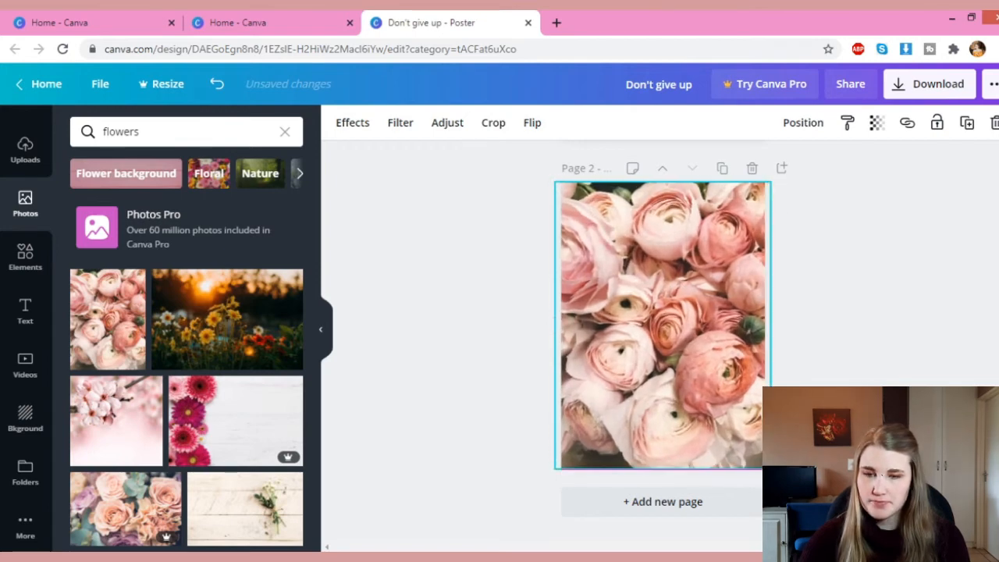
click(852, 310)
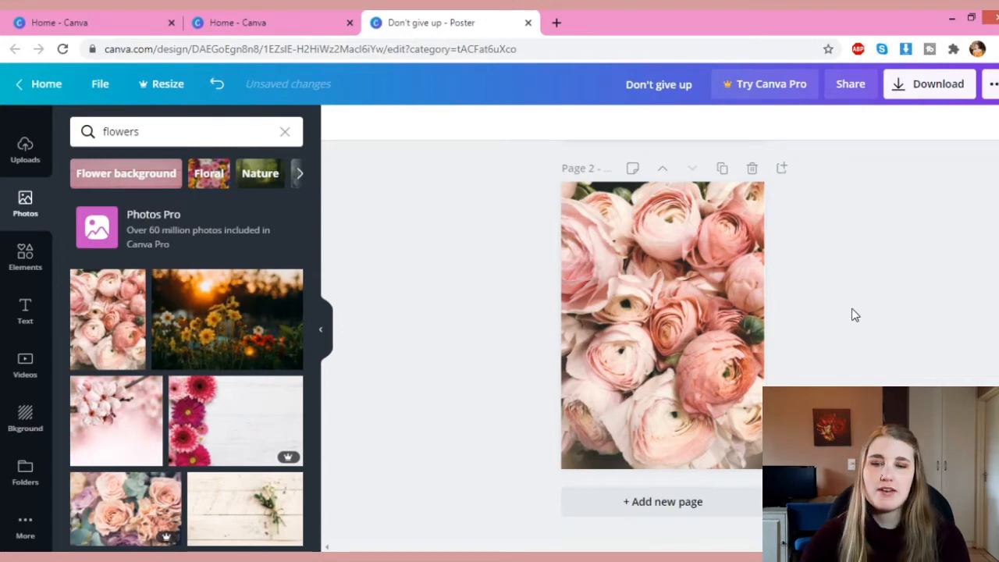
scroll(804, 356, up, 1)
scroll(805, 357, down, 1)
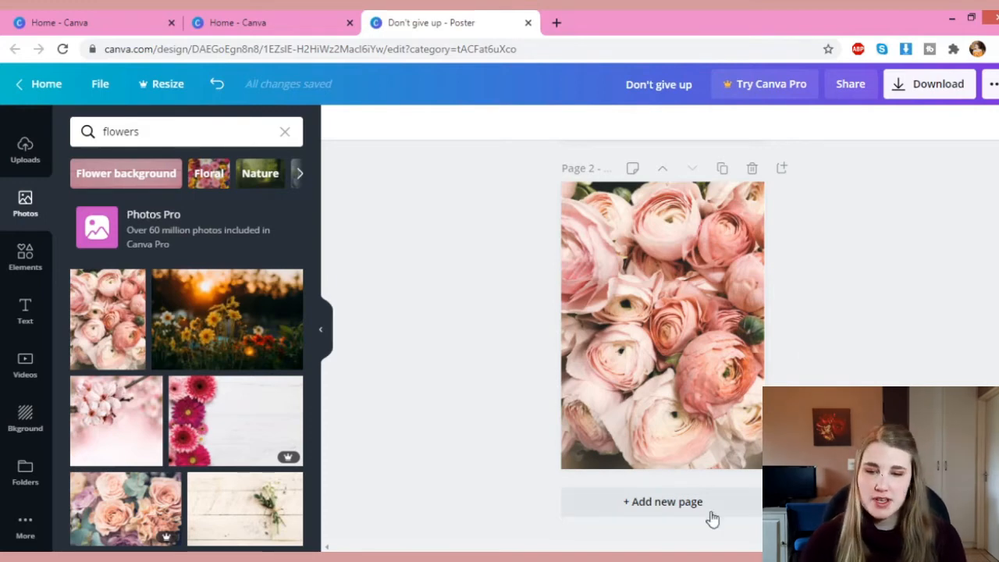
- Add a third page and fill it with the photo of yellow flowers at sunset, positioned so the sun stays in view
click(647, 503)
click(166, 359)
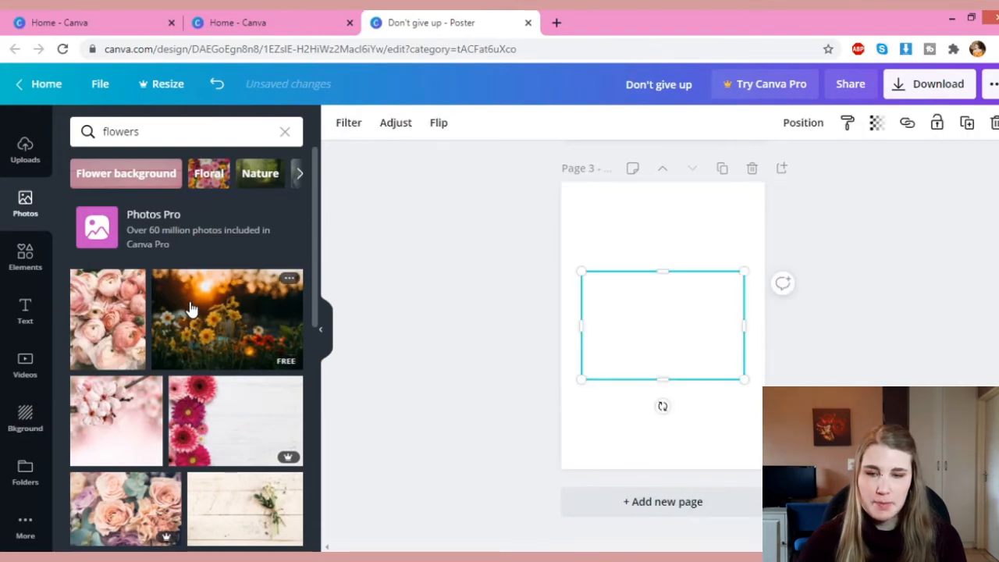
drag(577, 270, 500, 188)
drag(734, 377, 878, 469)
drag(487, 210, 444, 181)
drag(711, 322, 812, 321)
click(416, 295)
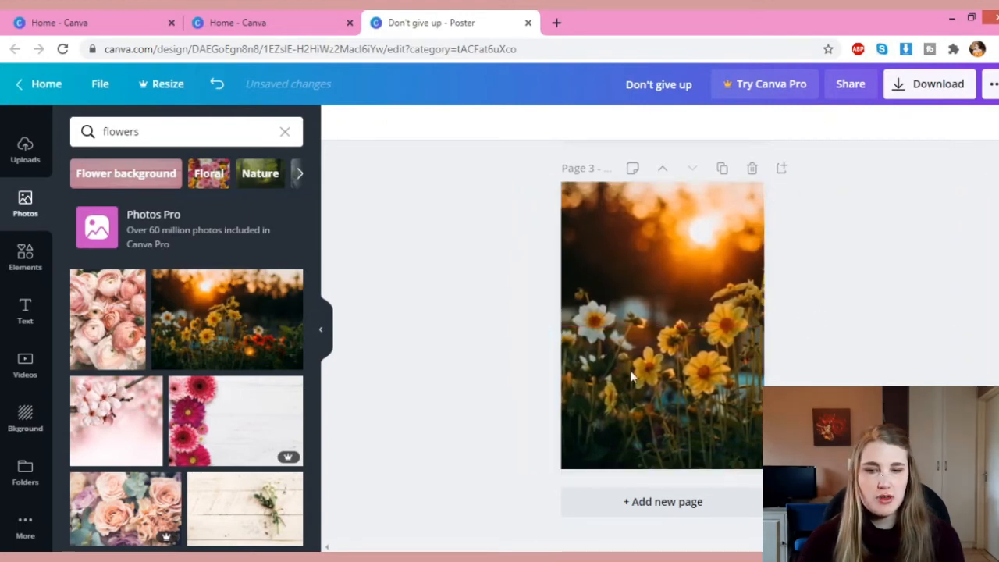
scroll(662, 343, up, 5)
scroll(702, 360, down, 5)
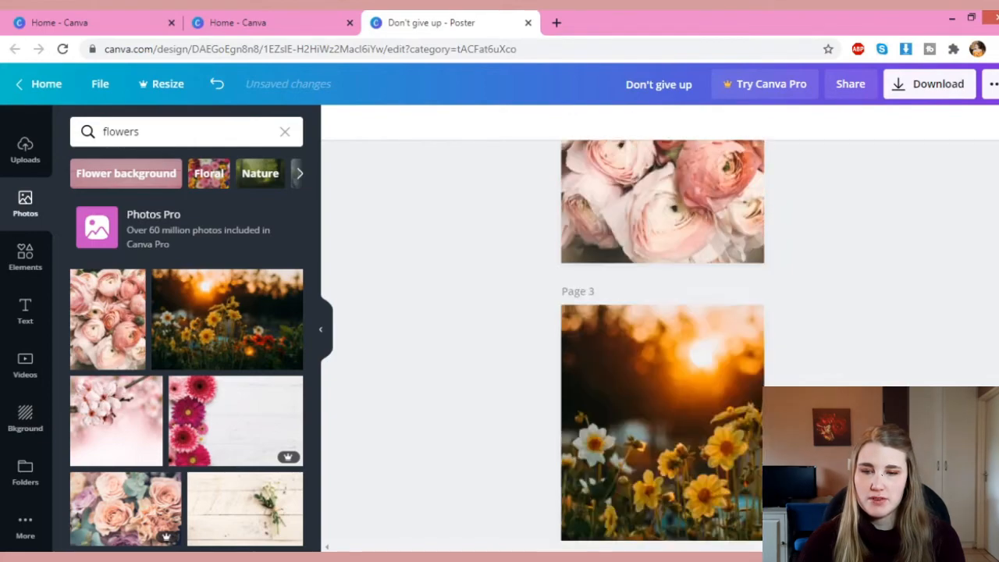
scroll(585, 386, up, 2)
scroll(698, 395, up, 4)
scroll(800, 370, down, 5)
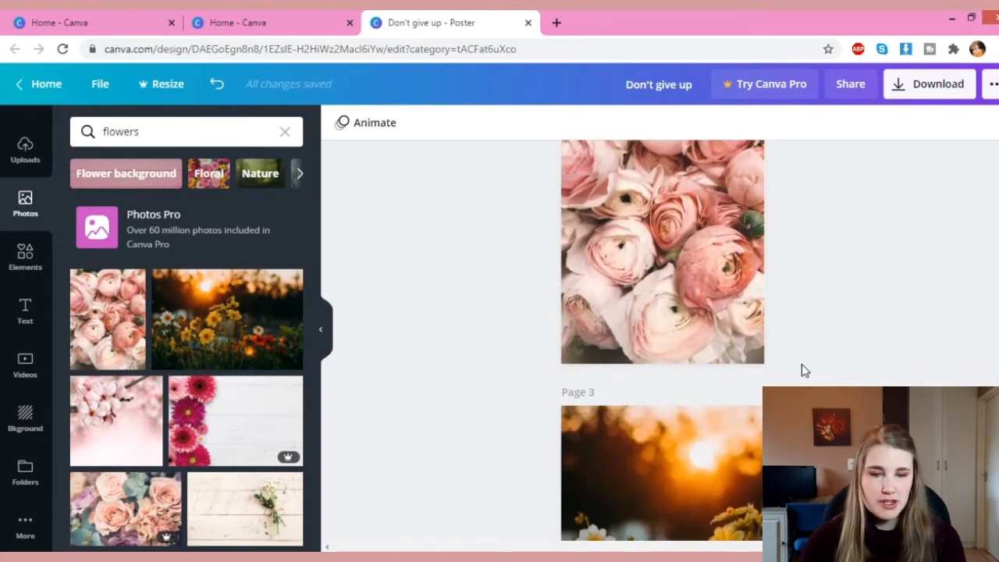
- Add a blank fourth page and search the elements for "cat" in place of the earlier shapes search
click(661, 503)
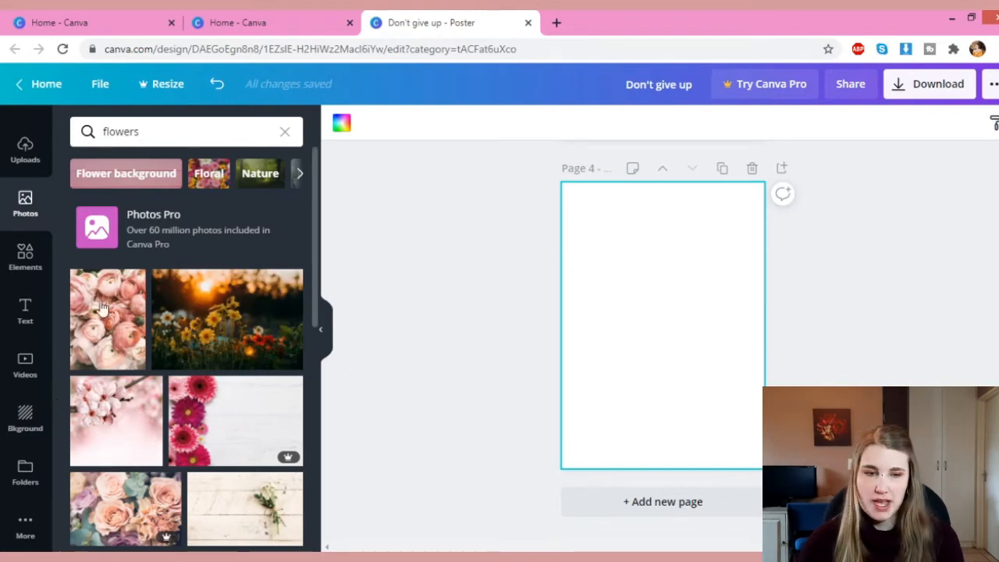
click(26, 256)
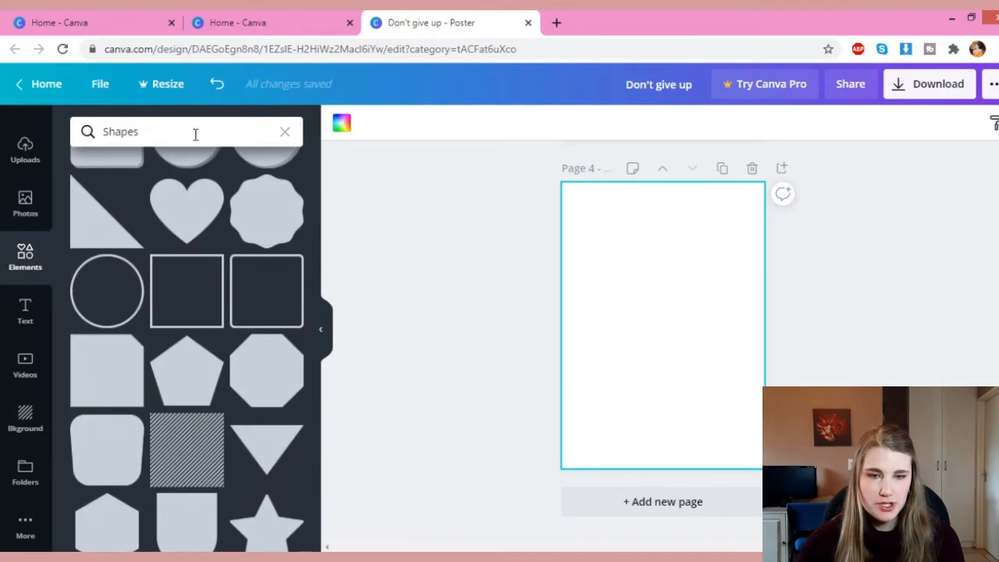
click(284, 133)
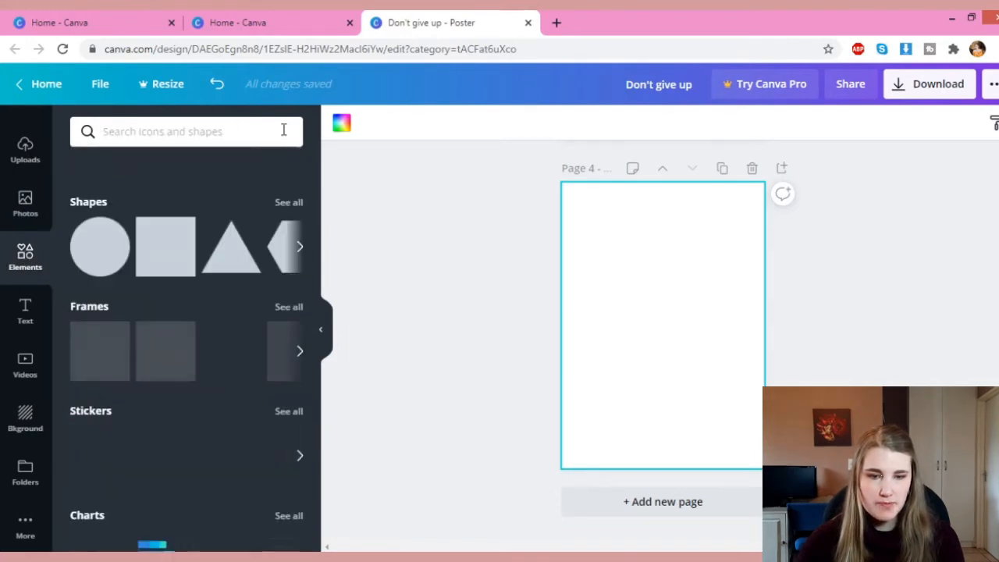
click(127, 133)
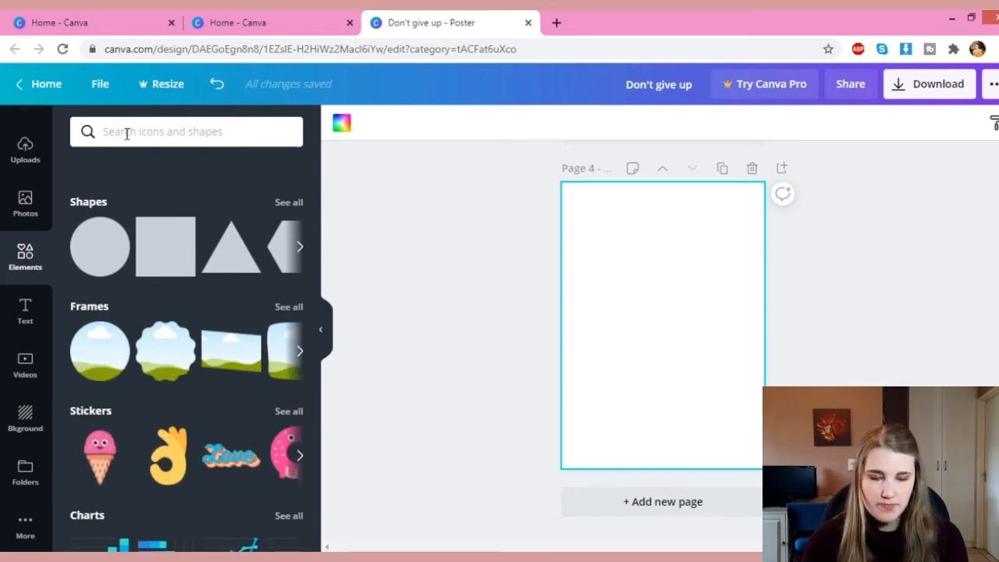
text(cat)
key(Return)
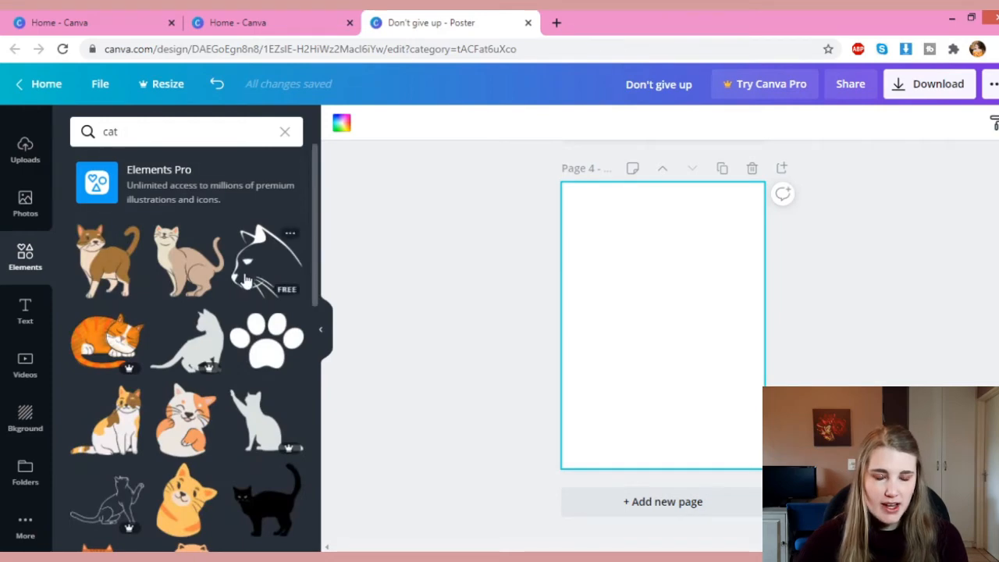
- Try the premium stretching orange tabby illustration on page 4, enlarged to about the page's width
scroll(246, 277, down, 4)
scroll(244, 273, down, 5)
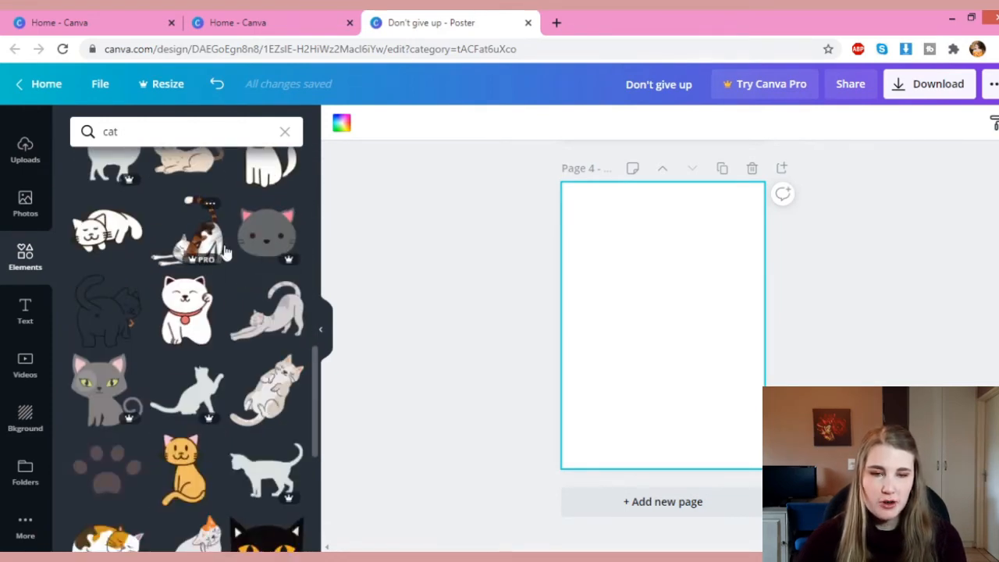
scroll(203, 265, up, 2)
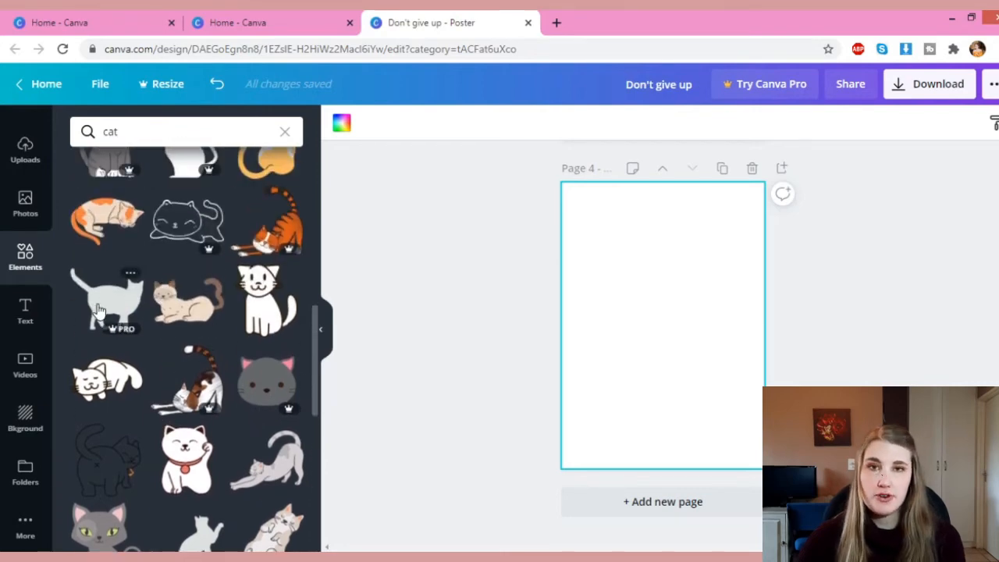
scroll(275, 314, up, 1)
click(275, 314)
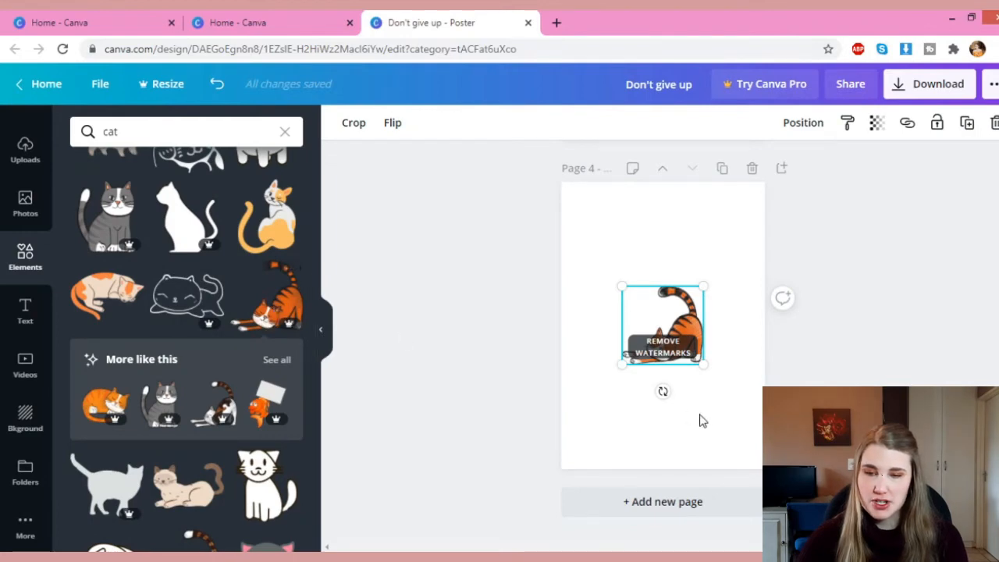
click(721, 309)
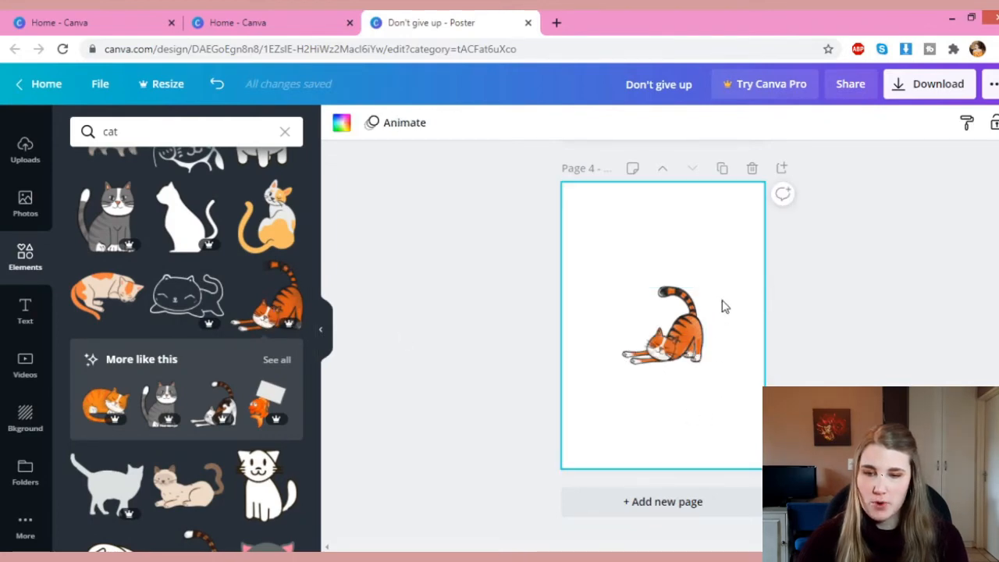
click(655, 336)
drag(621, 287, 566, 231)
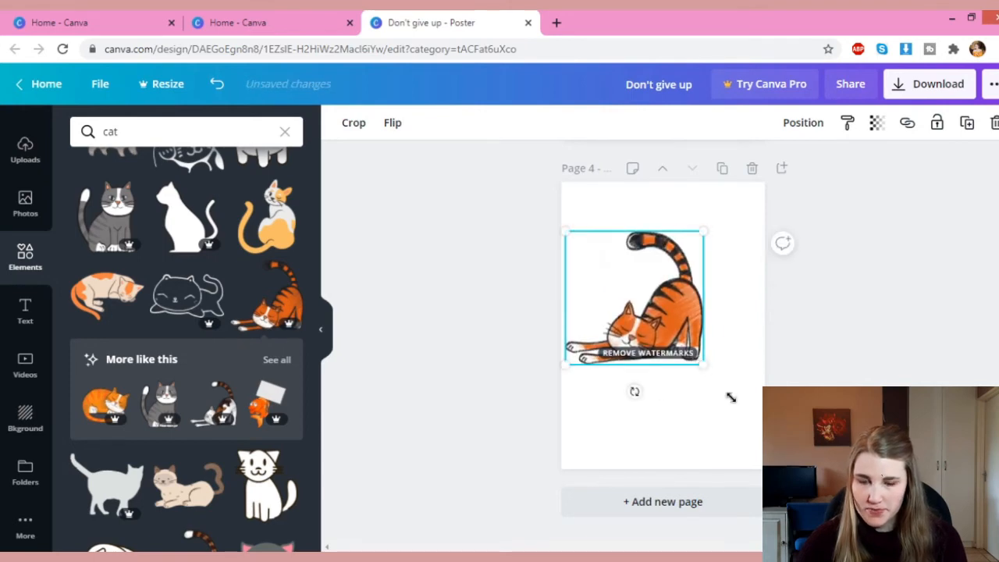
drag(730, 397, 769, 426)
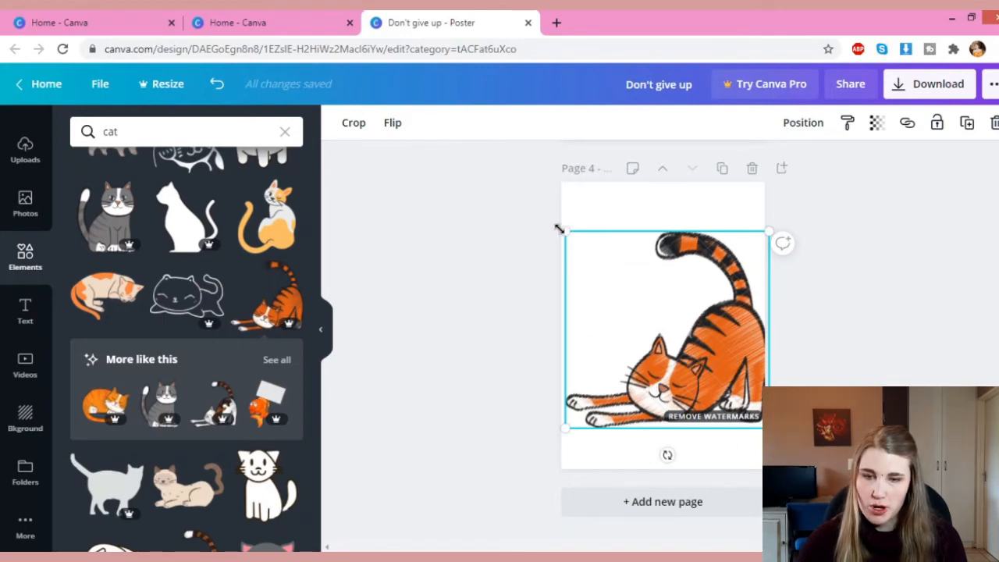
drag(539, 220, 562, 227)
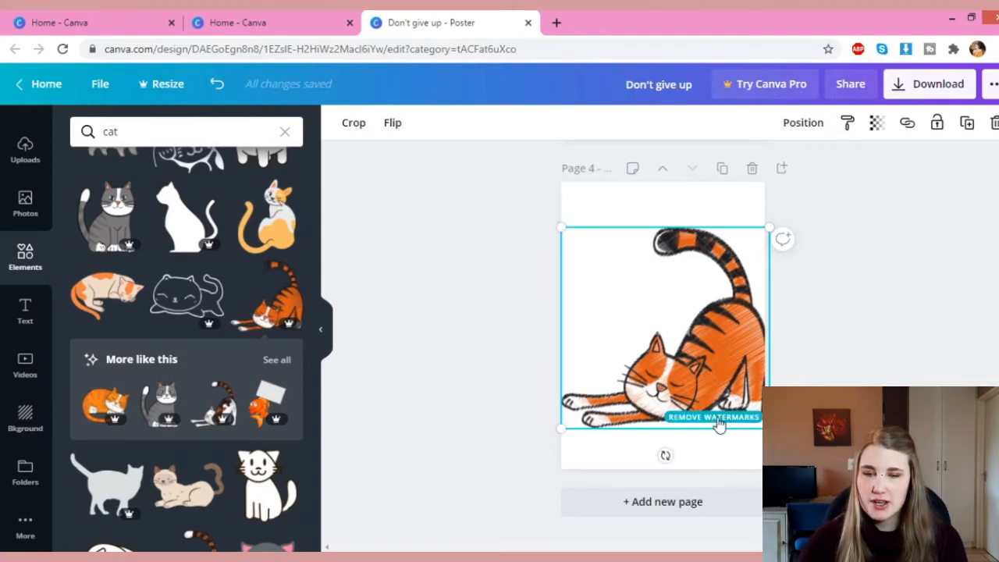
- Check the purchase option for removing the orange cat's watermark, close it and delete the cat from page 4
click(718, 421)
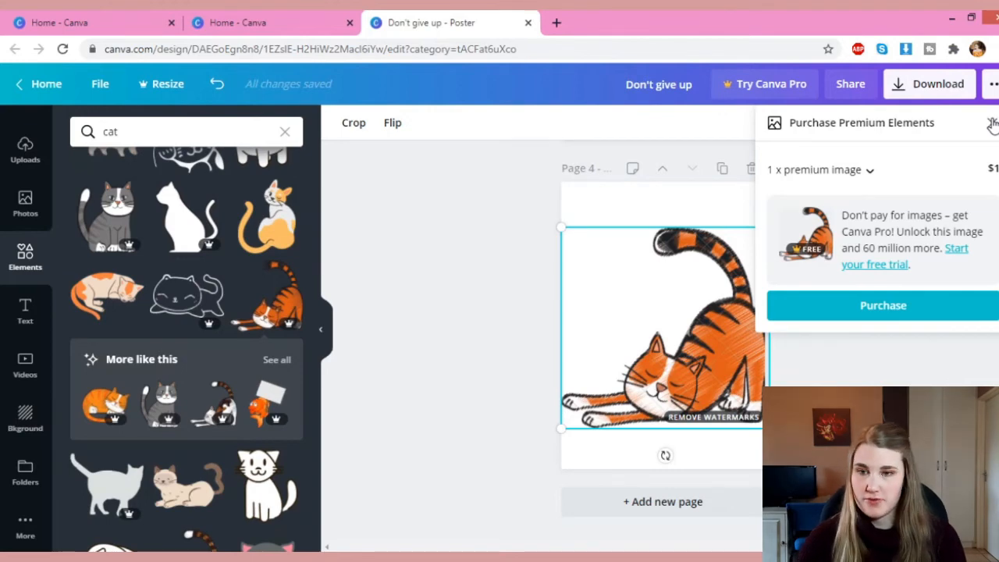
click(991, 125)
key(Delete)
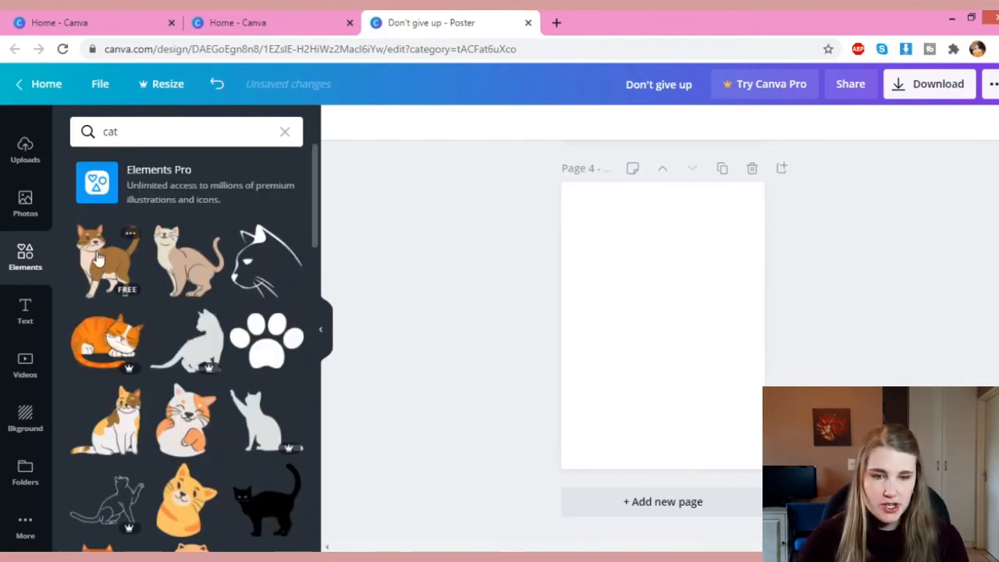
- Add the free sitting calico cat illustration to page 4, enlarge it to the page's width and deselect it
scroll(97, 257, down, 4)
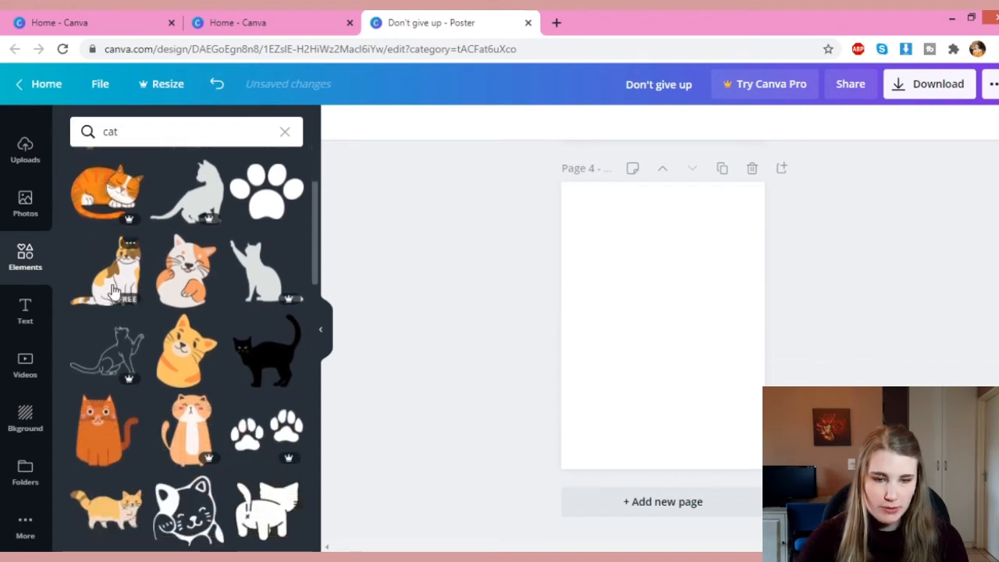
click(100, 267)
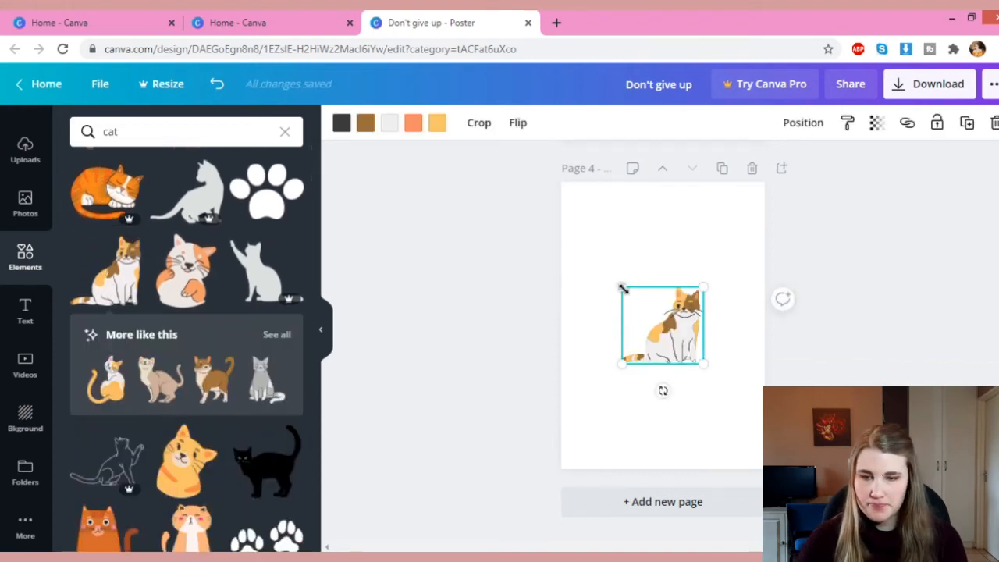
drag(609, 270, 575, 209)
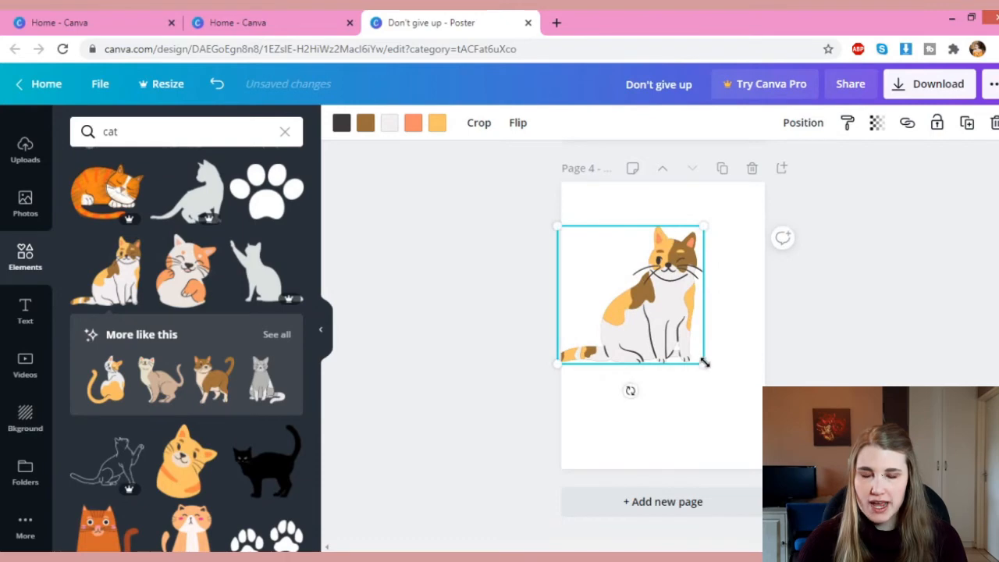
drag(738, 388, 763, 422)
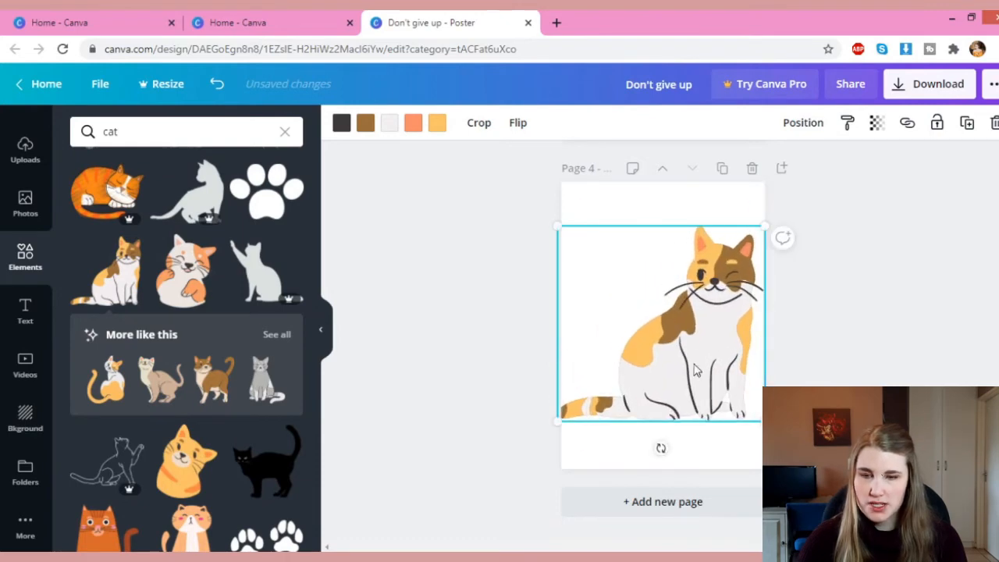
drag(561, 224, 562, 230)
click(885, 292)
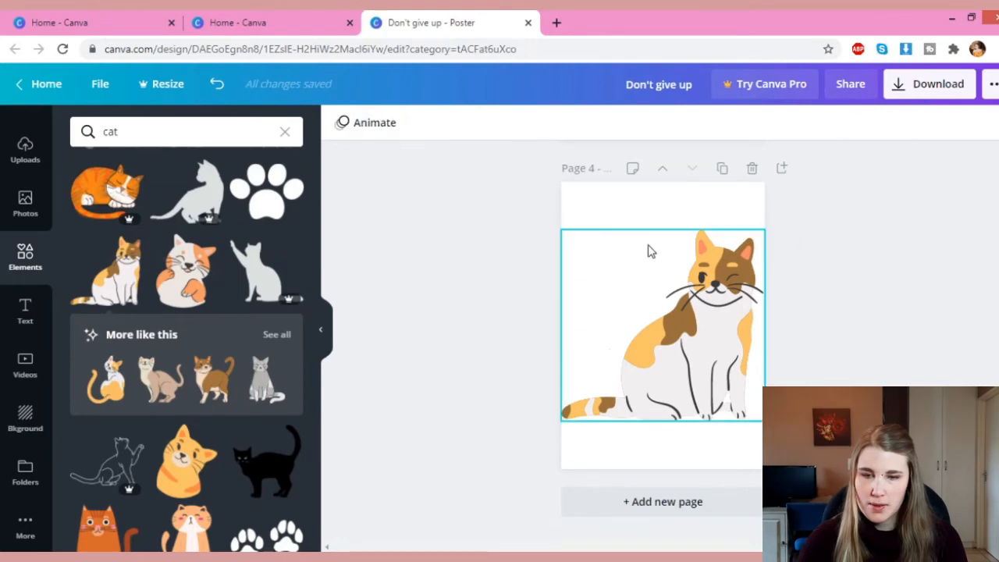
- Try the brown and then the dark grey document colour as the background of page 4
click(609, 201)
click(342, 123)
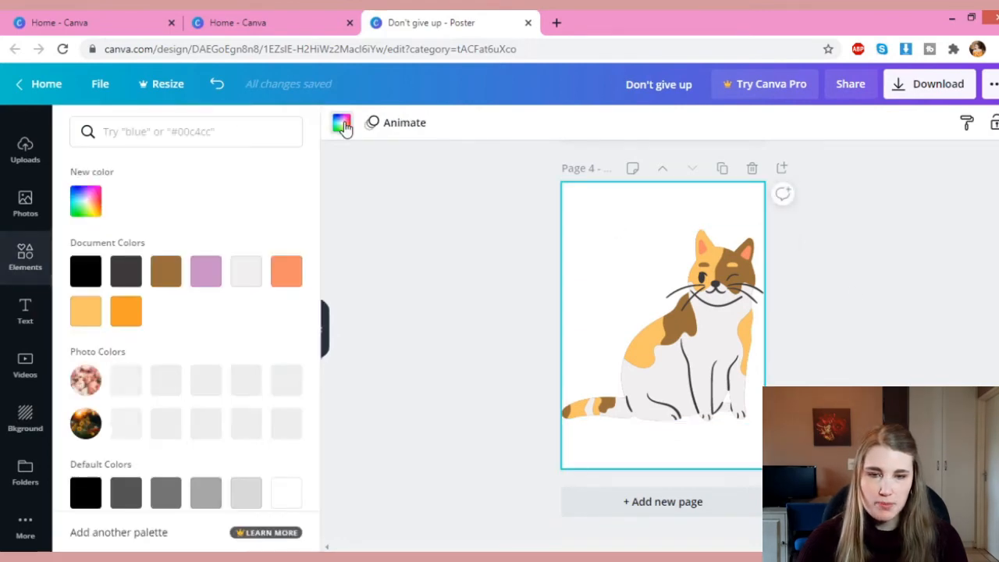
click(171, 271)
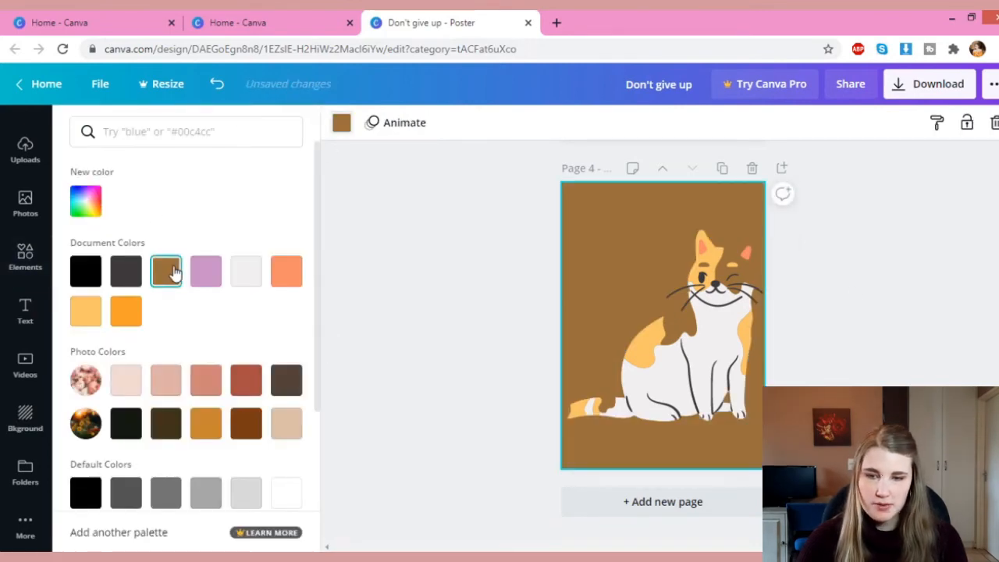
click(118, 278)
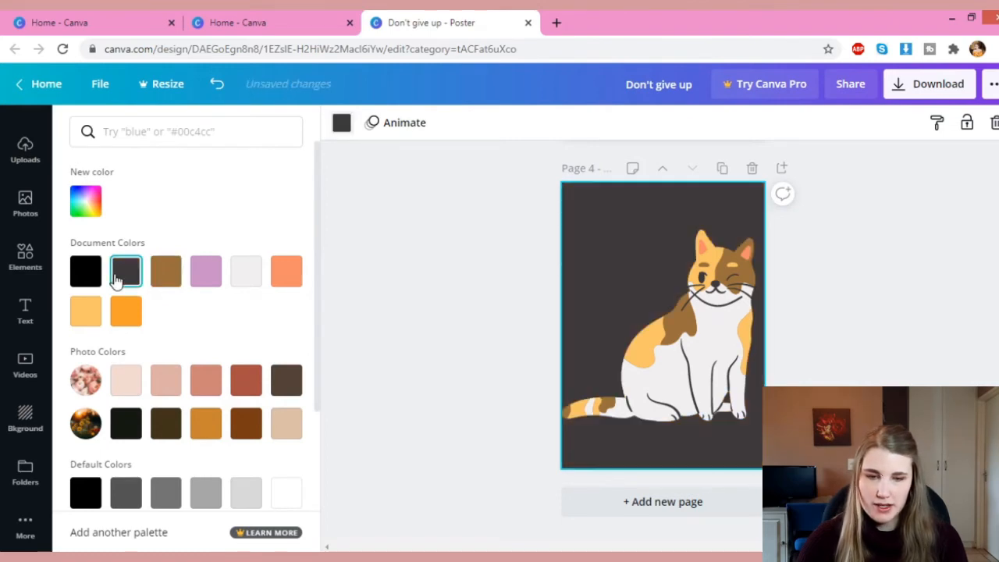
scroll(82, 272, down, 3)
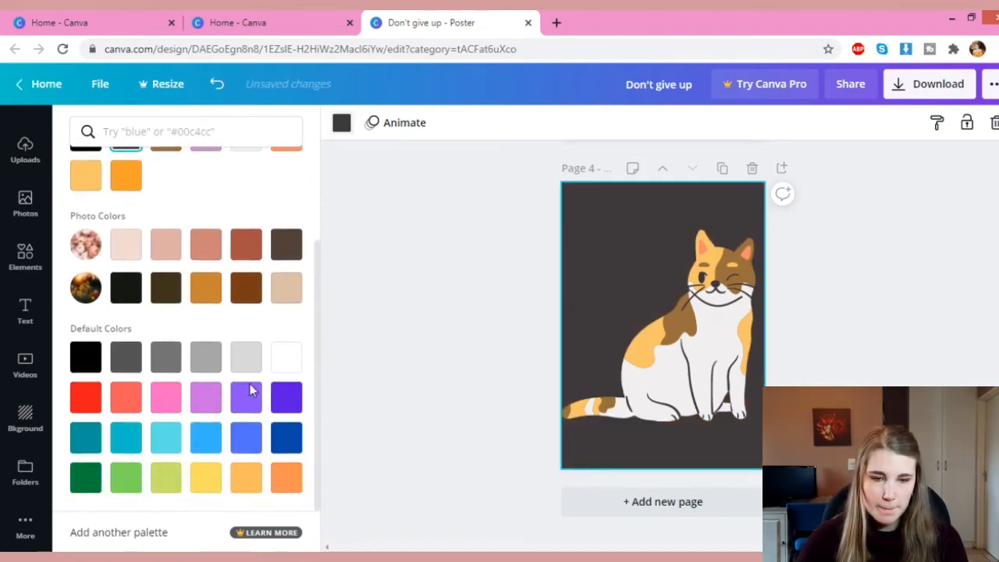
- Set page 4's background to the default dark blue and darken it to the custom colour #00193B
click(288, 442)
scroll(281, 437, up, 2)
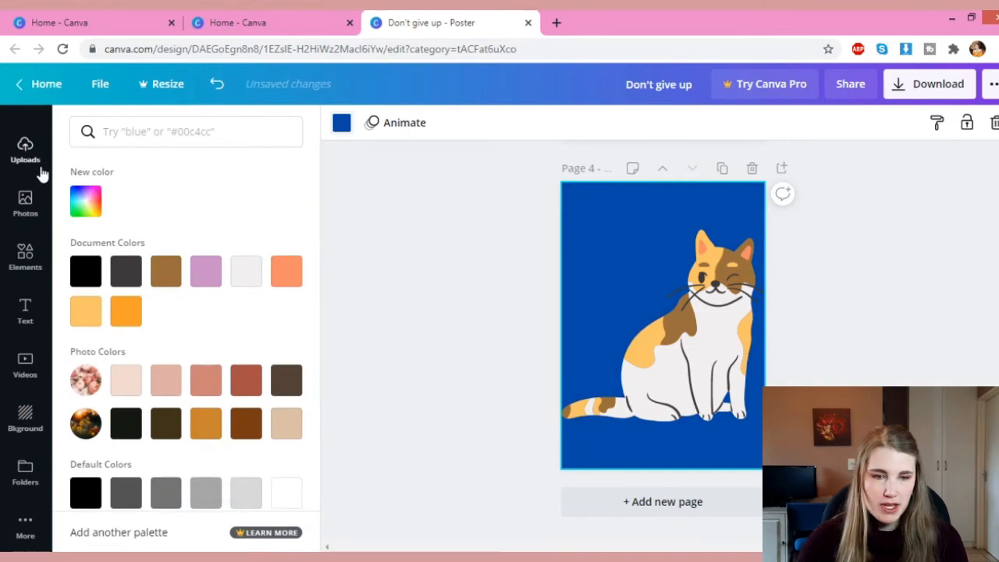
scroll(219, 373, down, 2)
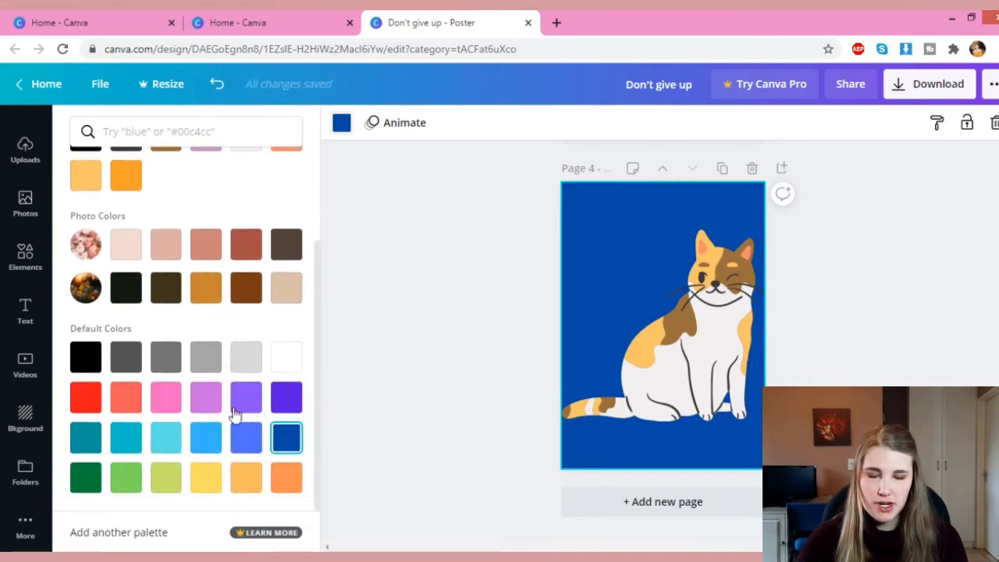
scroll(273, 433, up, 2)
click(86, 202)
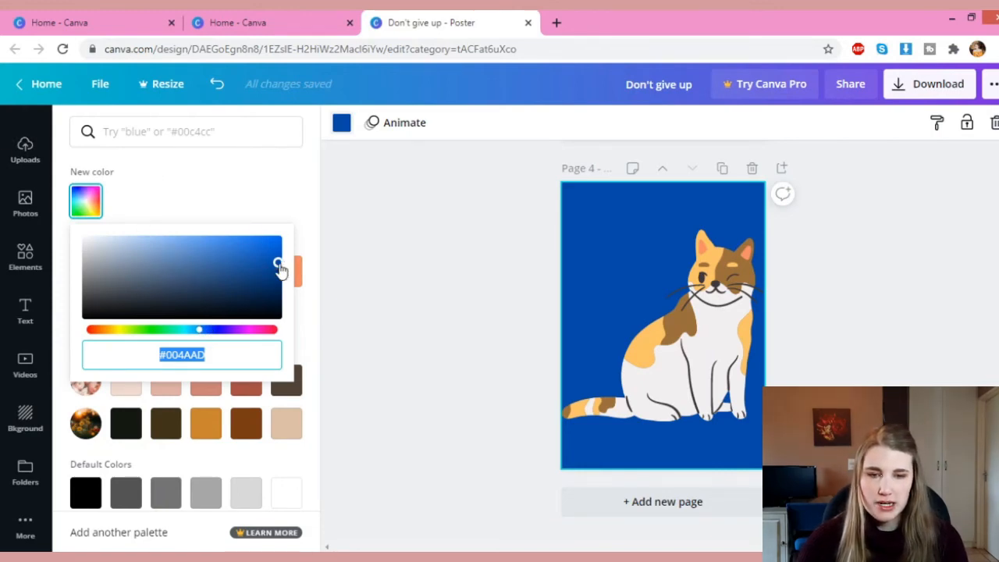
drag(277, 263, 306, 307)
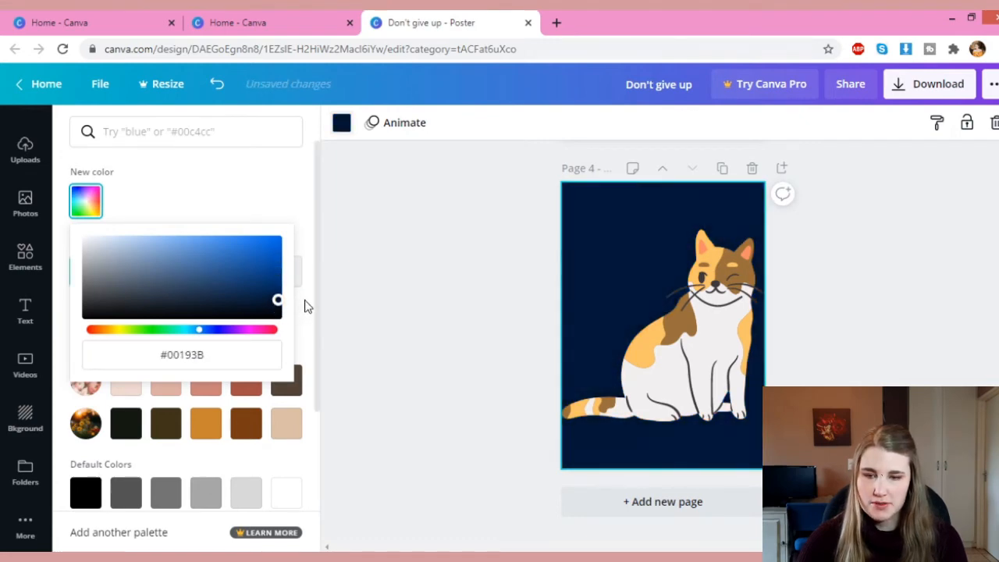
click(429, 234)
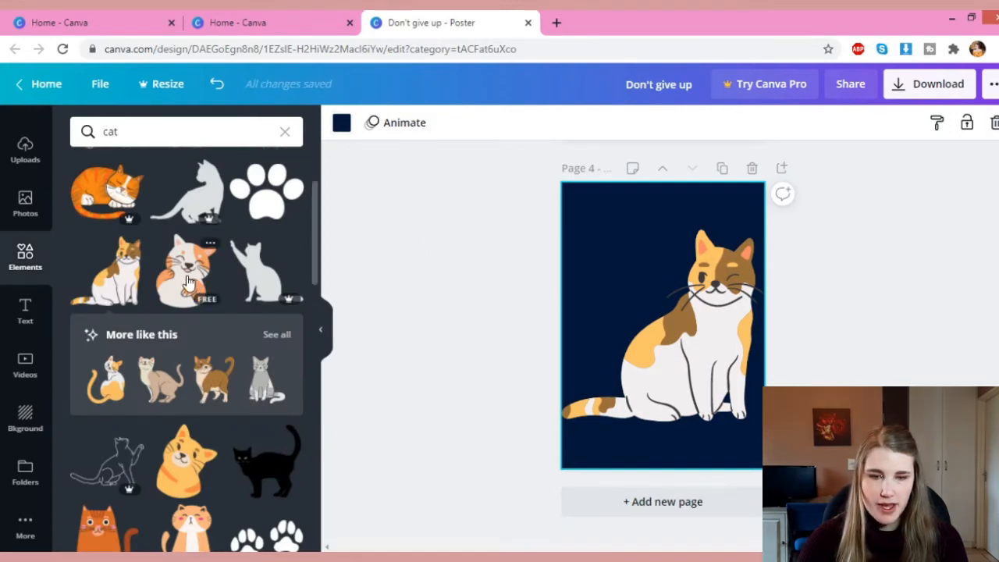
- Add a fifth page and remove the navy background colour it carries over from page 4
scroll(801, 328, up, 1)
scroll(800, 330, down, 1)
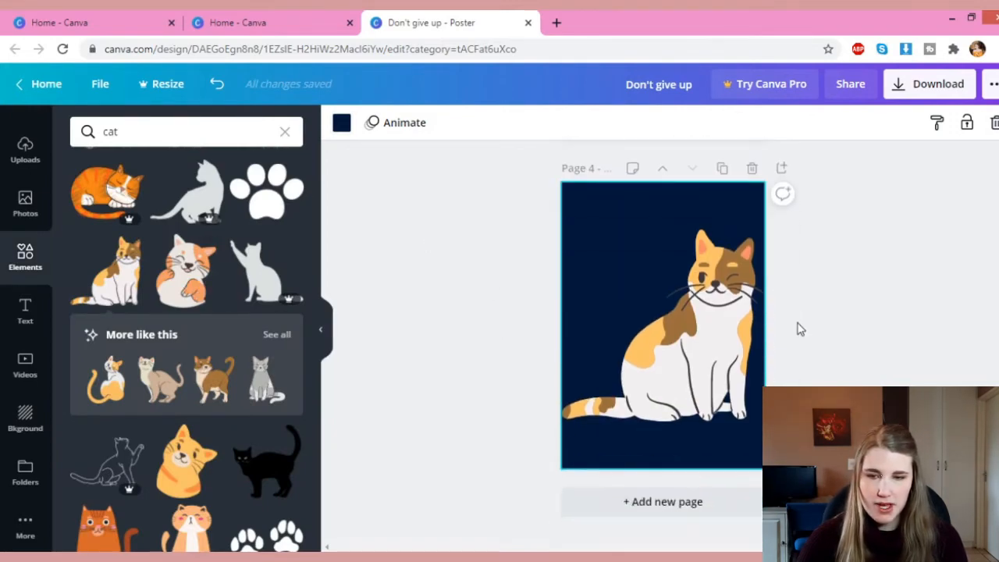
click(664, 507)
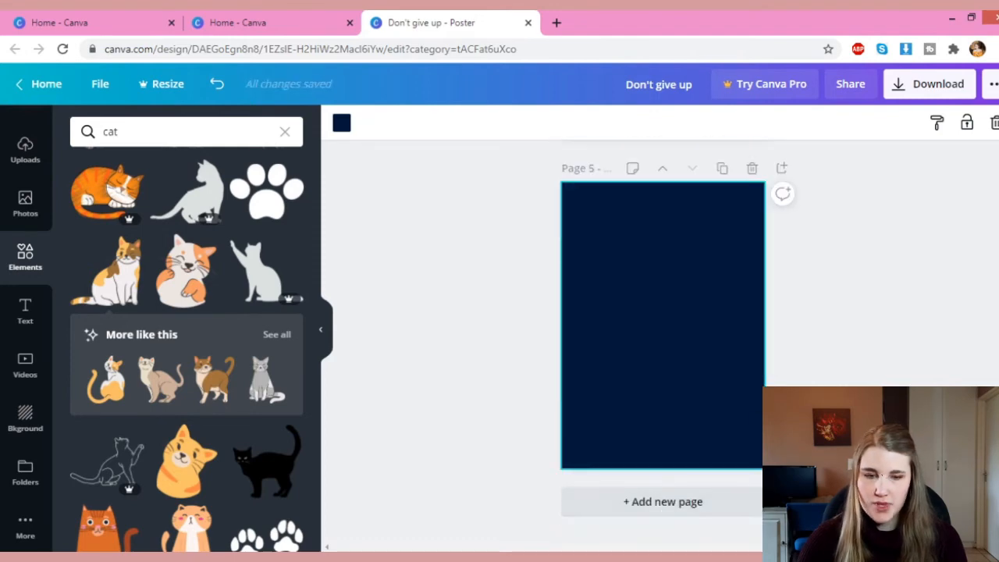
scroll(753, 312, up, 5)
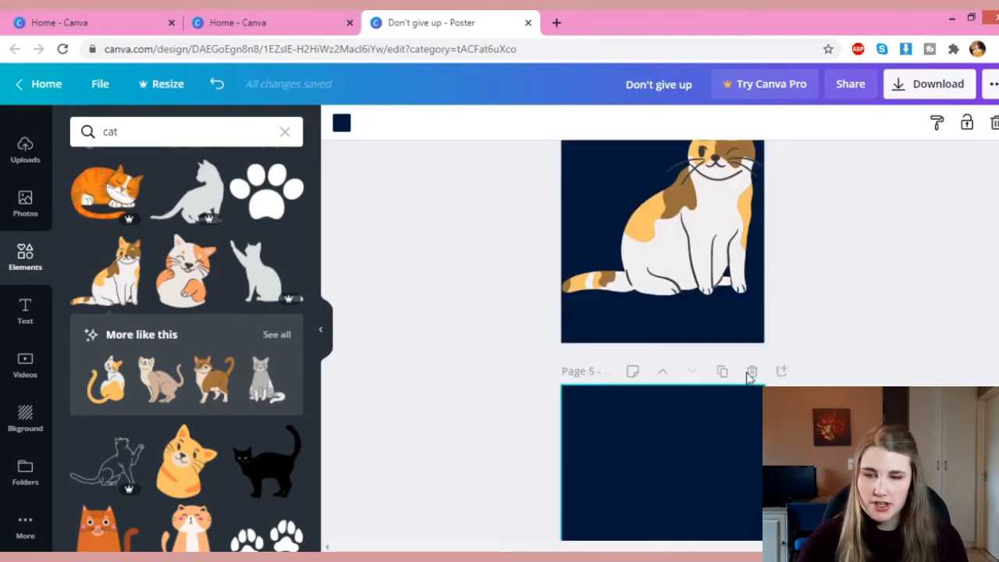
scroll(780, 330, down, 3)
scroll(667, 253, up, 2)
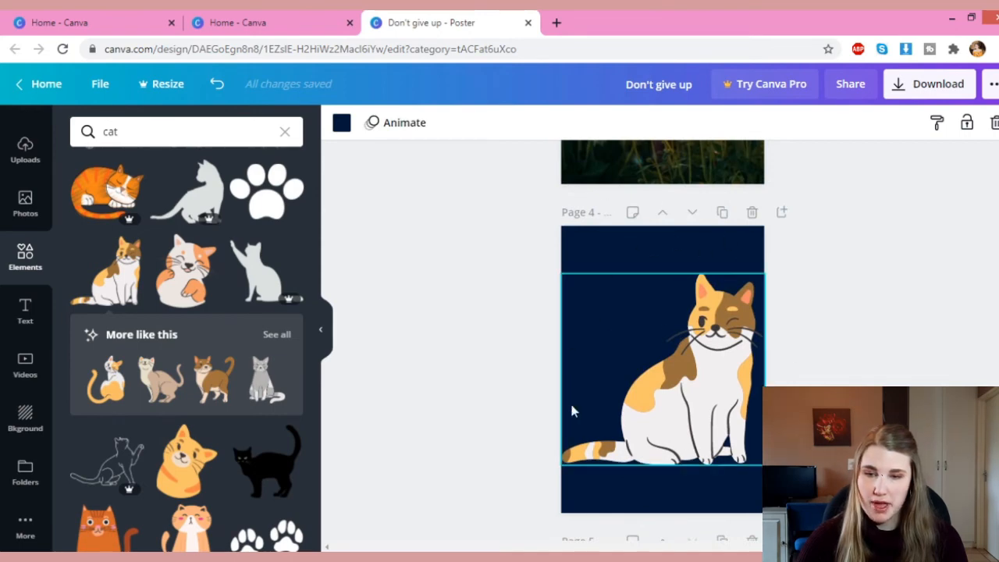
scroll(683, 446, down, 2)
scroll(841, 361, down, 4)
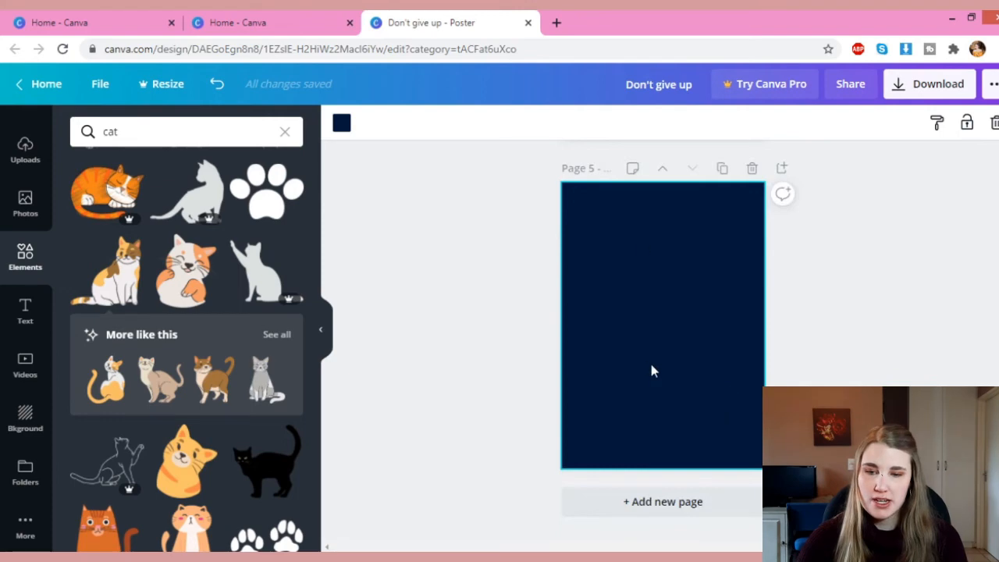
scroll(670, 394, up, 5)
scroll(669, 398, down, 5)
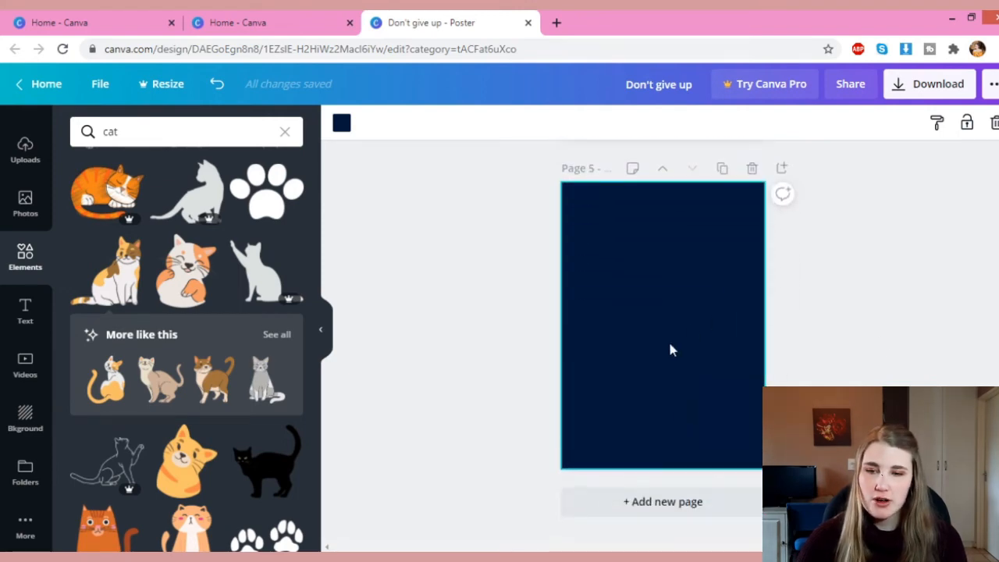
click(341, 124)
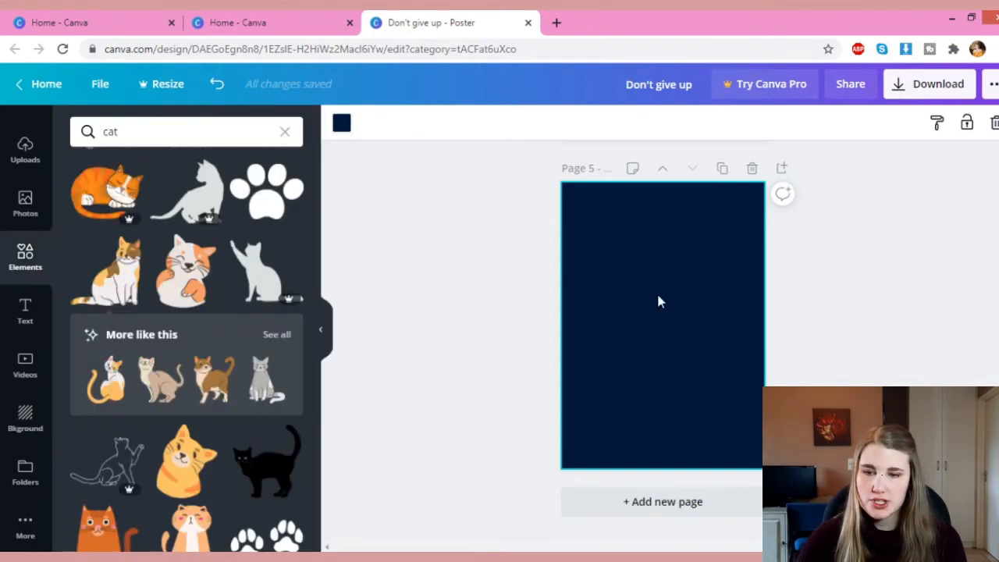
click(994, 124)
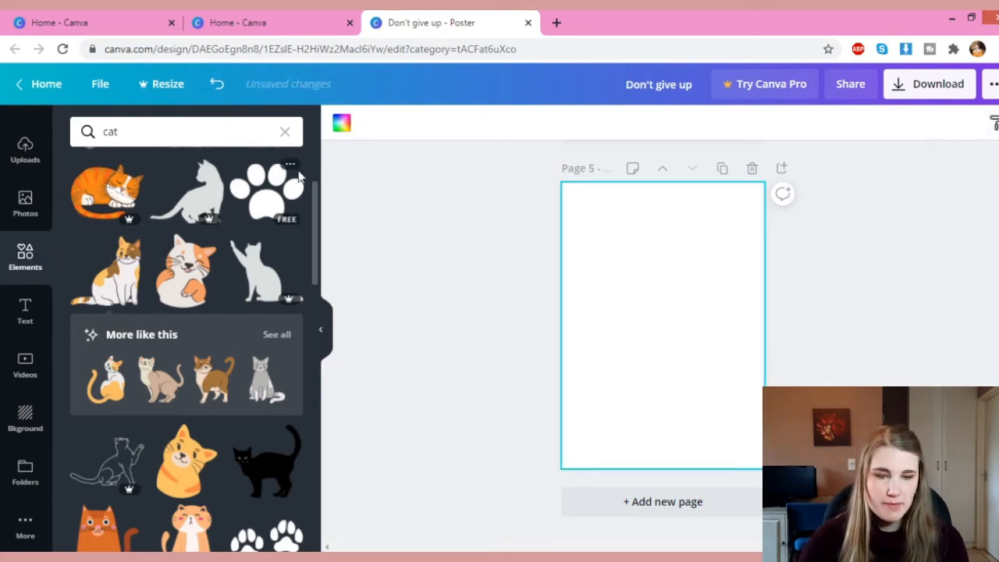
- Search the elements for "plant" in place of "cat"
click(126, 131)
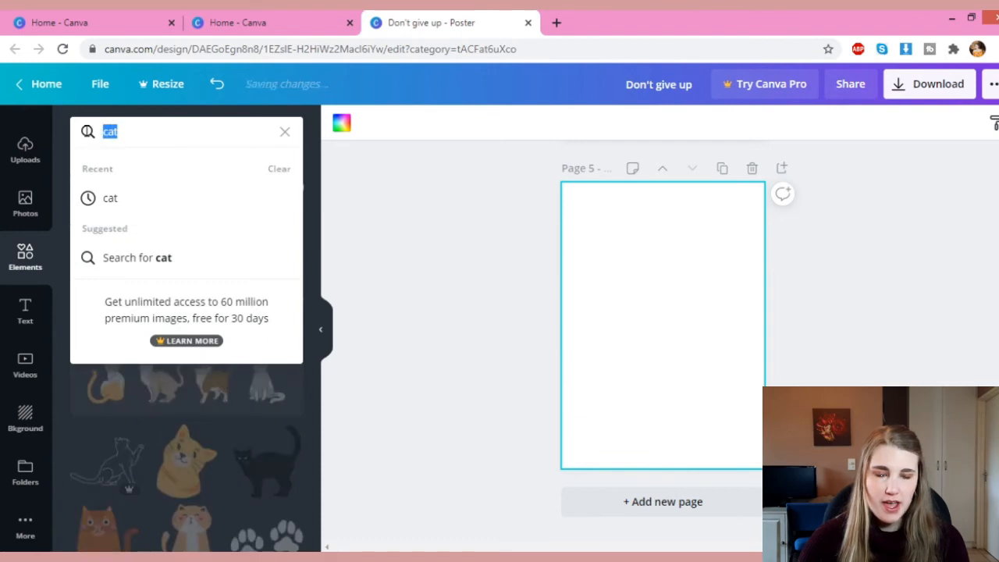
text(p)
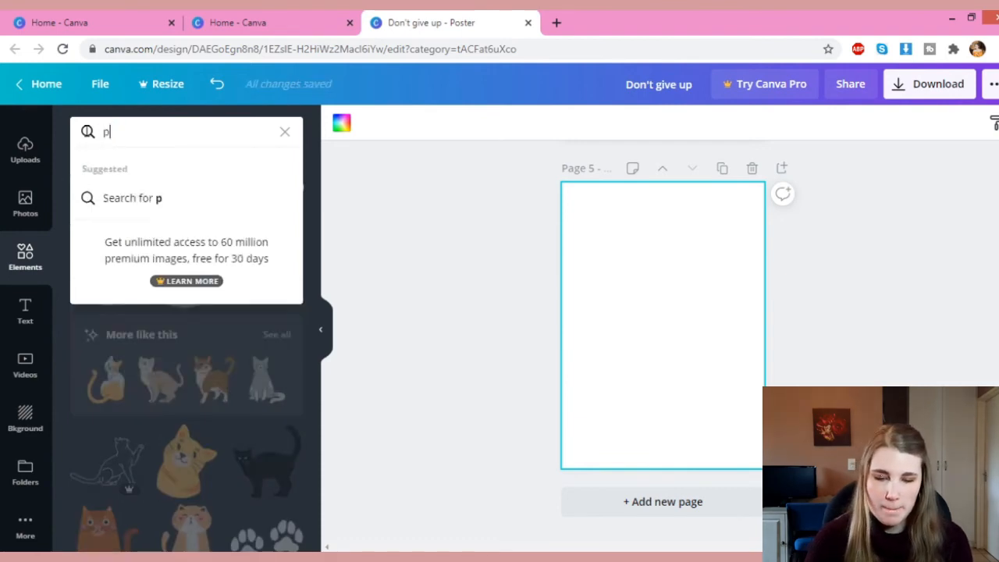
text(lant)
key(Return)
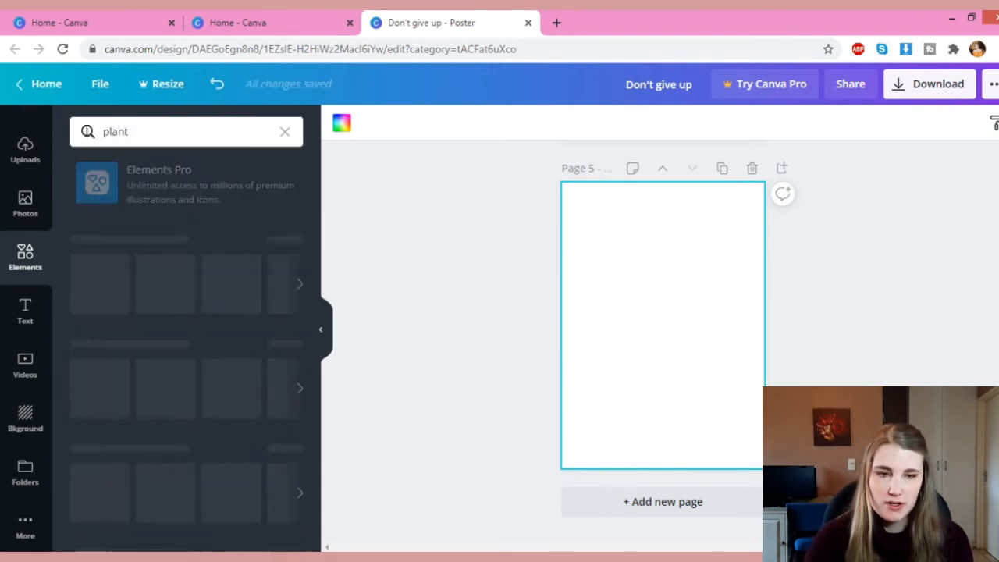
scroll(202, 293, down, 2)
scroll(205, 304, up, 2)
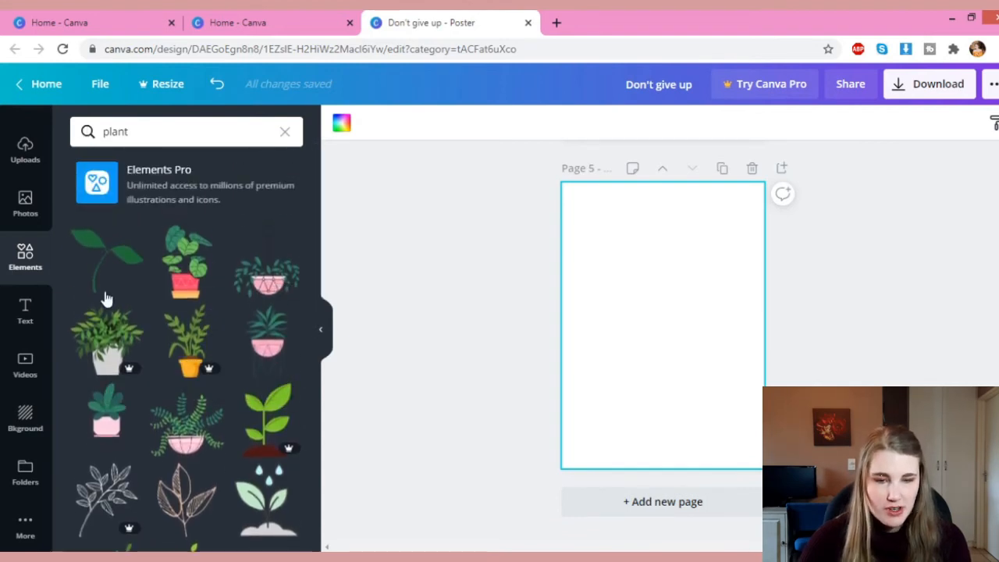
- Add the two free hanging-basket plants to page 5, the fern in the upper-left corner and the ringed one in the upper-right corner
scroll(279, 289, down, 3)
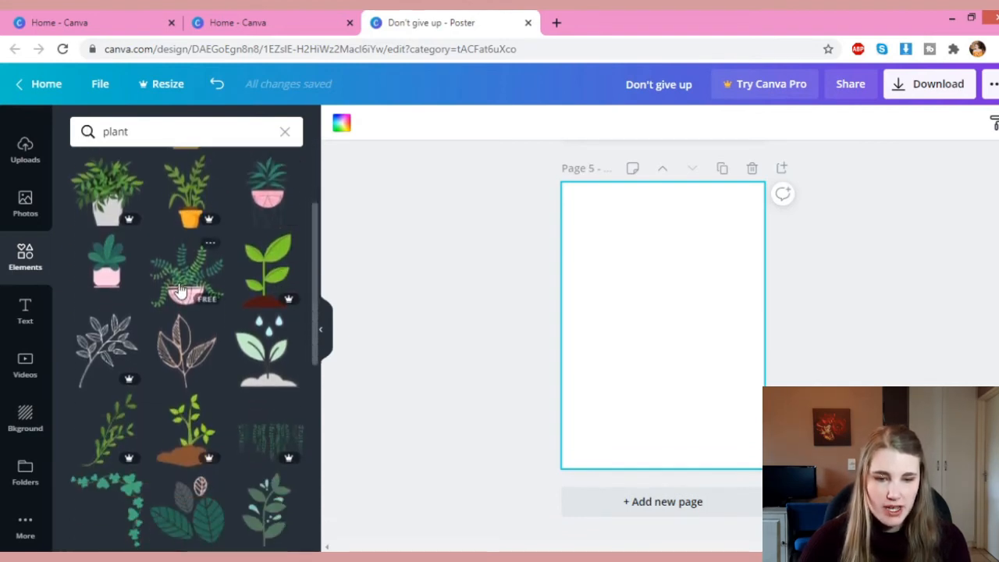
click(178, 277)
drag(677, 340, 611, 230)
scroll(200, 339, up, 3)
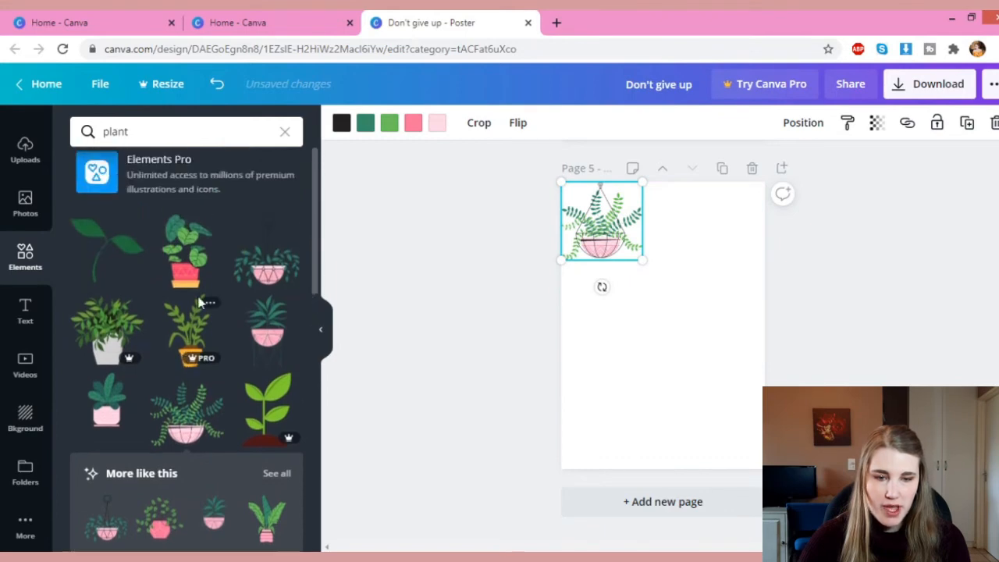
click(268, 269)
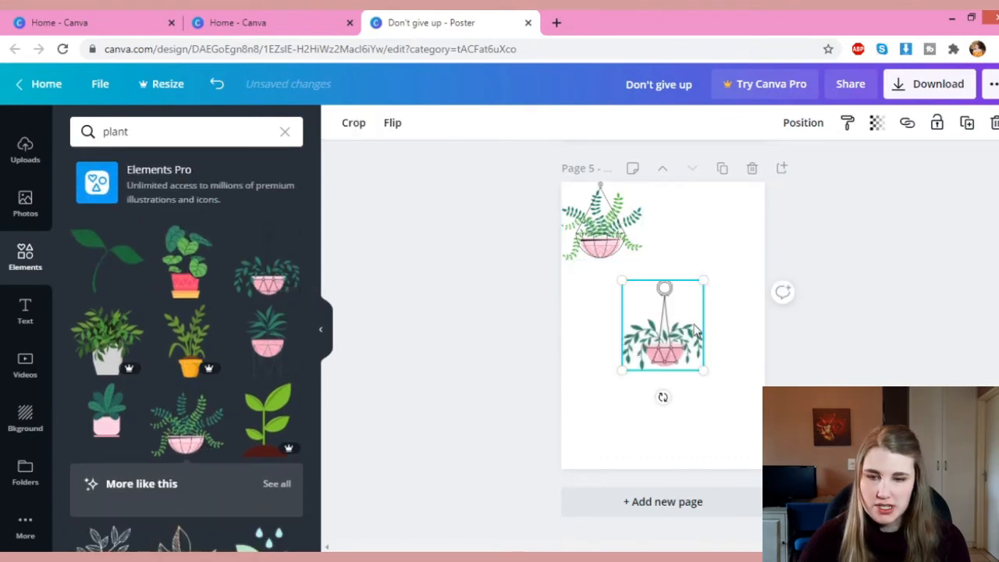
drag(686, 327, 726, 232)
- Add the broad-leaved plant in a red pot with a yellow base to page 5's lower-left corner and shrink it
click(195, 263)
drag(678, 340, 633, 425)
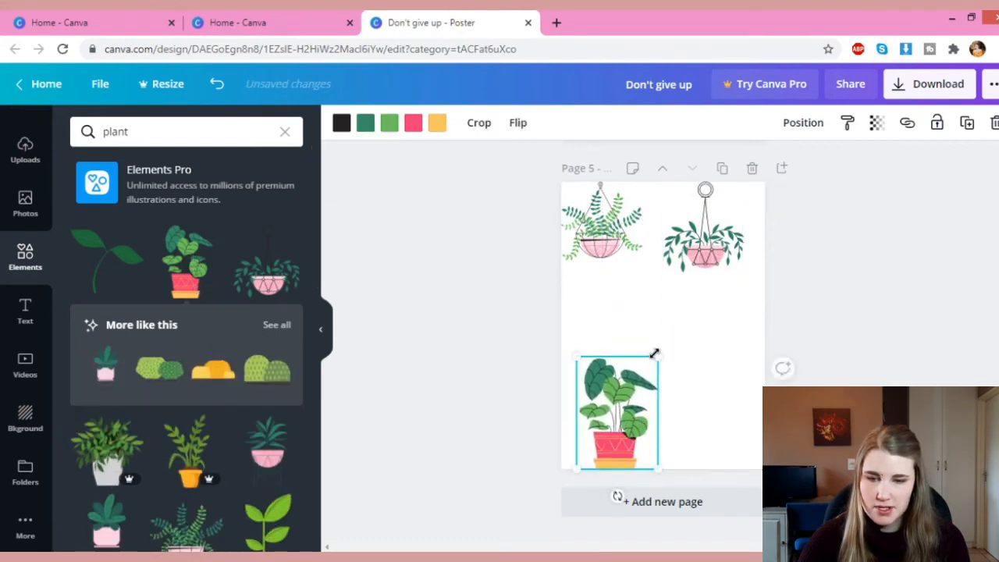
drag(658, 356, 640, 383)
scroll(200, 273, down, 2)
scroll(199, 273, up, 2)
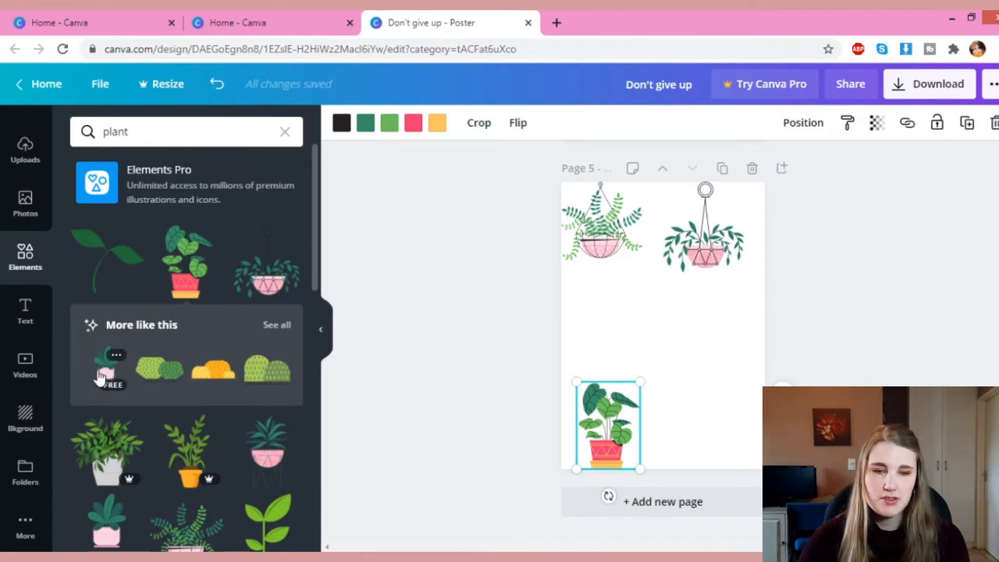
- Add the free cluster of green, grey and pink leaves to page 5's lower-right corner and enlarge it
scroll(192, 341, down, 6)
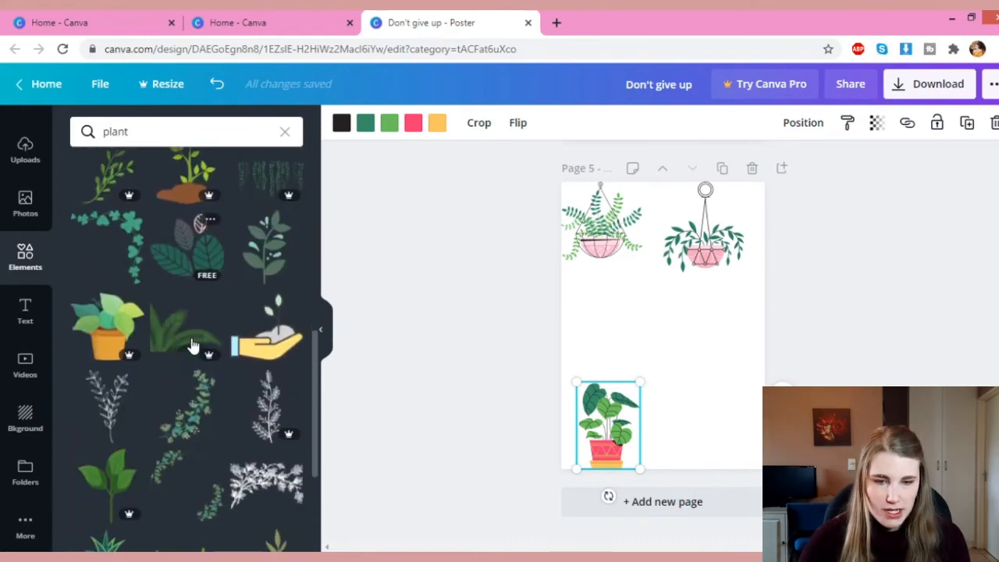
click(195, 248)
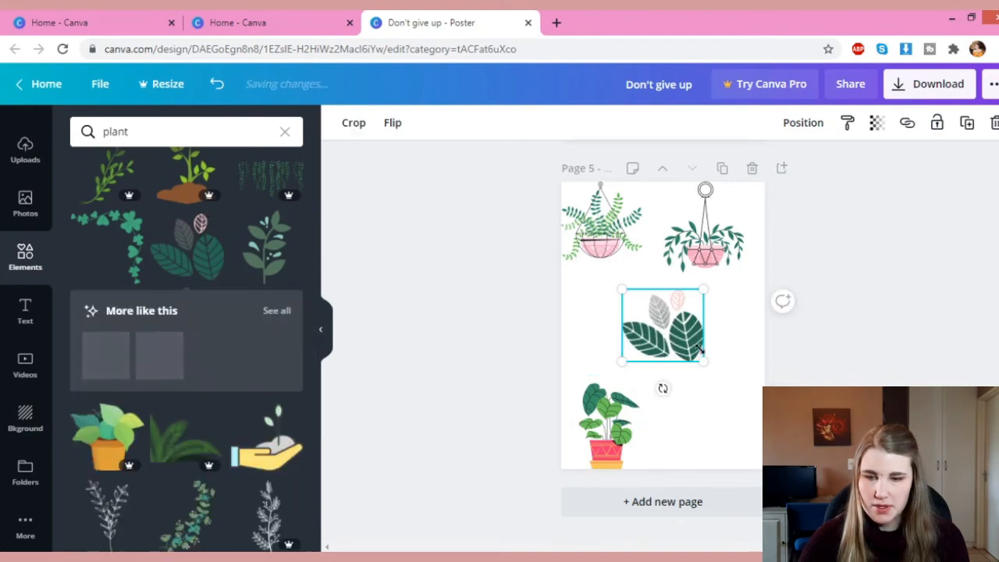
drag(681, 337, 746, 444)
drag(677, 394, 633, 351)
- Add the spiky plant in a ribbed pink pot above the lower-left plant on page 5 and shrink it slightly
scroll(123, 330, down, 5)
drag(107, 312, 647, 330)
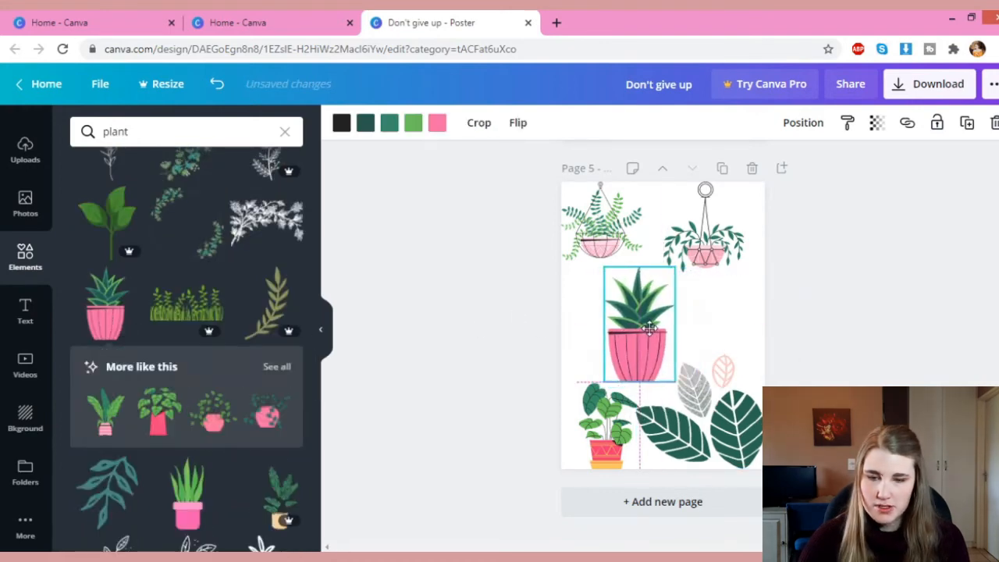
drag(670, 276, 657, 297)
- Add the related leafy plant in a tall red pot beside the pink-potted plant, shrink it slightly and deselect it
click(156, 421)
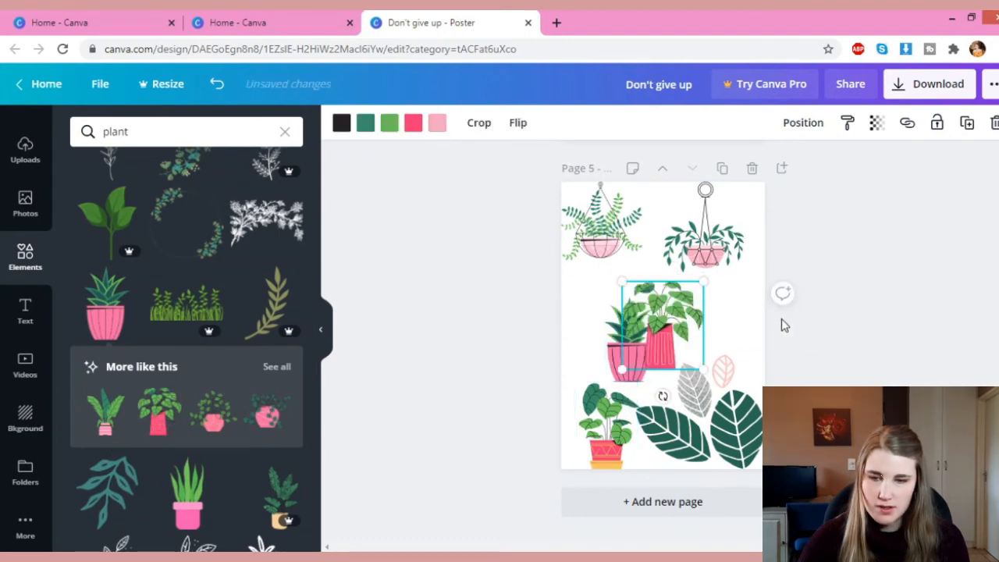
drag(688, 334, 714, 325)
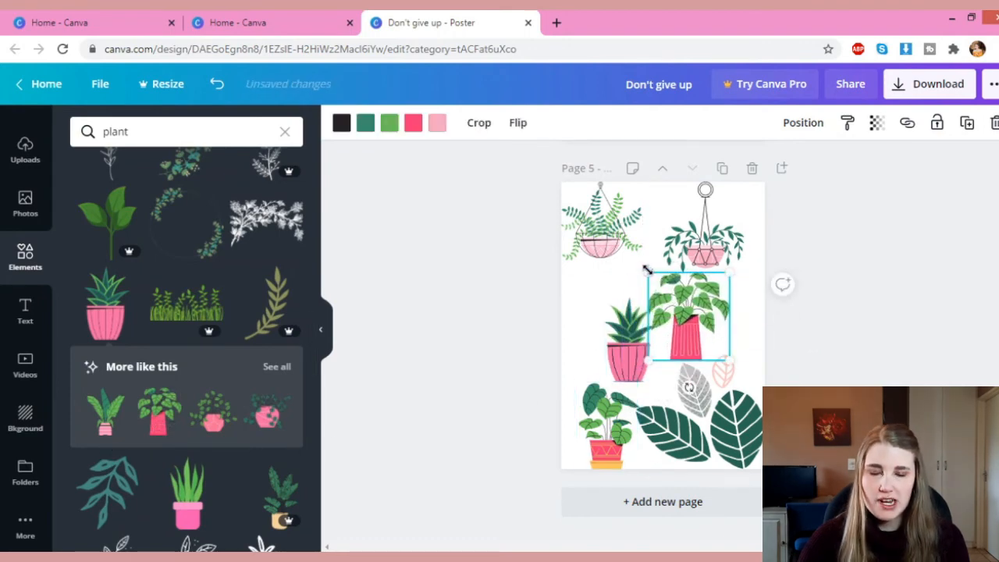
drag(647, 269, 655, 280)
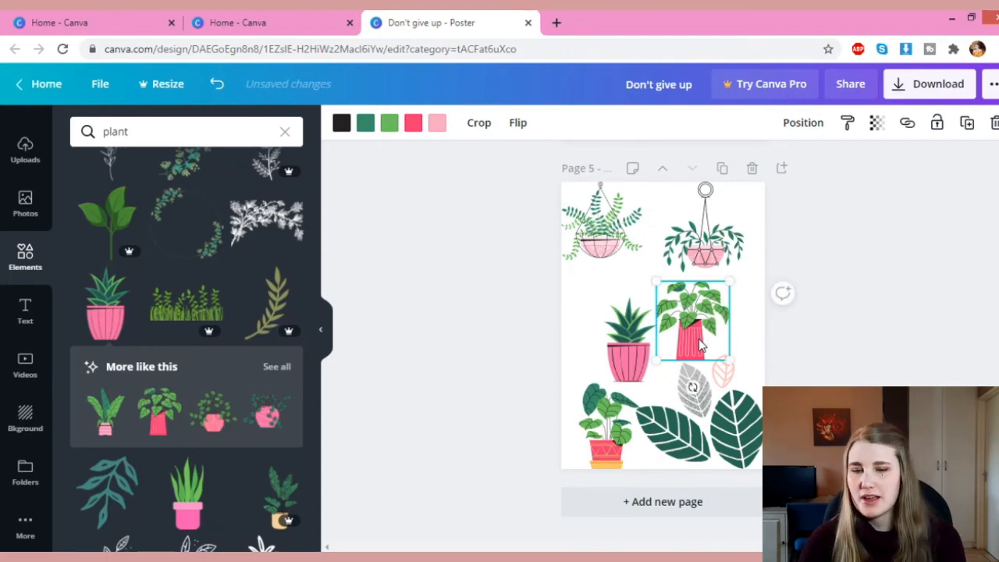
click(929, 317)
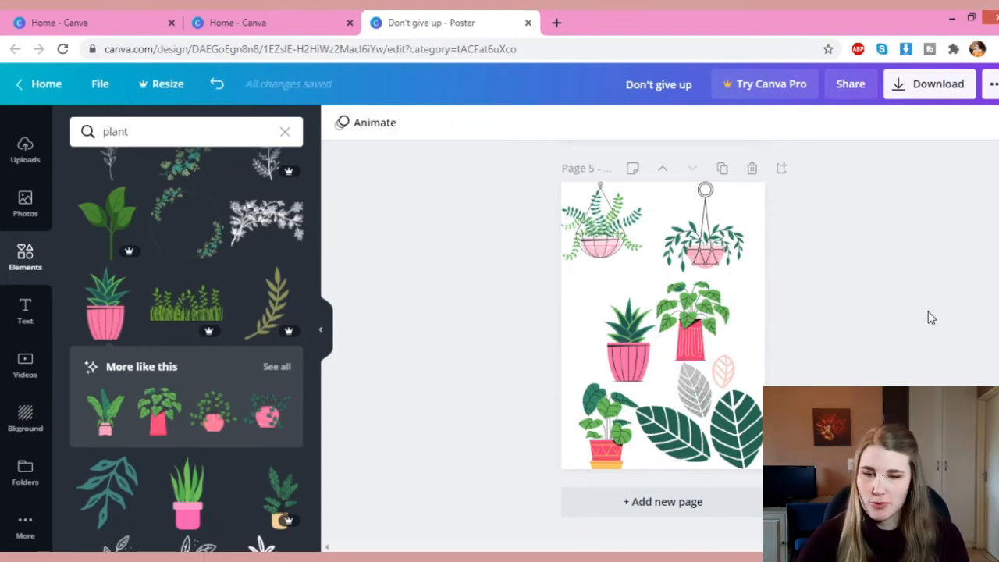
- Recolour the tall red pot of the leafy plant on page 5 to the reddish-brown from the pink-rose photo colours
scroll(929, 313, up, 5)
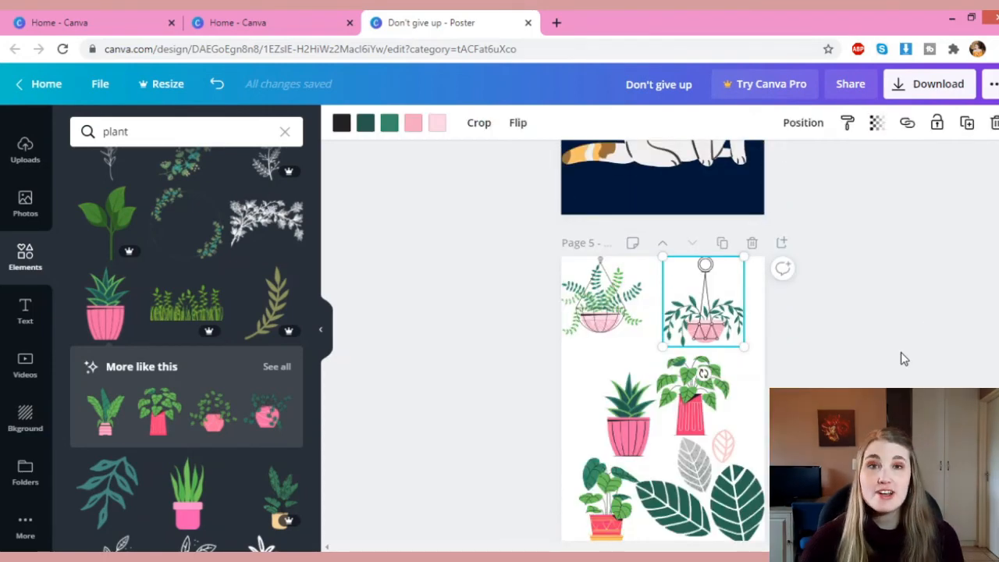
scroll(899, 350, down, 1)
click(694, 316)
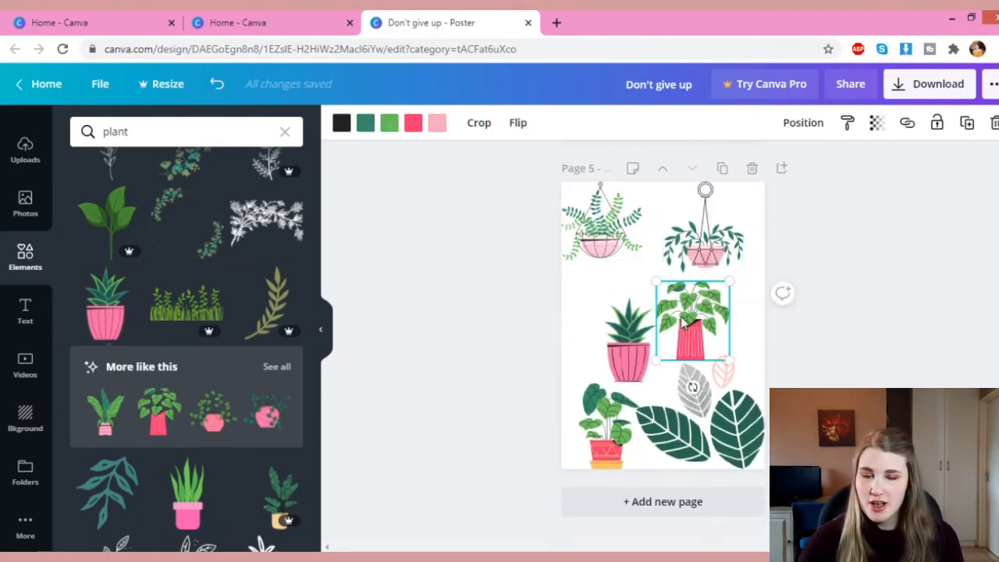
click(628, 343)
click(702, 338)
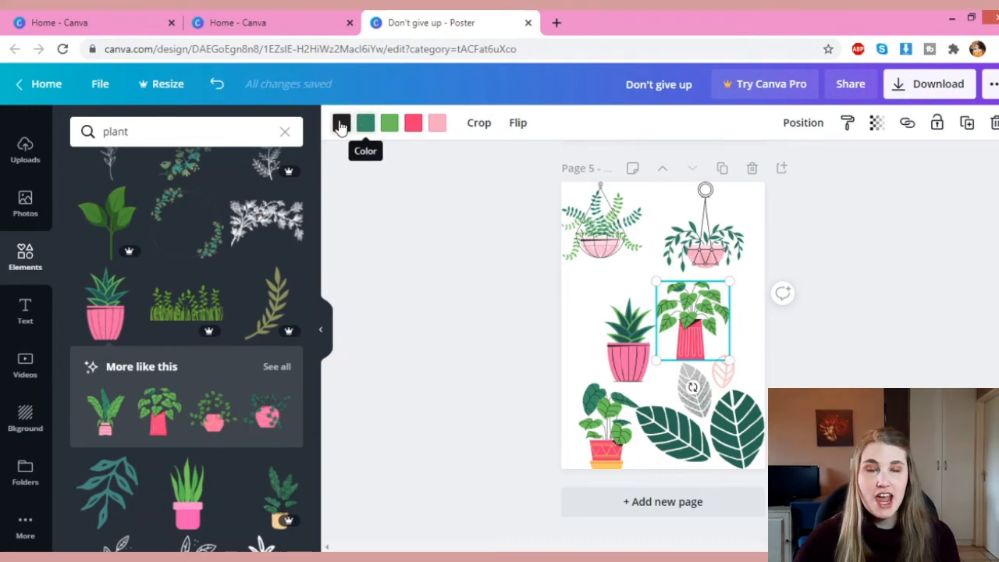
click(413, 122)
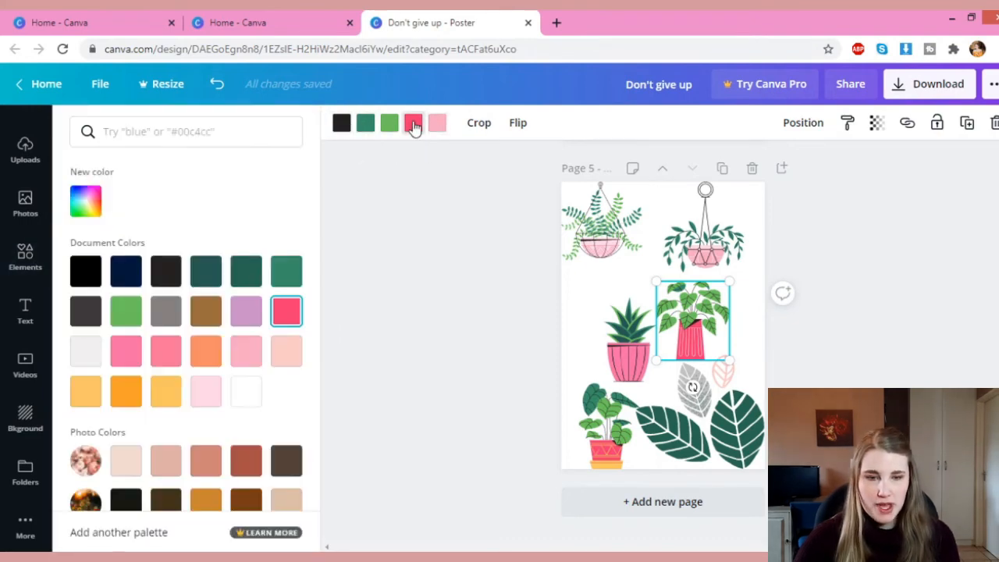
scroll(172, 307, down, 3)
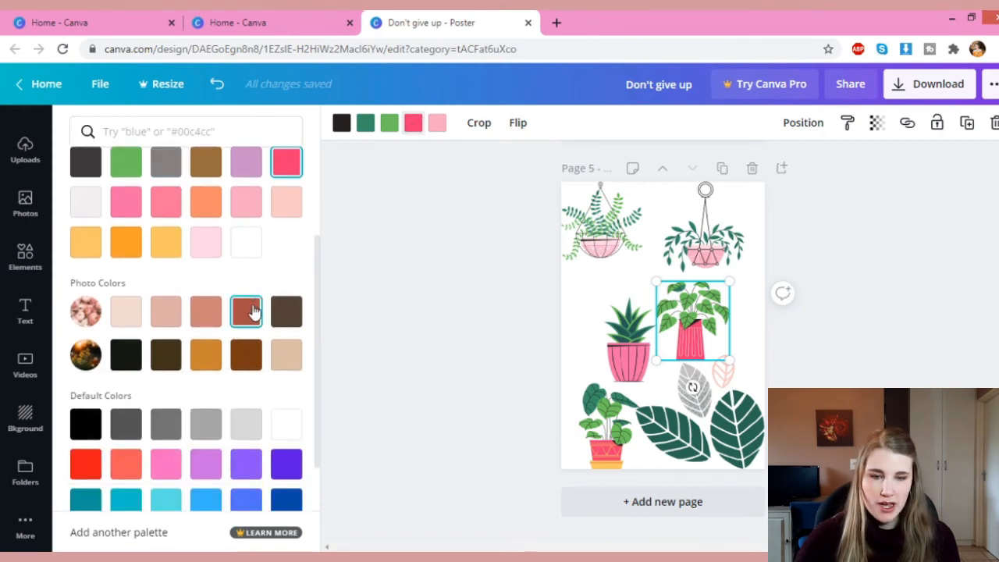
click(246, 311)
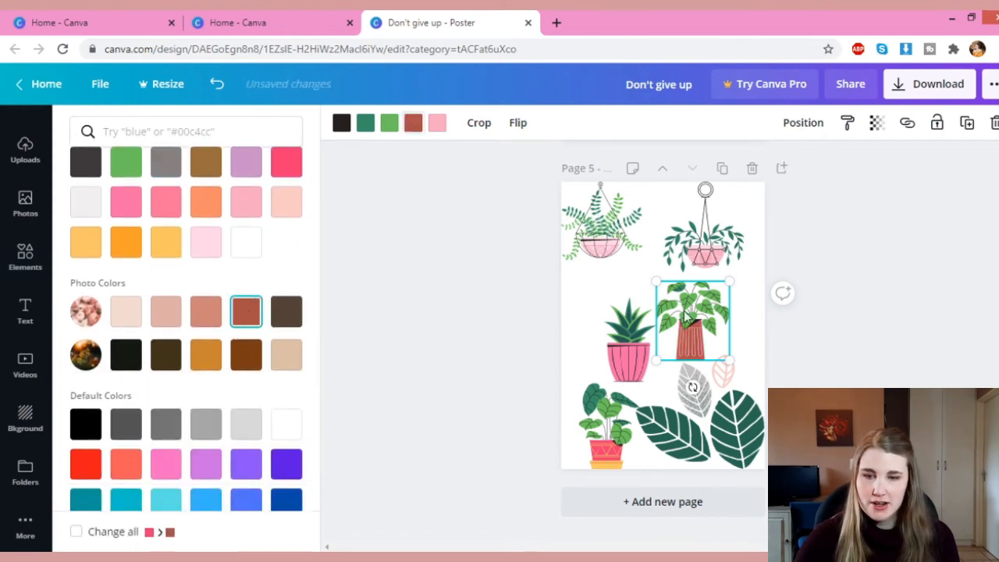
- Change the same plant's light green leaf colour to ochre and its dark green to brown, using the second photo's colours
click(390, 129)
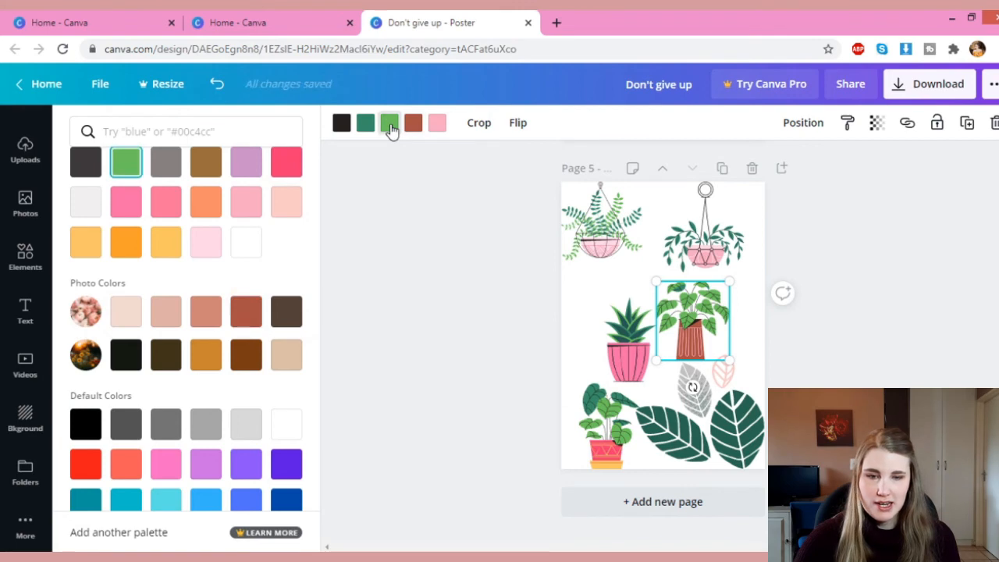
click(204, 357)
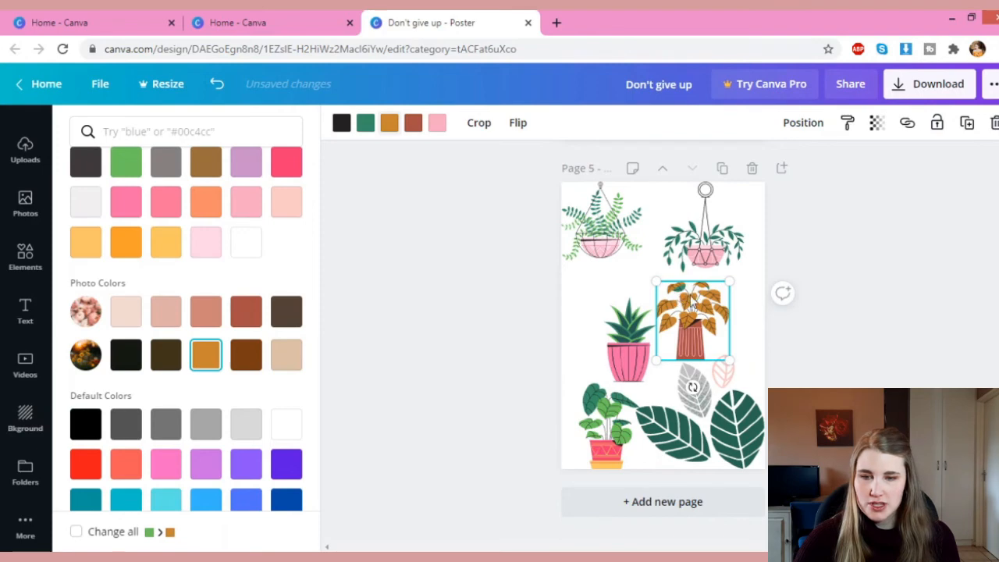
click(368, 127)
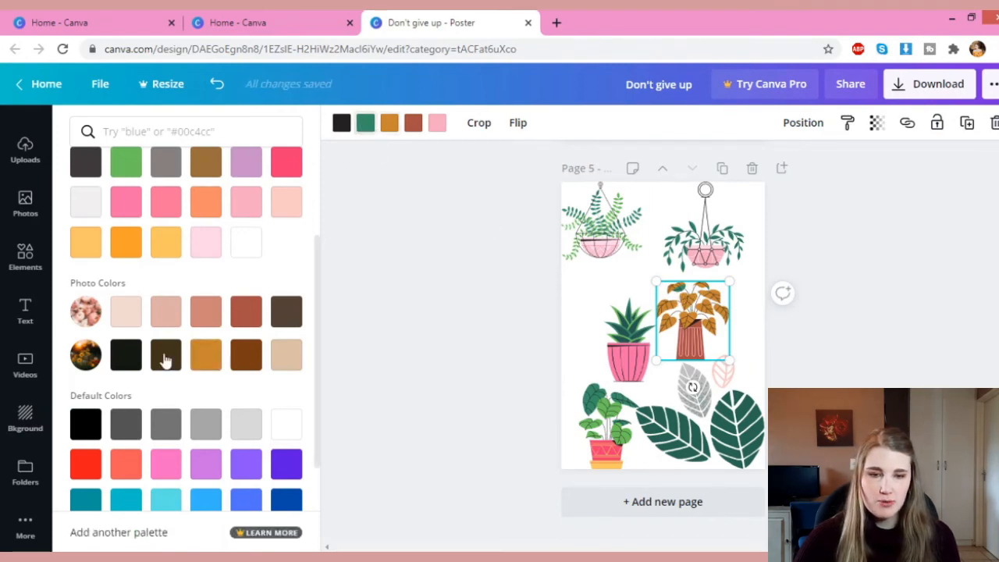
click(246, 360)
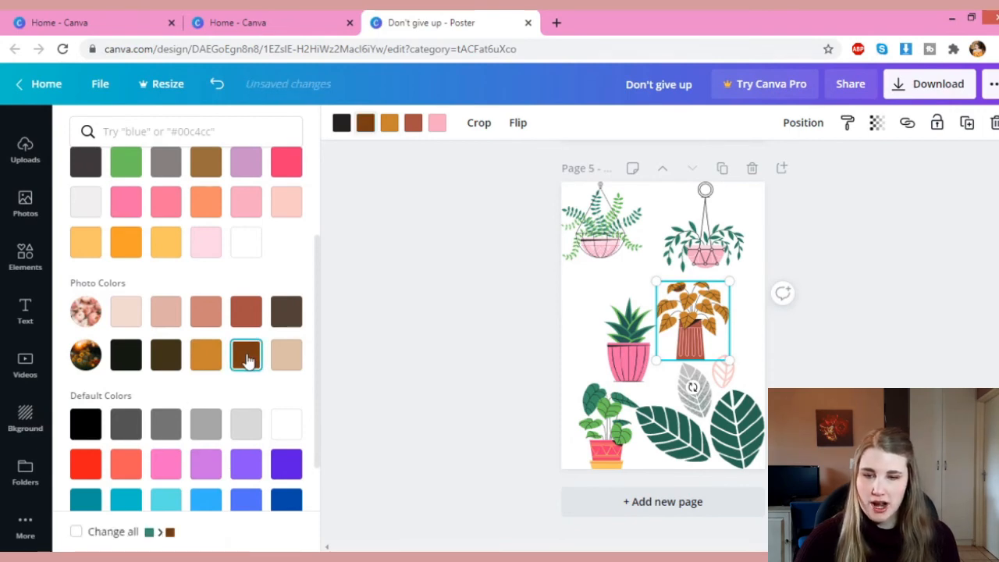
click(749, 441)
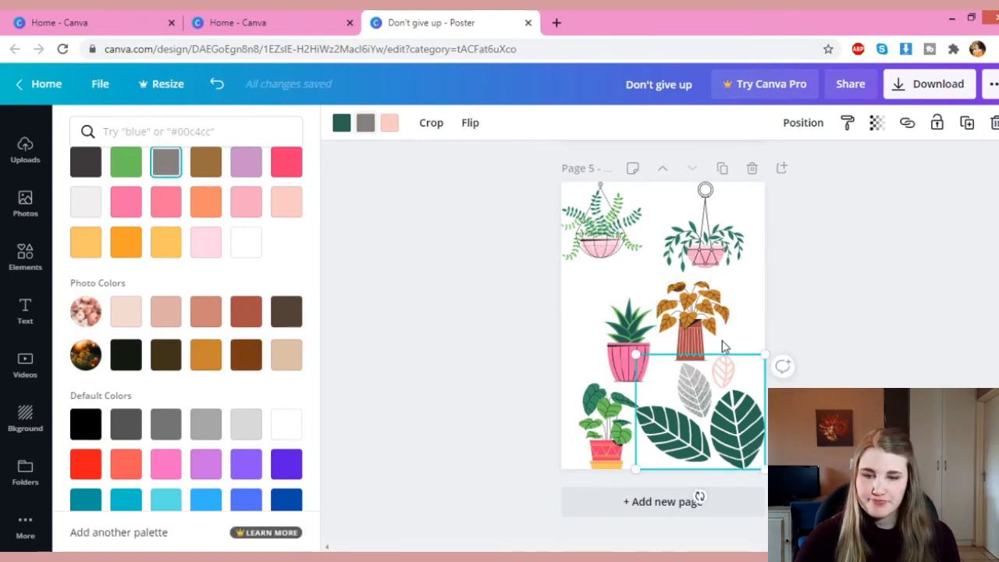
- Recolour the spiky plant's pink pot on page 5 to the bright red default colour
click(628, 331)
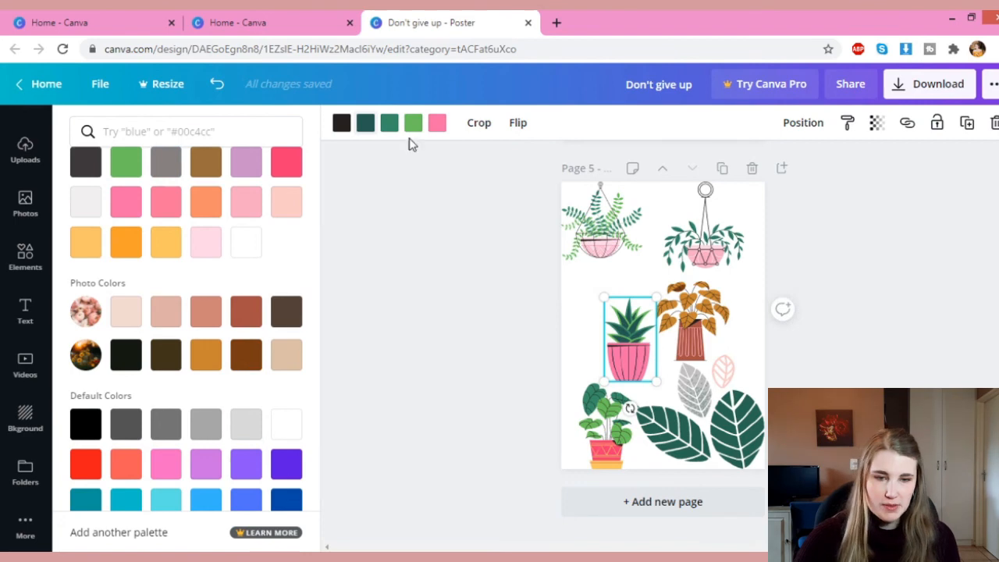
click(437, 123)
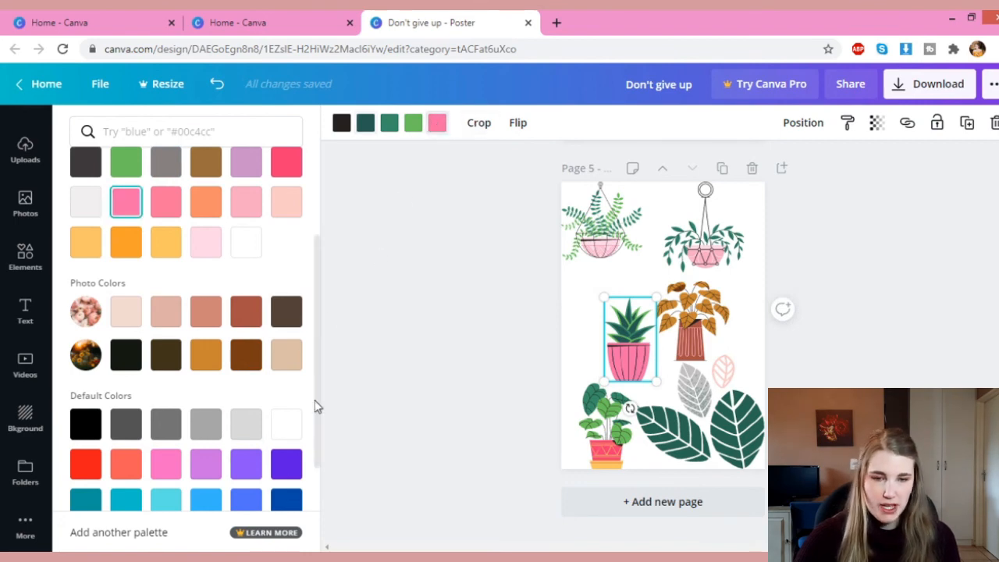
scroll(234, 390, down, 3)
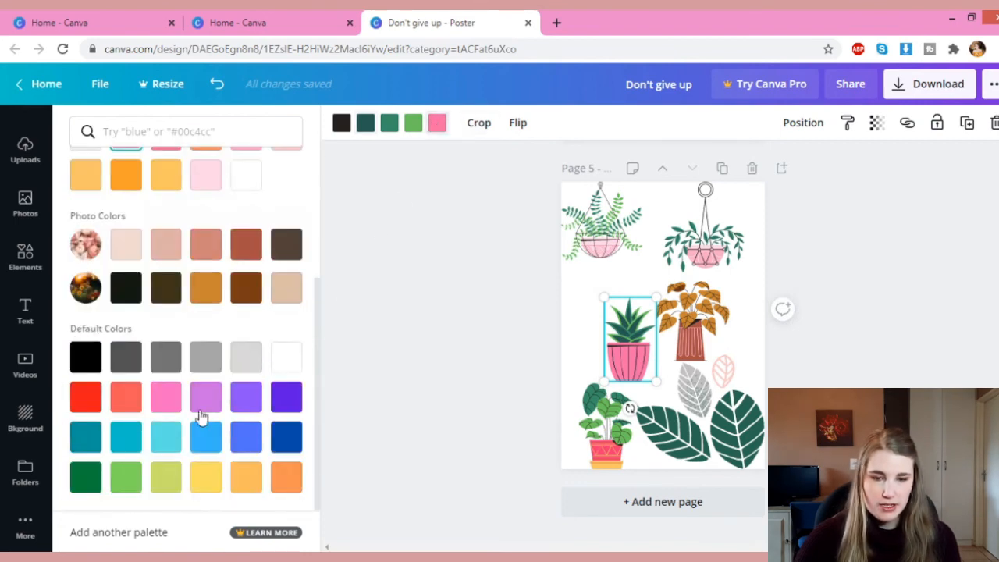
click(85, 398)
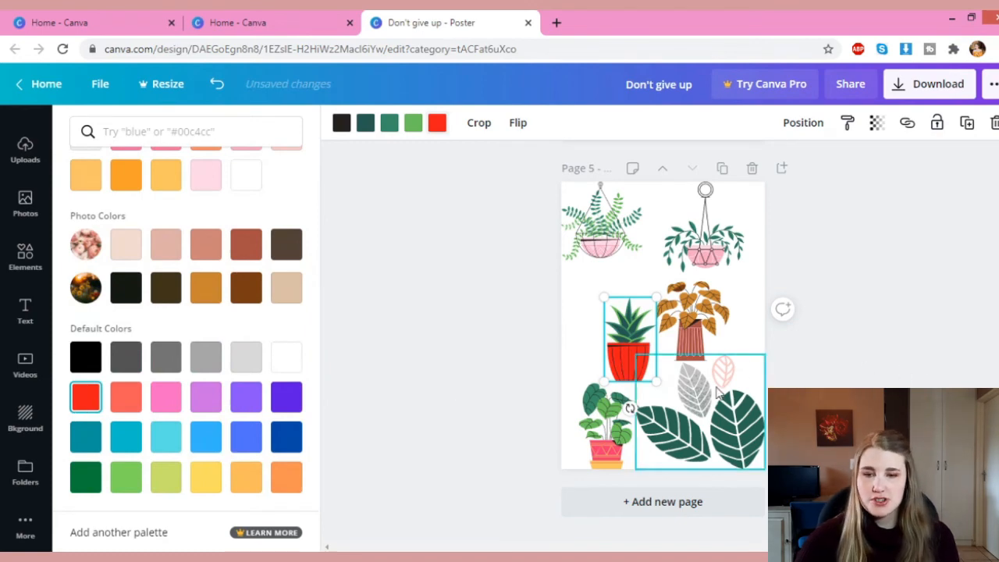
- Recolour the yellow base of the lower-left plant's pot to the light green document colour
click(610, 439)
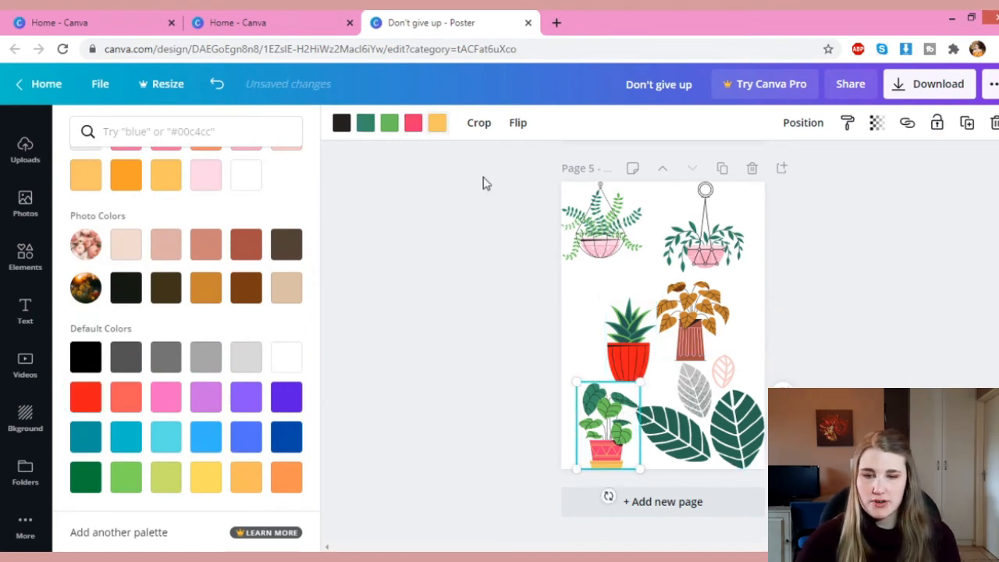
click(438, 126)
click(437, 129)
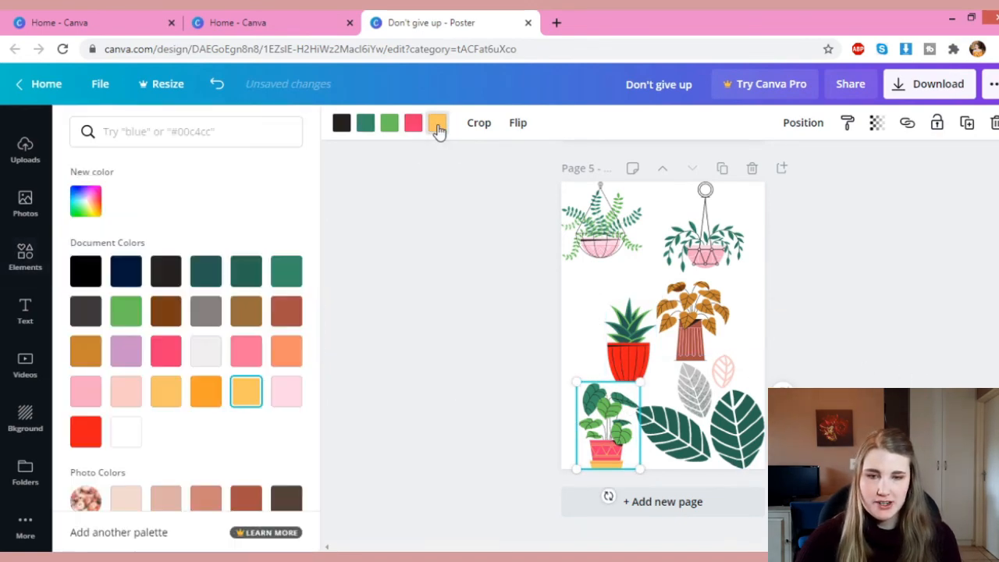
click(127, 315)
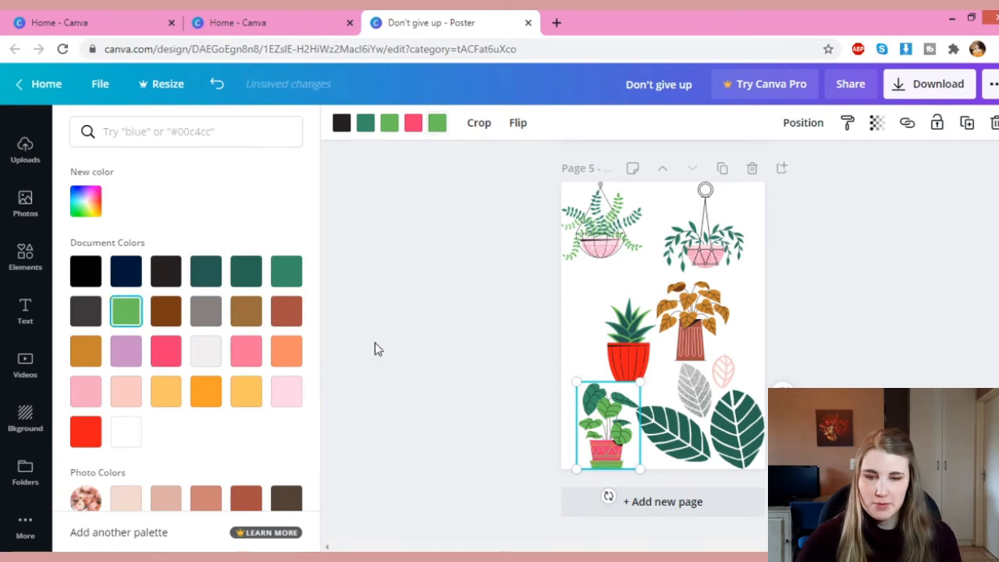
- Review the cat on page 4, the recoloured plants on page 5 and the quote poster on page 1
scroll(836, 269, up, 2)
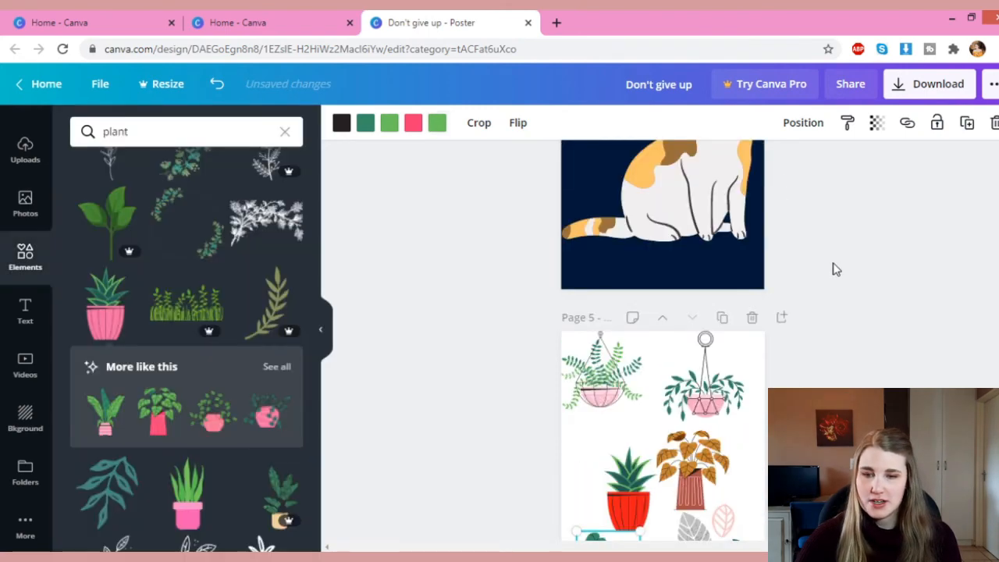
scroll(836, 269, down, 2)
scroll(836, 269, up, 1)
scroll(835, 269, up, 5)
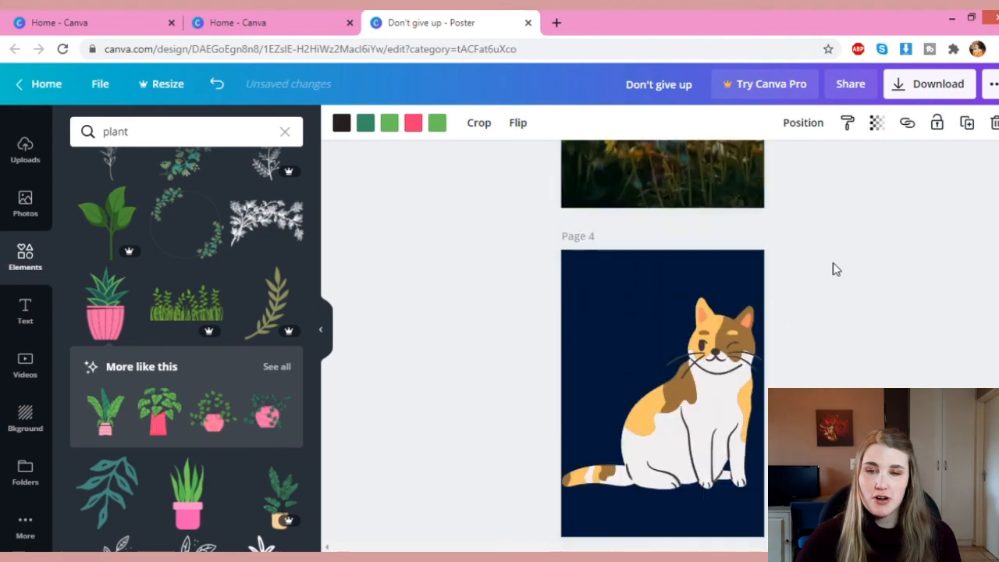
scroll(835, 269, down, 2)
click(696, 244)
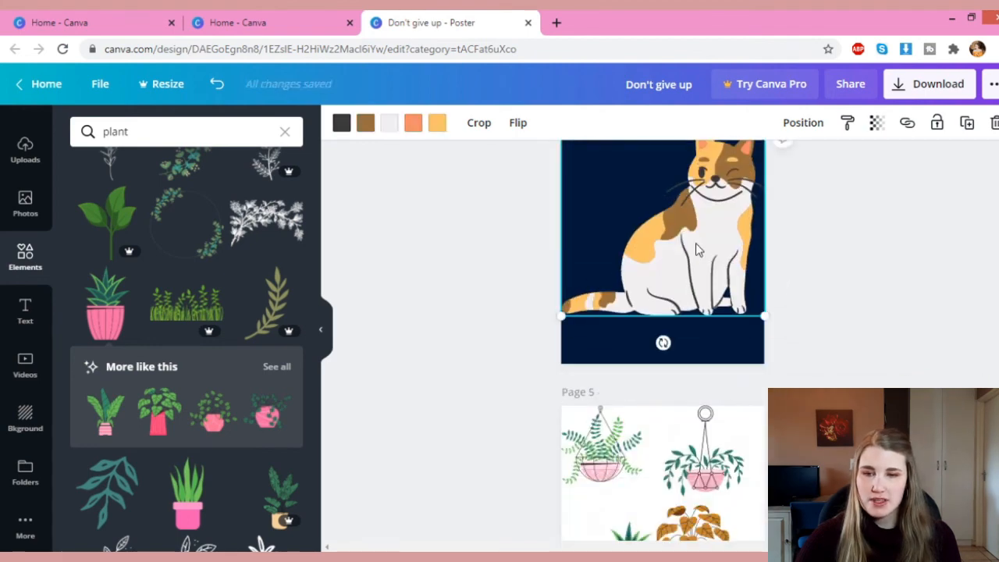
scroll(866, 268, up, 3)
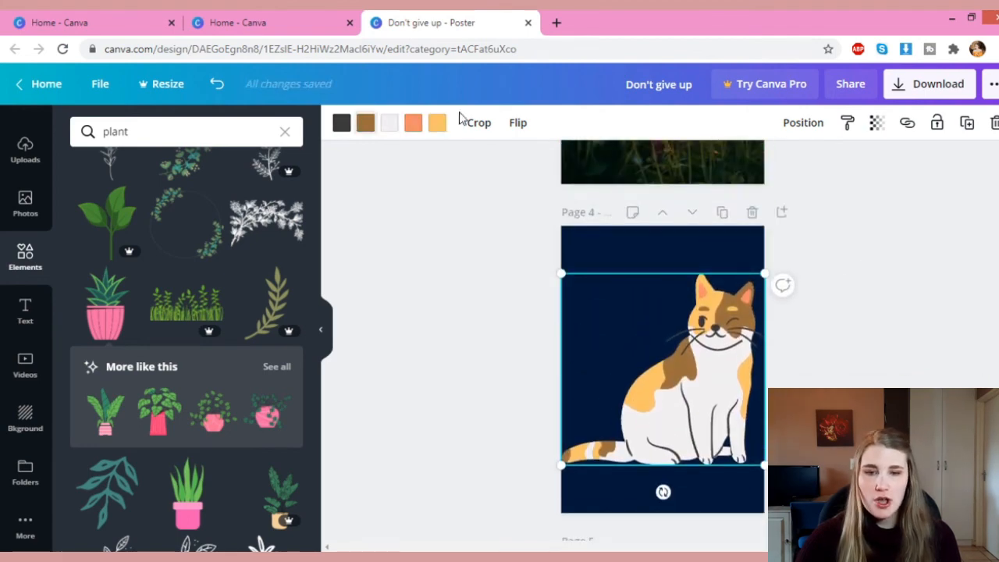
scroll(662, 343, down, 3)
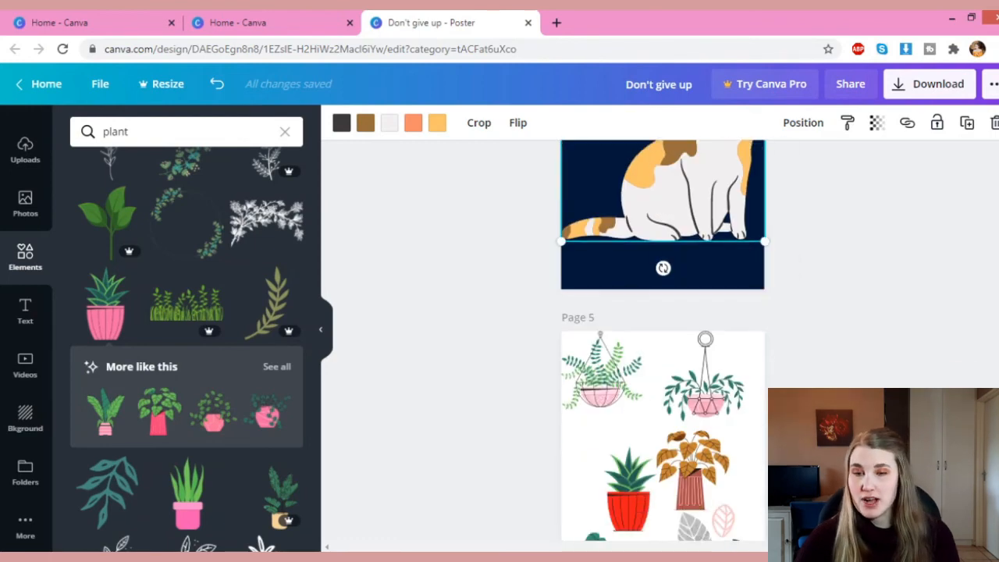
scroll(662, 344, up, 1)
scroll(662, 344, down, 3)
scroll(663, 344, up, 3)
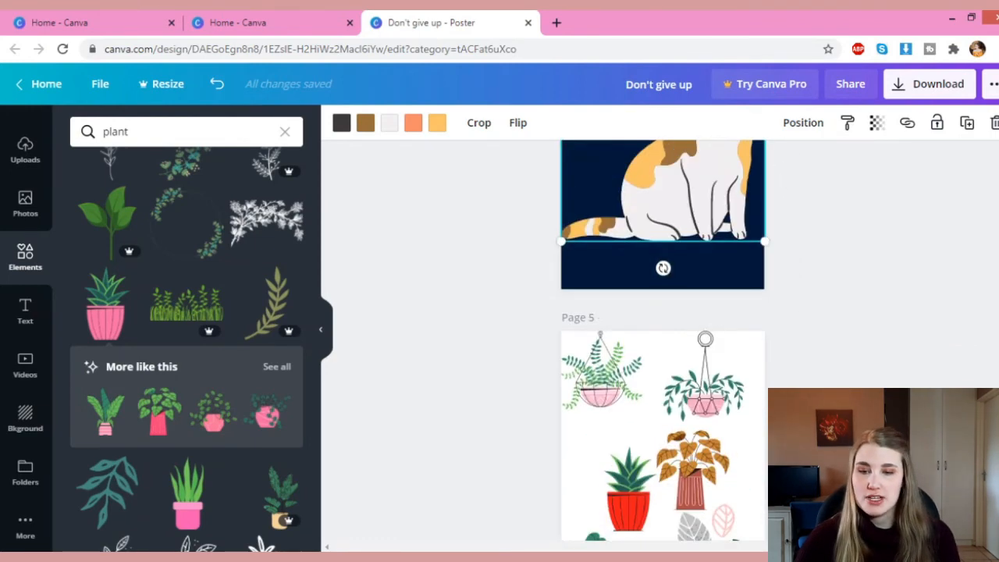
scroll(663, 343, down, 3)
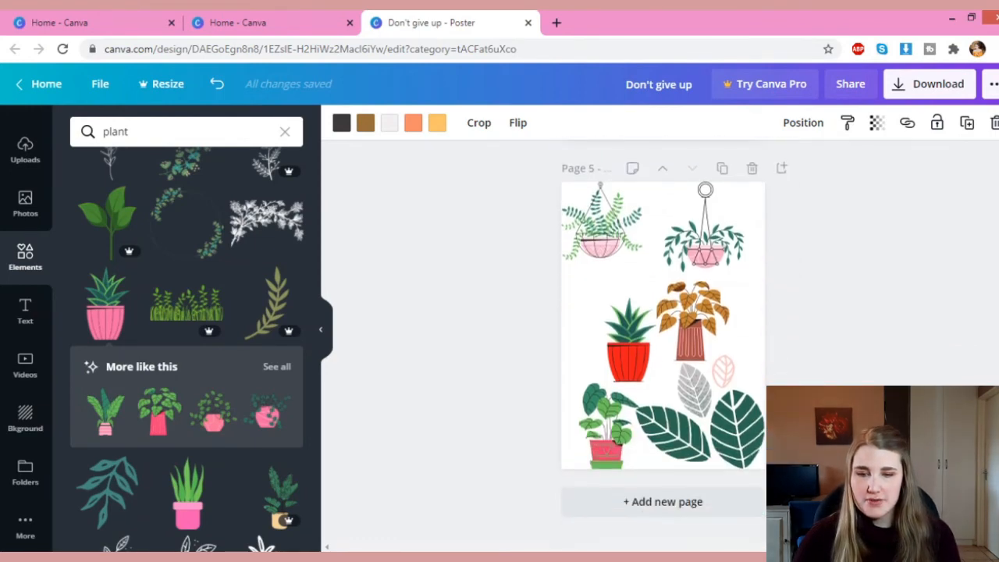
scroll(662, 343, up, 15)
scroll(663, 343, up, 3)
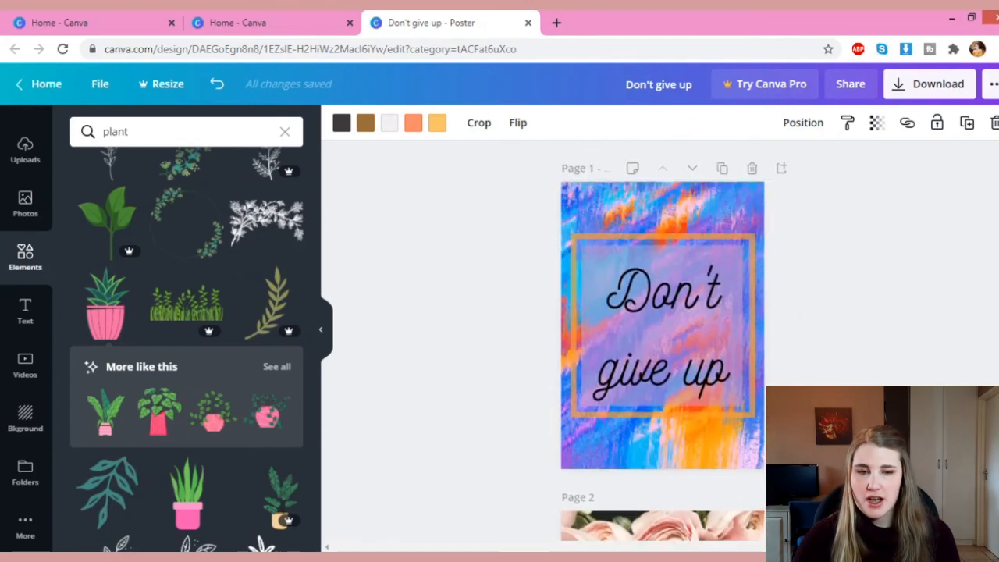